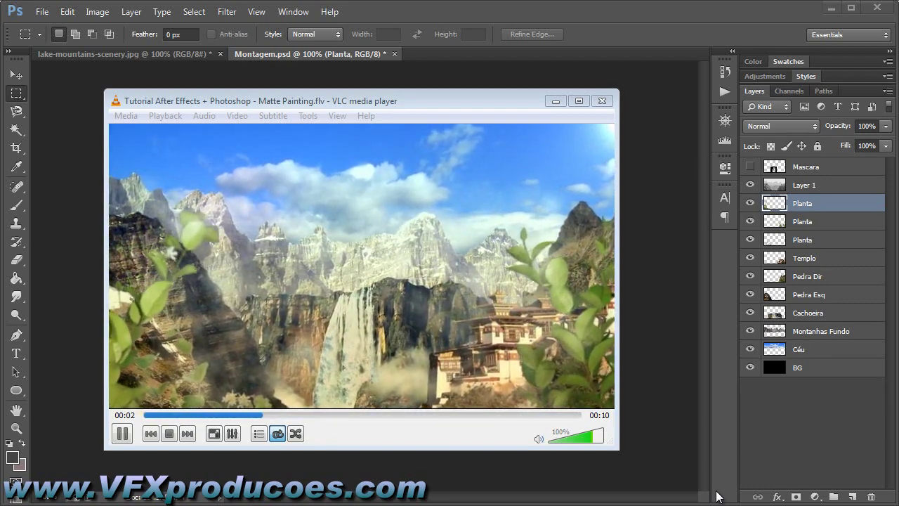
# Close the video player to reveal the grey Montagem.psd mock-up
pyautogui.click(619, 447)
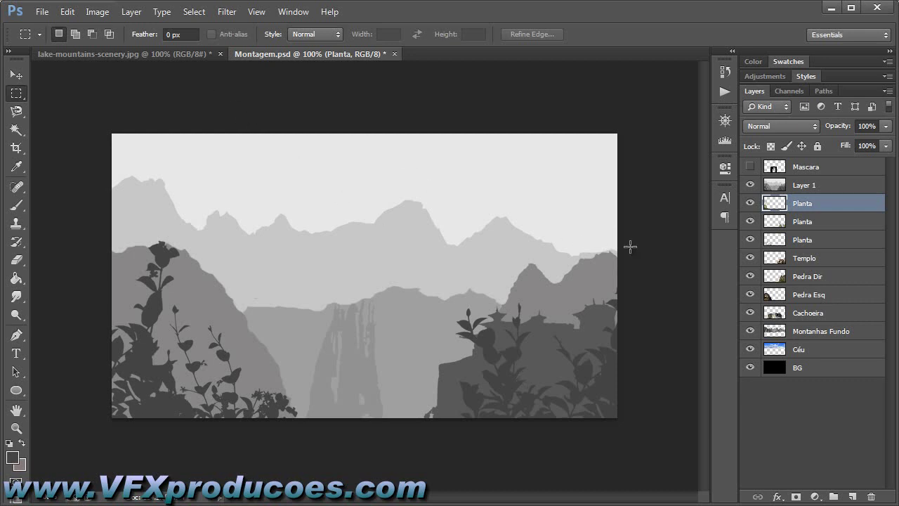
# Hide Layer 1's grey mock-up and bring up the lake-mountains-scenery.jpg photo
pyautogui.click(750, 185)
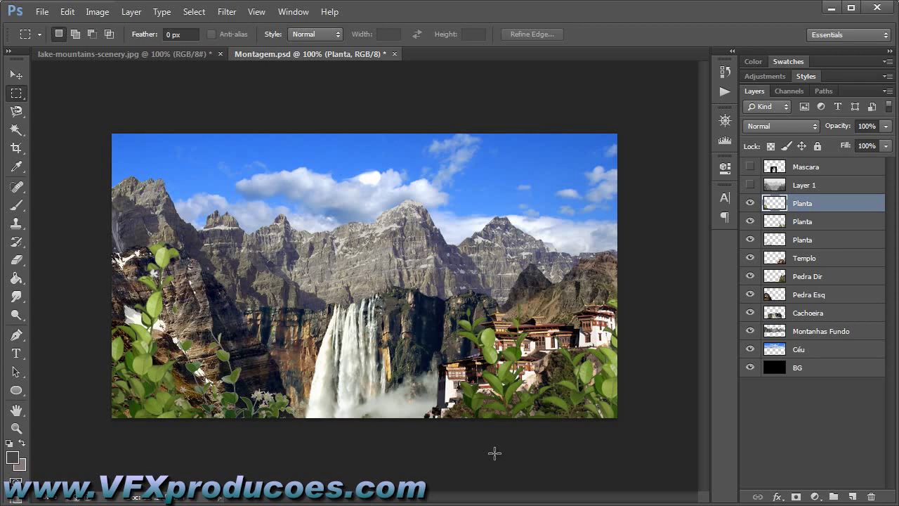
pyautogui.click(152, 57)
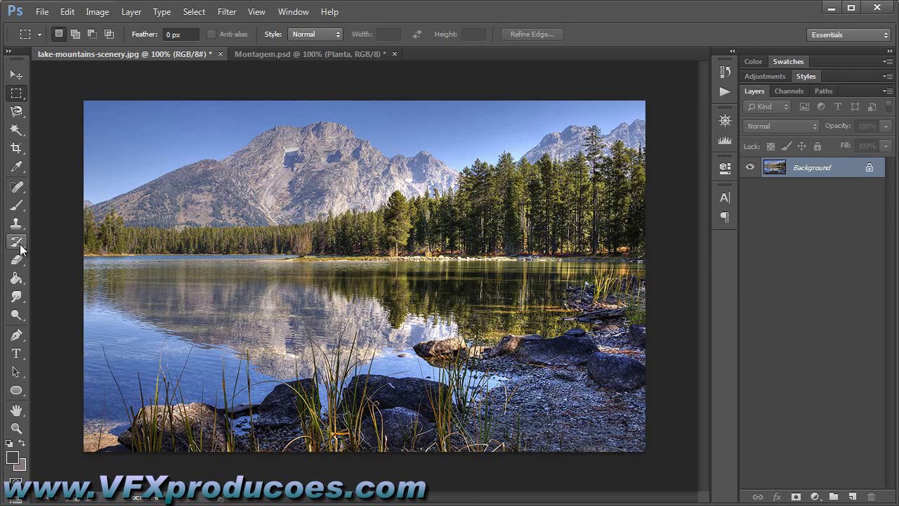
# With the Pen tool at 300% zoom, place anchors up the mountain ridge toward the peak
pyautogui.click(16, 335)
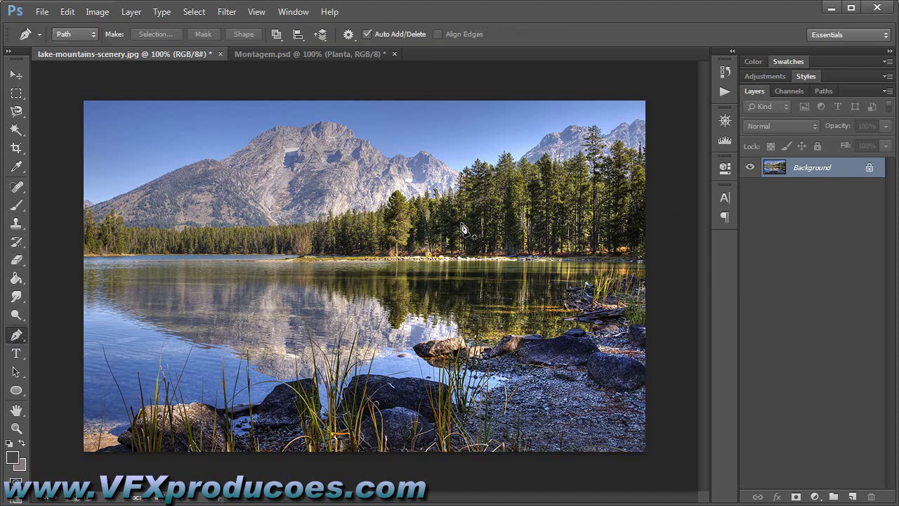
pyautogui.hotkey('ctrl', '+')
pyautogui.hotkey('ctrl', '+')
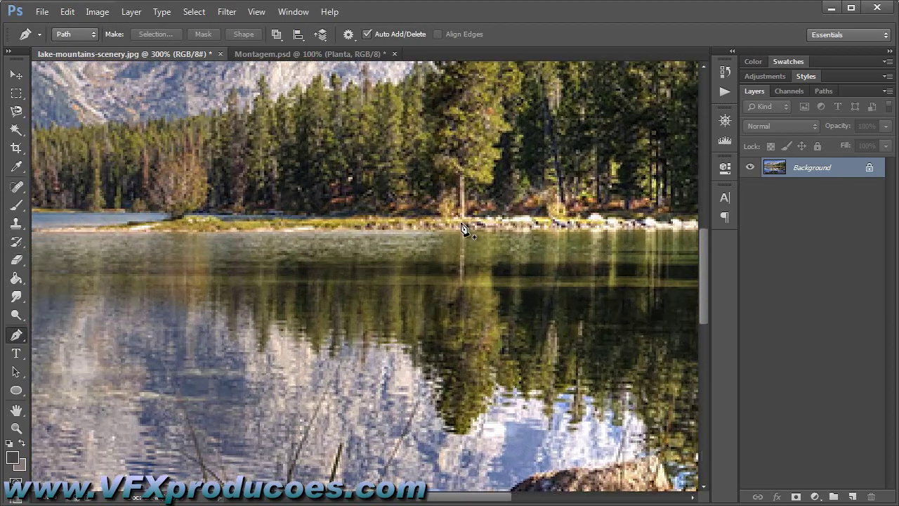
pyautogui.moveTo(700, 269); pyautogui.dragTo(706, 186)
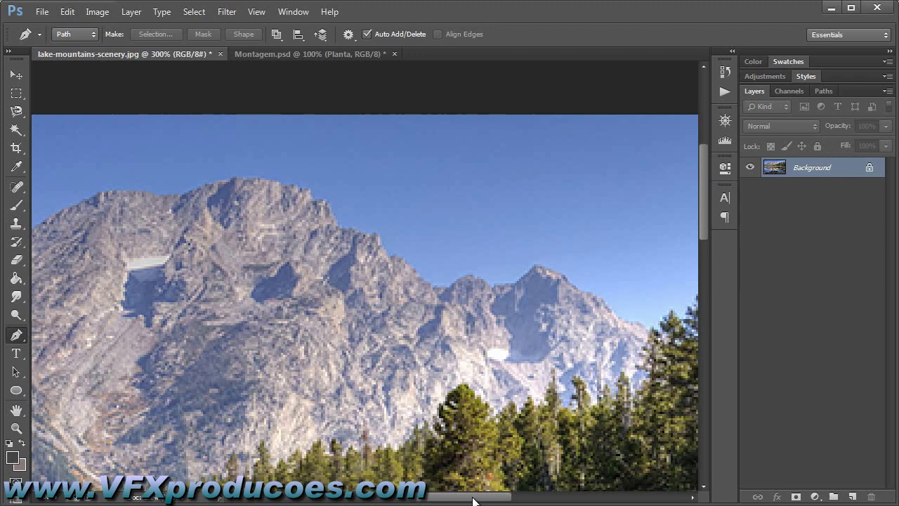
pyautogui.moveTo(476, 497); pyautogui.dragTo(372, 502)
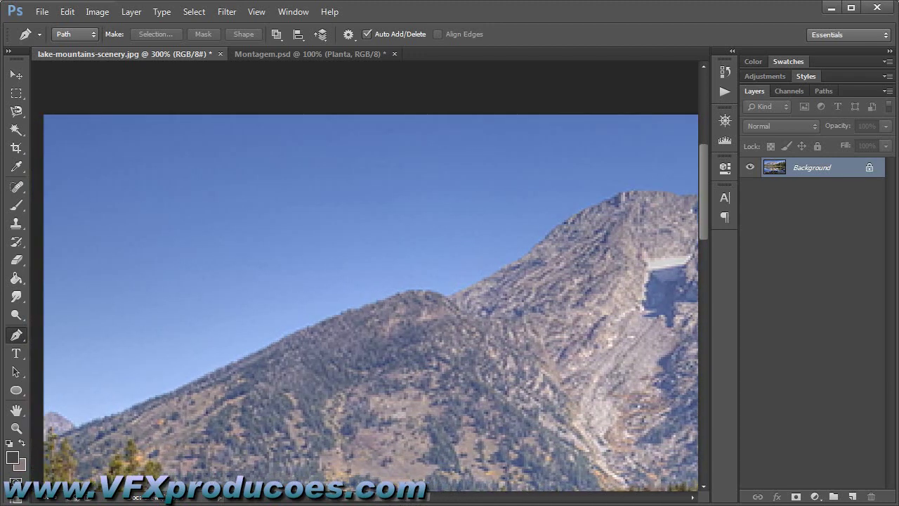
pyautogui.click(77, 424)
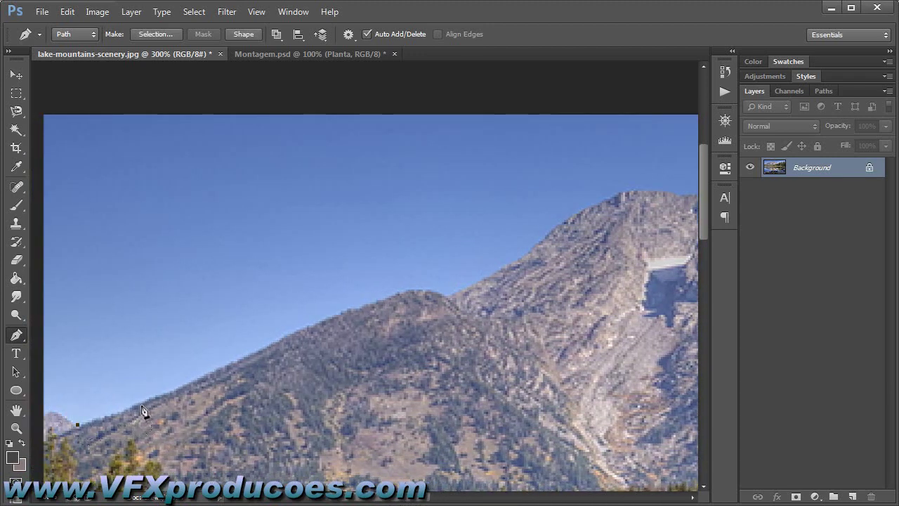
pyautogui.click(238, 361)
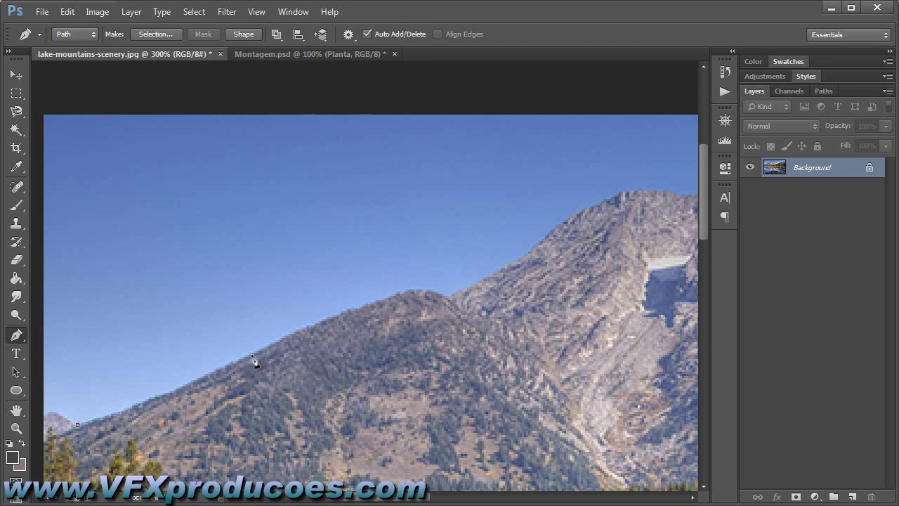
pyautogui.click(306, 328)
pyautogui.click(358, 309)
pyautogui.click(397, 292)
pyautogui.click(448, 296)
pyautogui.click(571, 224)
pyautogui.click(623, 193)
# Finish the ridge path, close it at the first anchor, and show Work Path in Paths
pyautogui.hotkey('ctrl', '-')
pyautogui.hotkey('ctrl', '-')
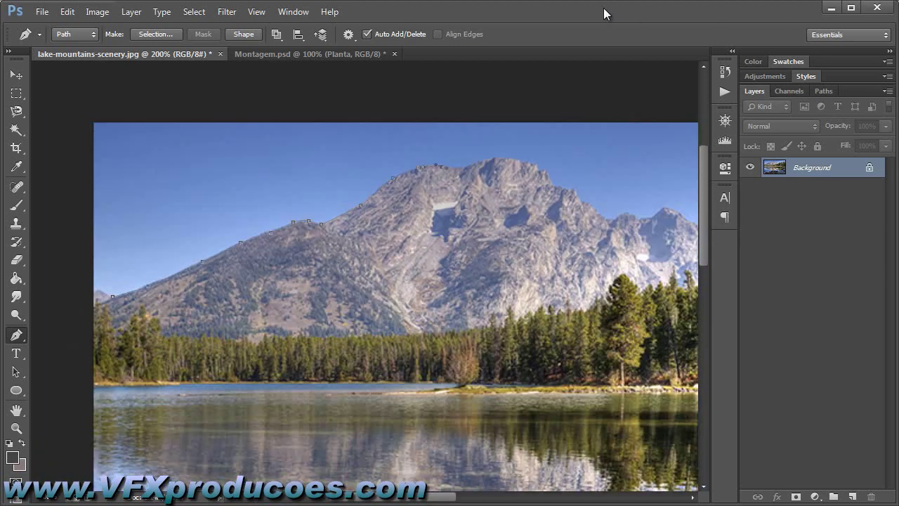
pyautogui.hotkey('ctrl', '-')
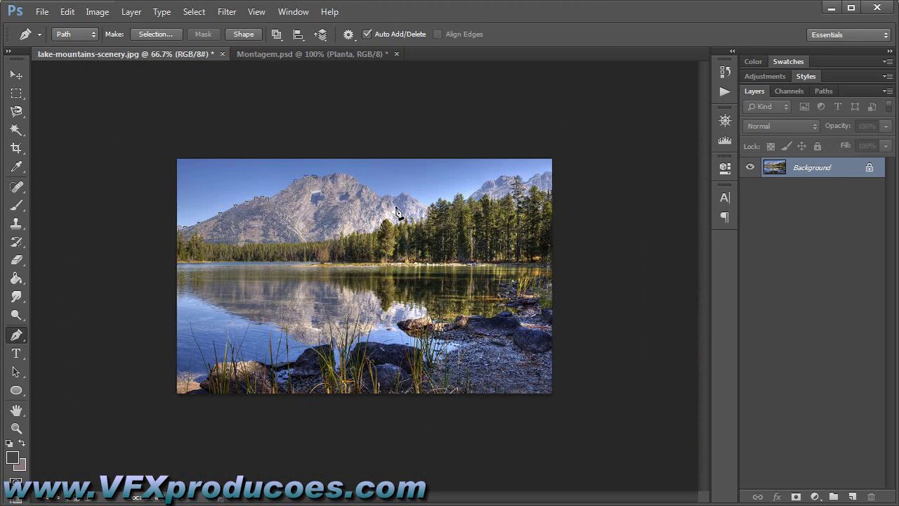
pyautogui.click(349, 181)
pyautogui.click(365, 189)
pyautogui.click(392, 195)
pyautogui.click(418, 200)
pyautogui.click(185, 229)
pyautogui.click(823, 92)
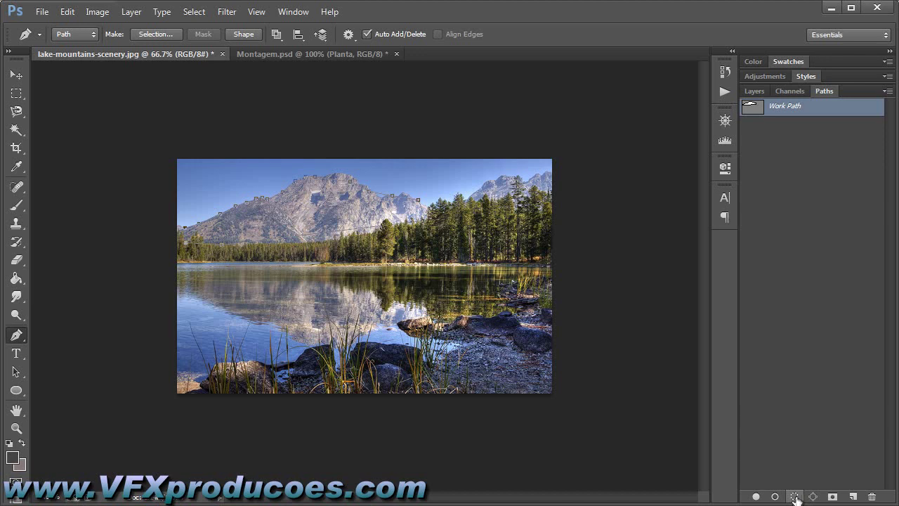
# Load Work Path as a selection, test-paste the mountain into a new document, then discard it
pyautogui.click(795, 497)
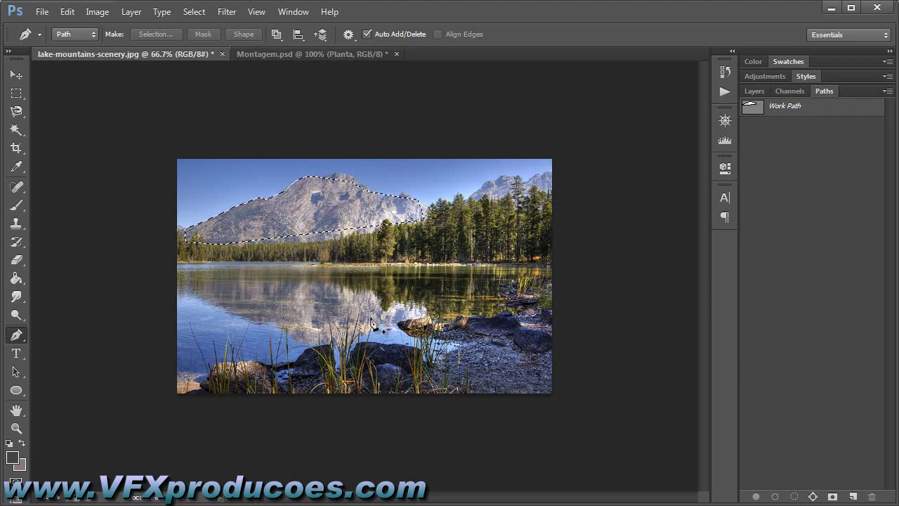
pyautogui.hotkey('ctrl', 'n')
pyautogui.press('Return')
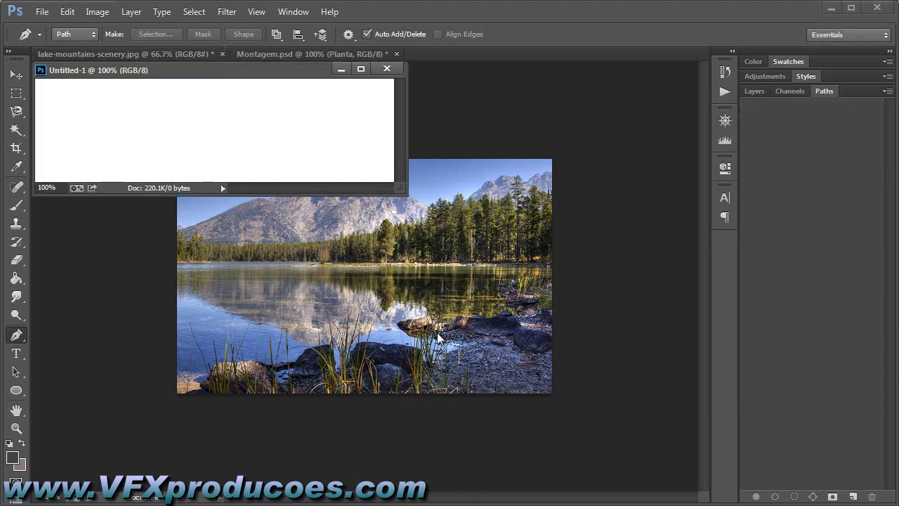
pyautogui.hotkey('ctrl', 'v')
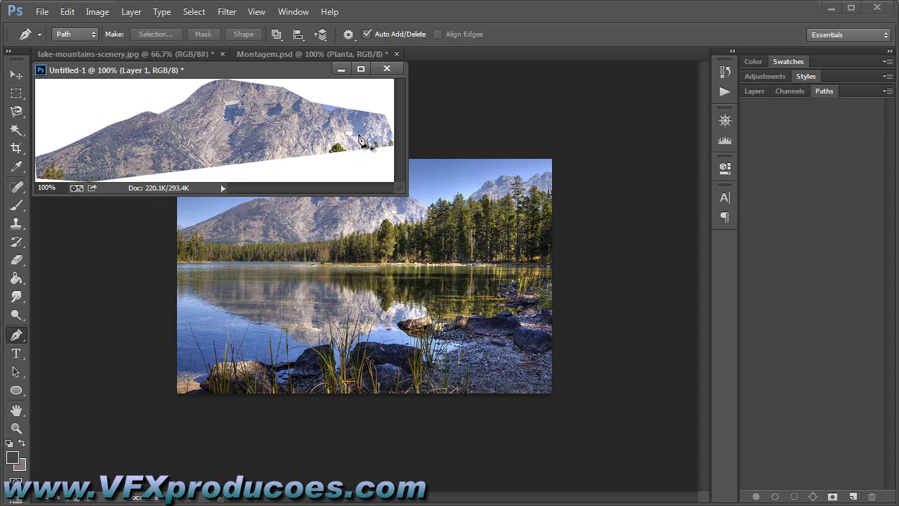
pyautogui.click(387, 70)
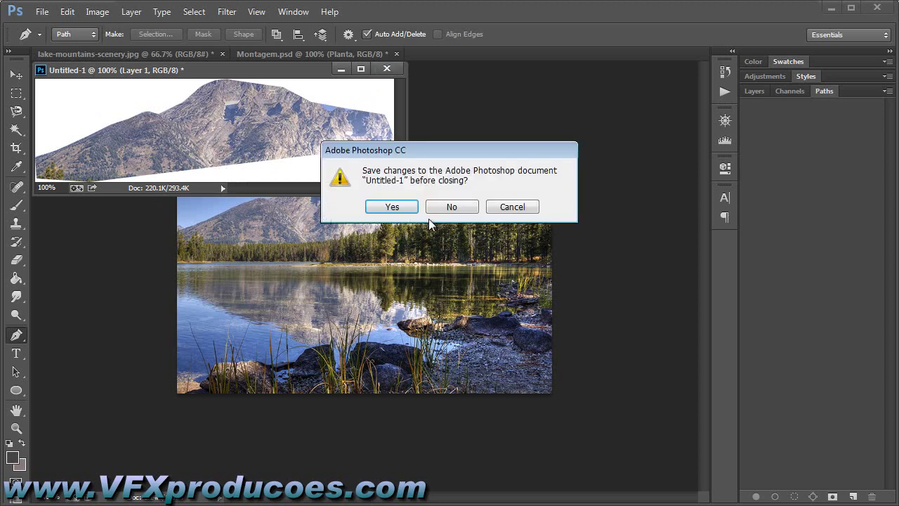
pyautogui.click(453, 205)
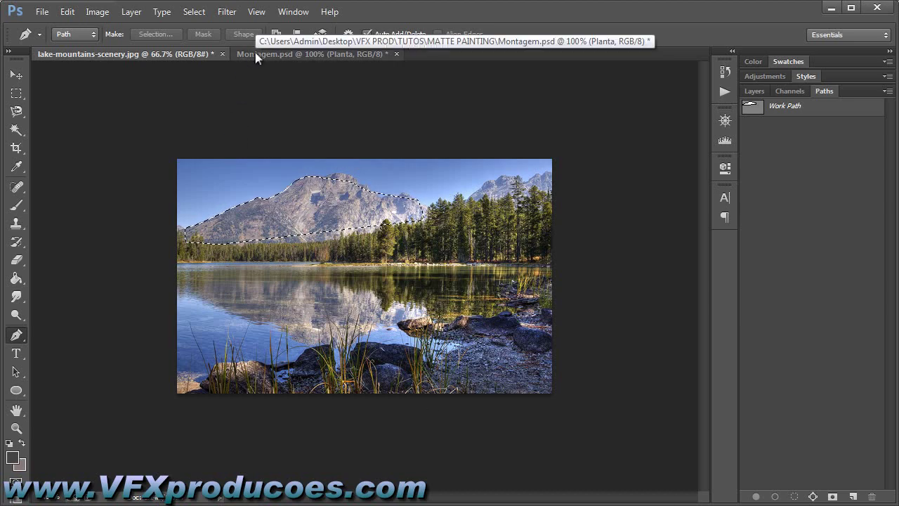
# Paste the mountain into Montagem.psd, undo it, and return to the lake photo
pyautogui.click(328, 55)
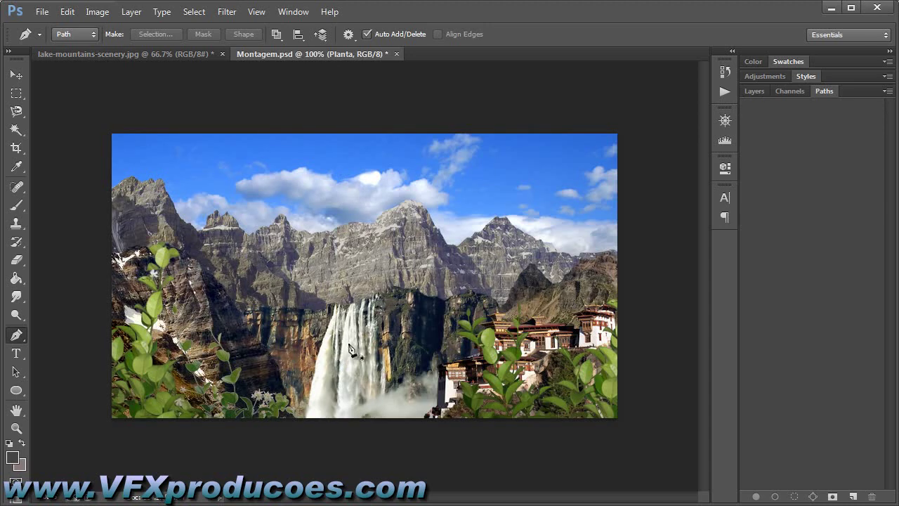
pyautogui.hotkey('ctrl', 'v')
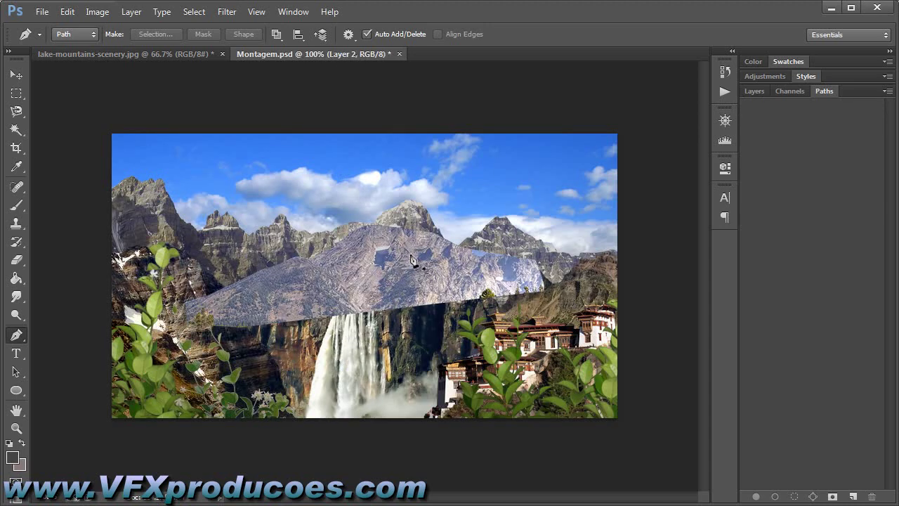
pyautogui.hotkey('ctrl', 'z')
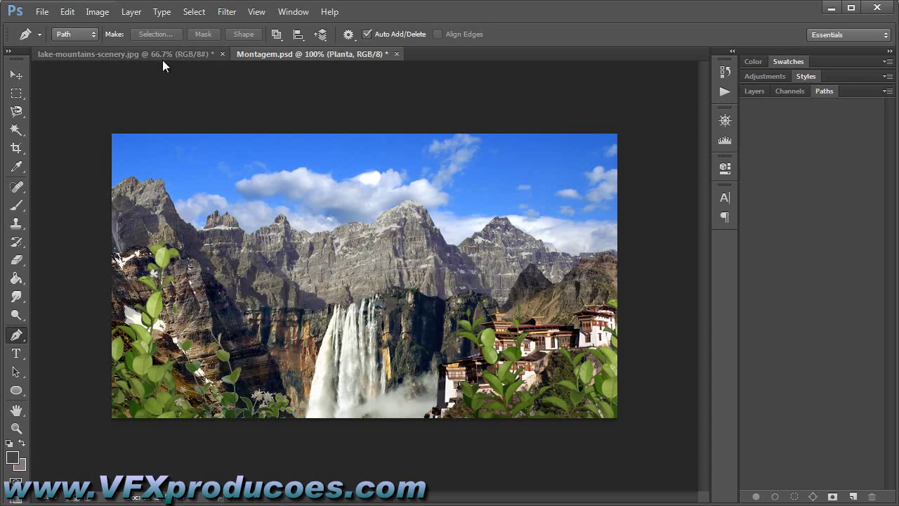
pyautogui.click(162, 55)
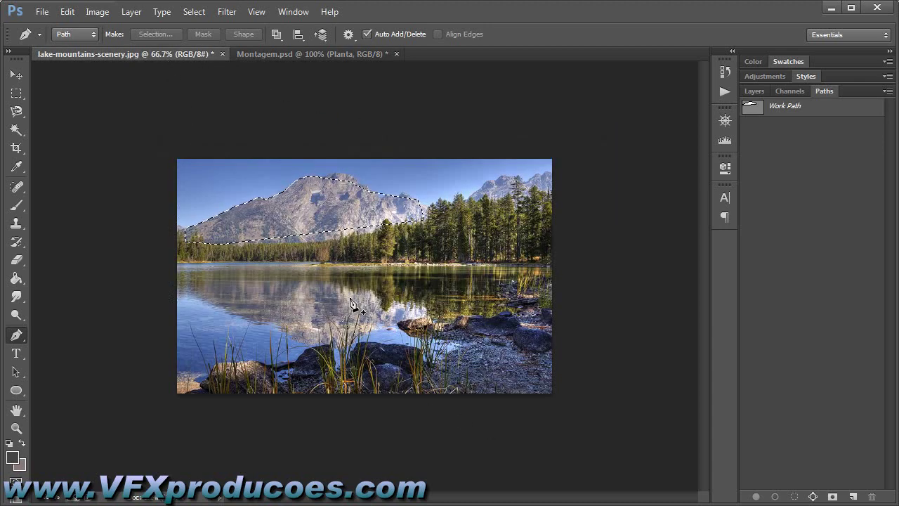
# At 100% zoom, reselect the mountain with the Magnetic Lasso, then close the photo
pyautogui.hotkey('ctrl', '1')
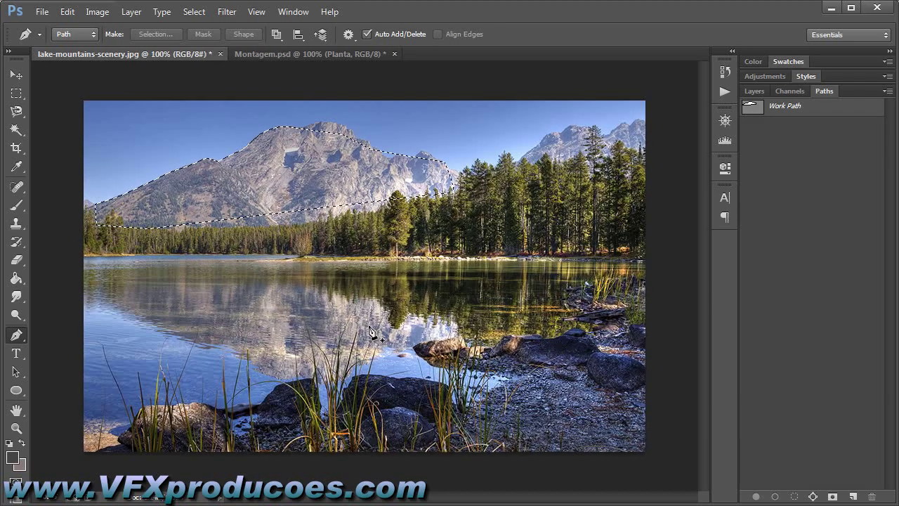
pyautogui.hotkey('ctrl', 'd')
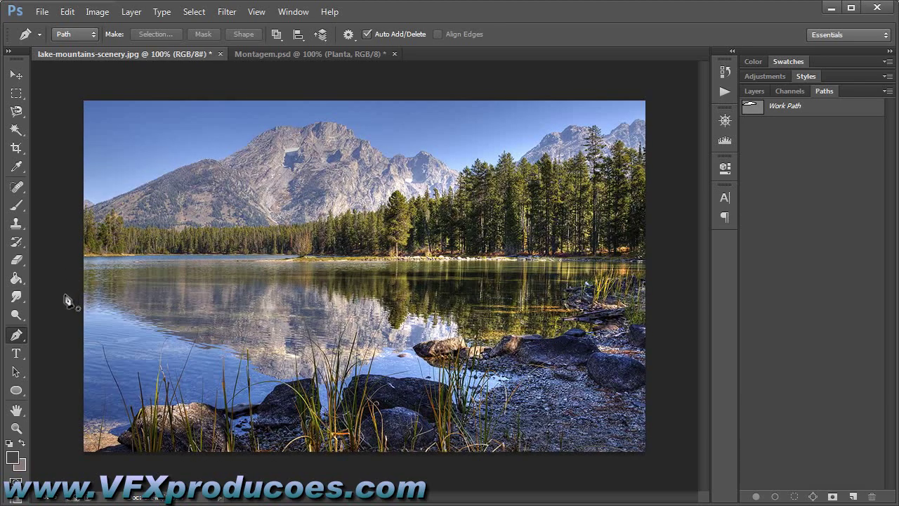
pyautogui.click(23, 112)
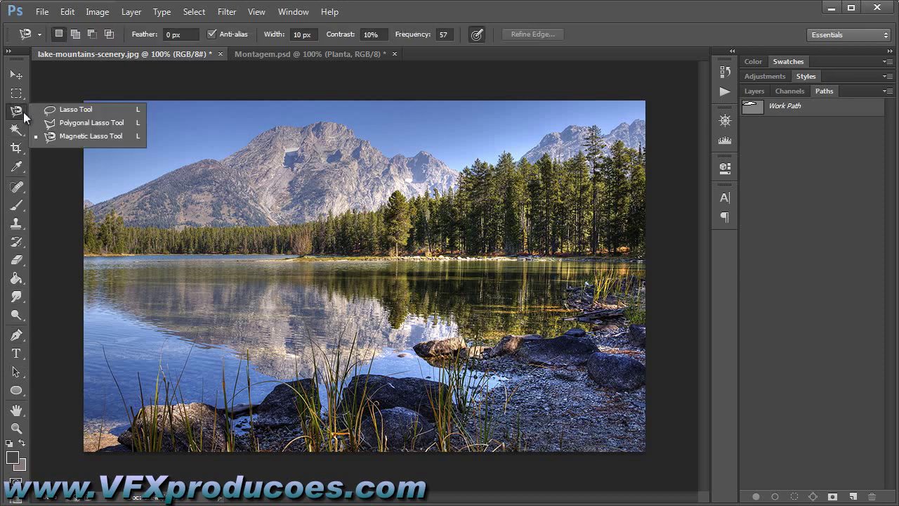
pyautogui.click(70, 135)
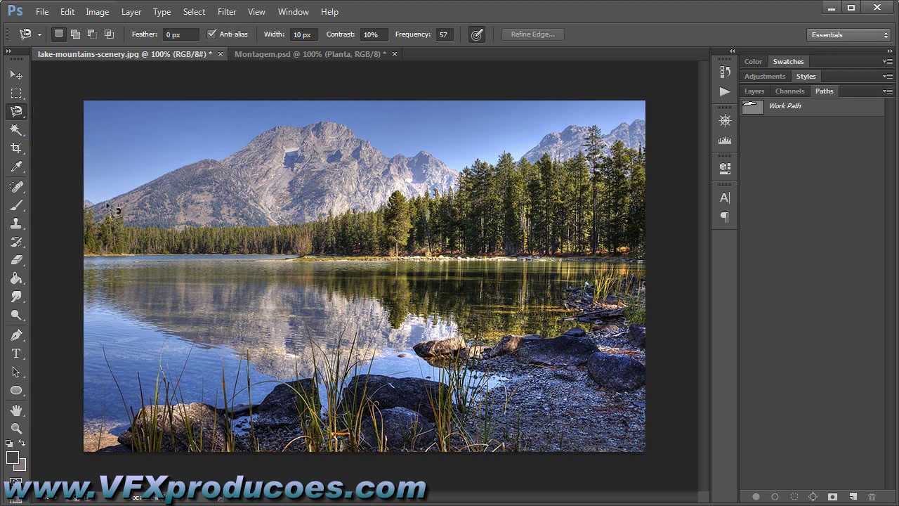
pyautogui.moveTo(128, 198)
pyautogui.mouseDown()
pyautogui.moveTo(257, 132)
pyautogui.moveTo(332, 129)
pyautogui.moveTo(420, 162)
pyautogui.moveTo(451, 201)
pyautogui.moveTo(157, 228)
pyautogui.moveTo(105, 205)
pyautogui.mouseUp()
pyautogui.click(106, 205)
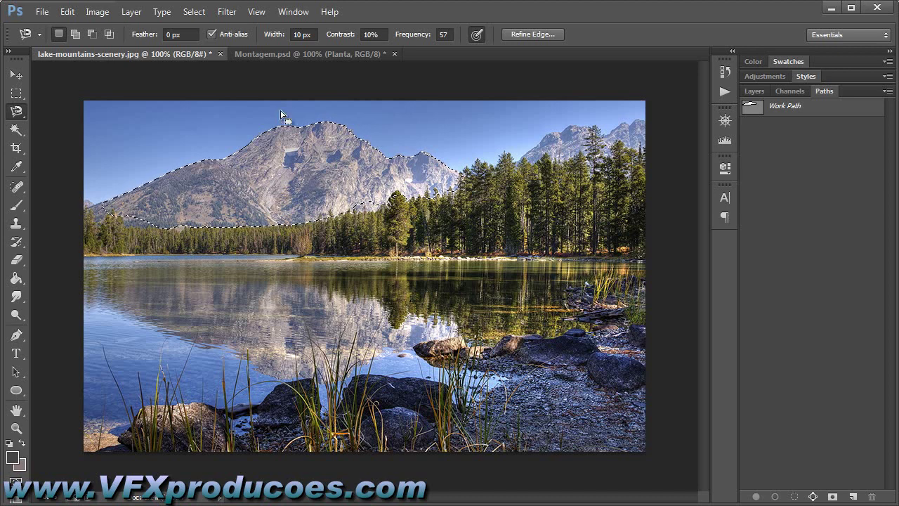
pyautogui.click(220, 53)
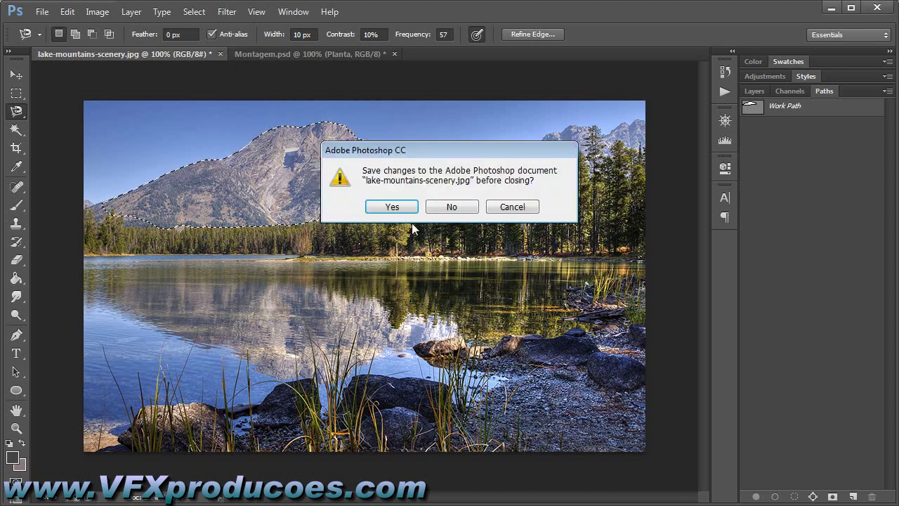
# Close the lake photo without saving and show Montagem.psd's layer list
pyautogui.click(461, 206)
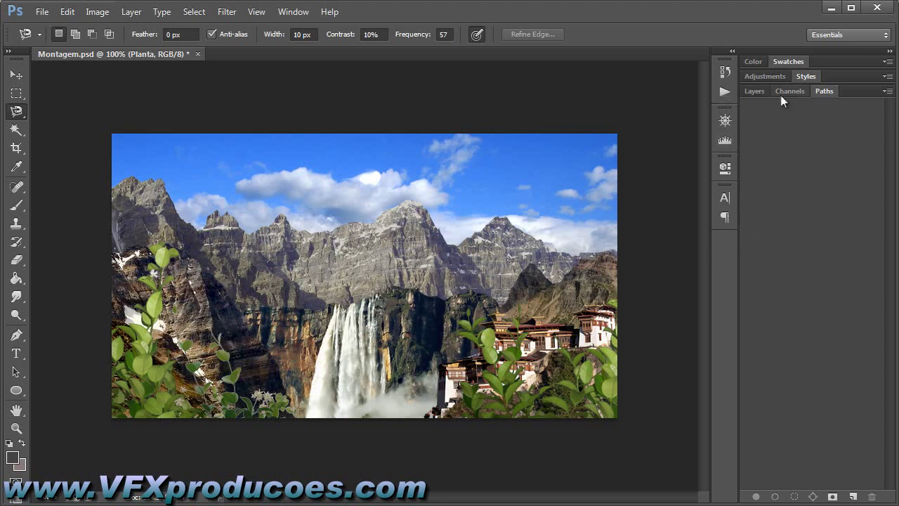
pyautogui.click(762, 92)
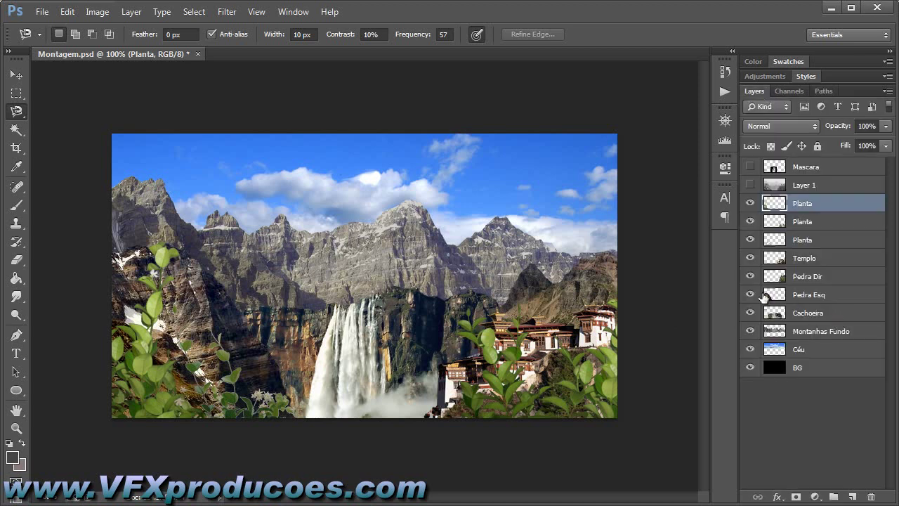
pyautogui.press('v')
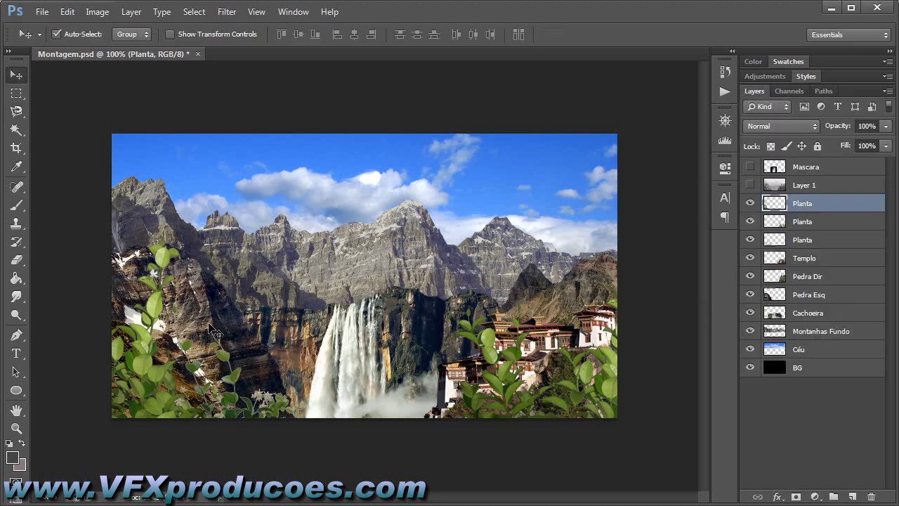
pyautogui.click(214, 326)
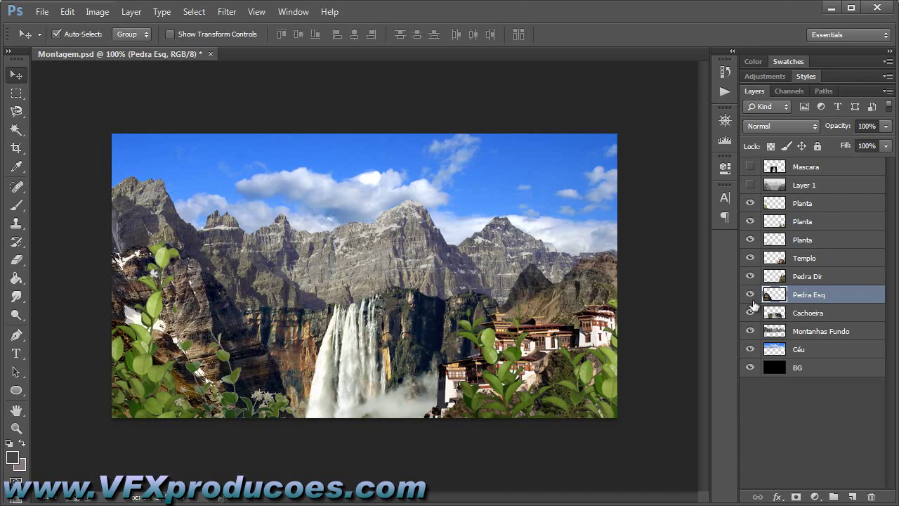
pyautogui.click(750, 295)
pyautogui.click(750, 295)
pyautogui.hotkey('ctrl', 'u')
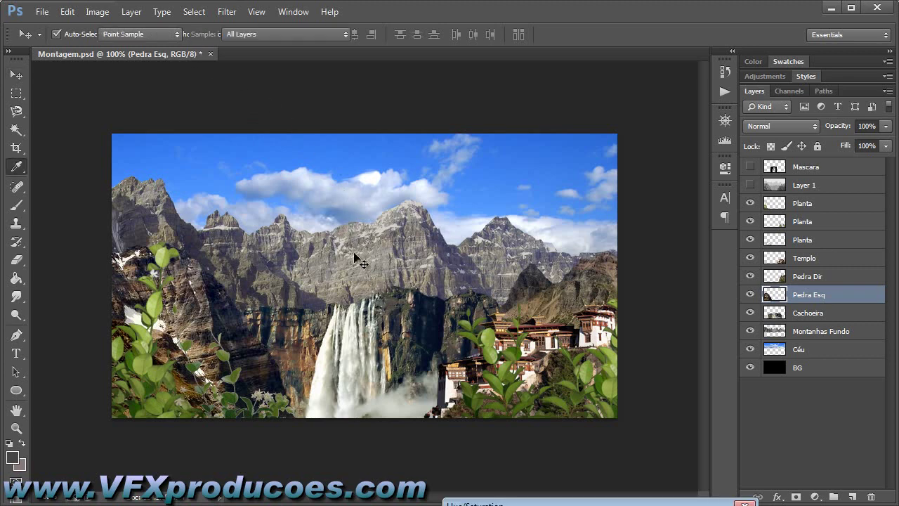
pyautogui.moveTo(542, 502); pyautogui.dragTo(648, 235)
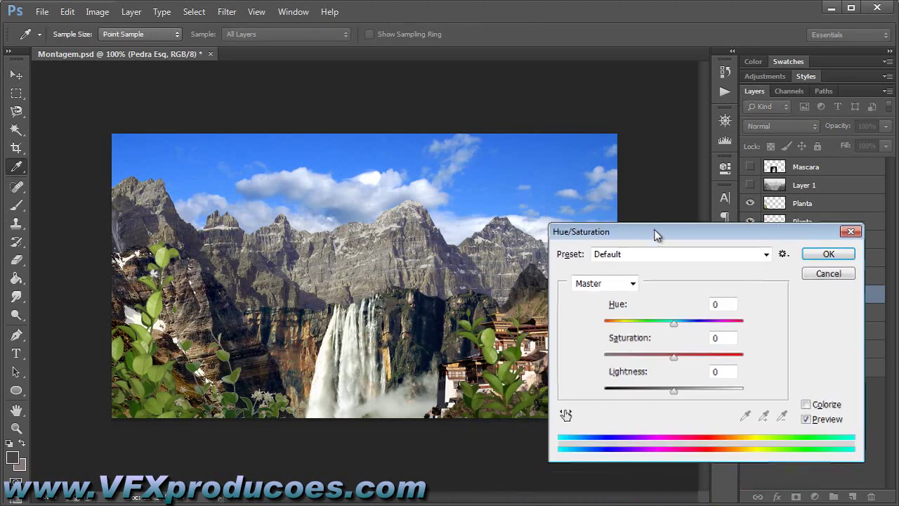
pyautogui.moveTo(673, 326); pyautogui.dragTo(733, 324)
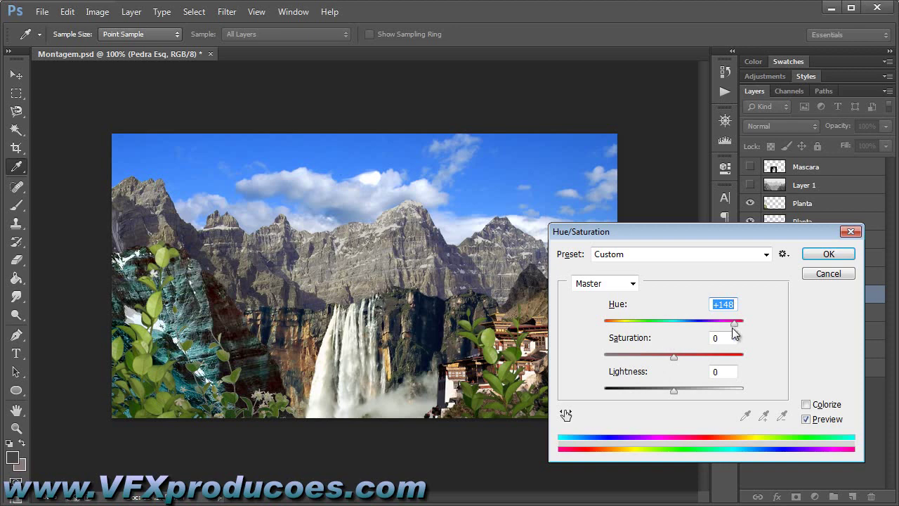
pyautogui.moveTo(734, 325); pyautogui.dragTo(658, 324)
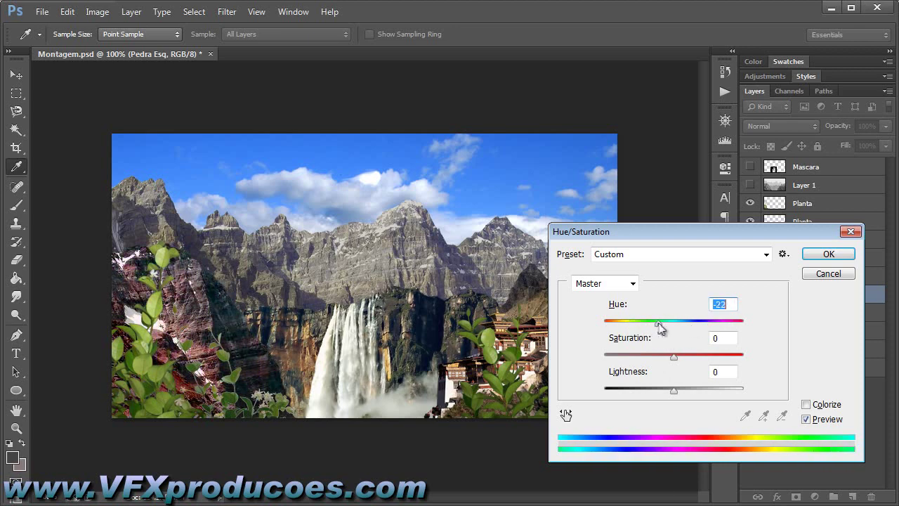
pyautogui.click(827, 276)
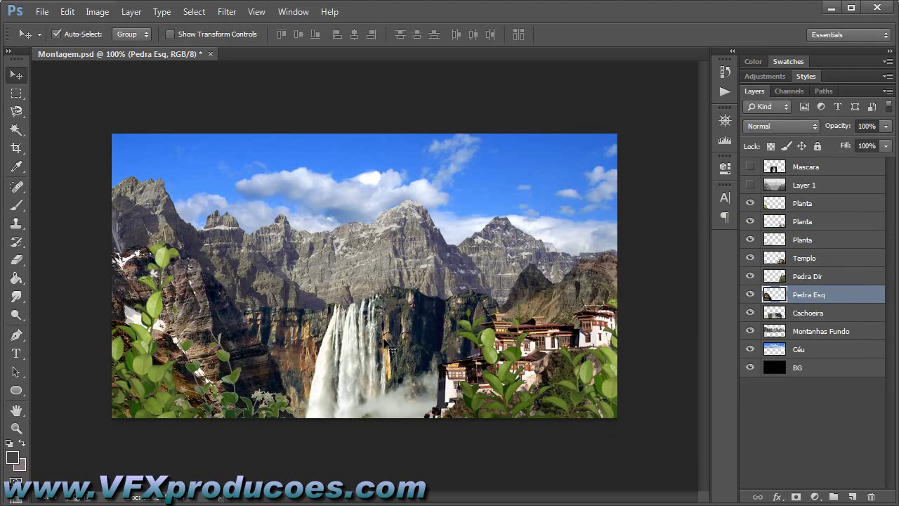
pyautogui.hotkey('ctrl', 'b')
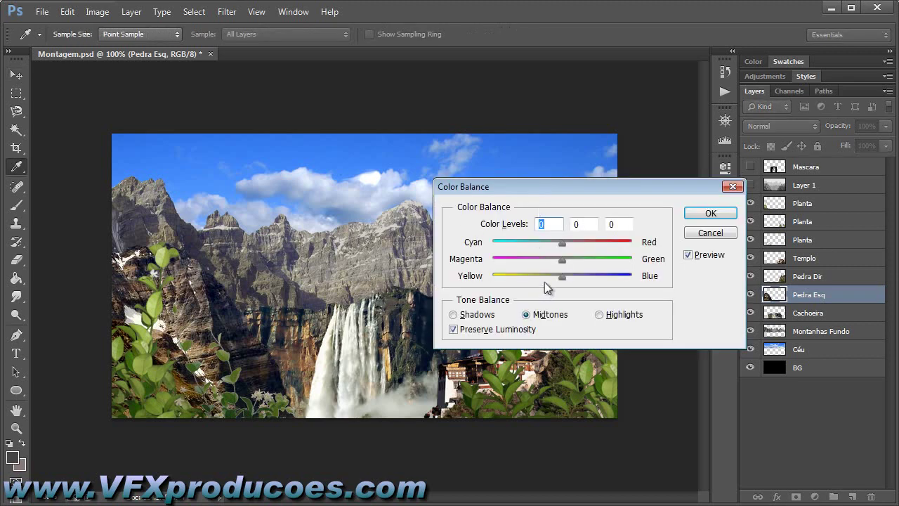
pyautogui.moveTo(563, 246)
pyautogui.mouseDown()
pyautogui.moveTo(537, 245)
pyautogui.moveTo(583, 246)
pyautogui.moveTo(546, 260)
pyautogui.moveTo(580, 262)
pyautogui.mouseUp()
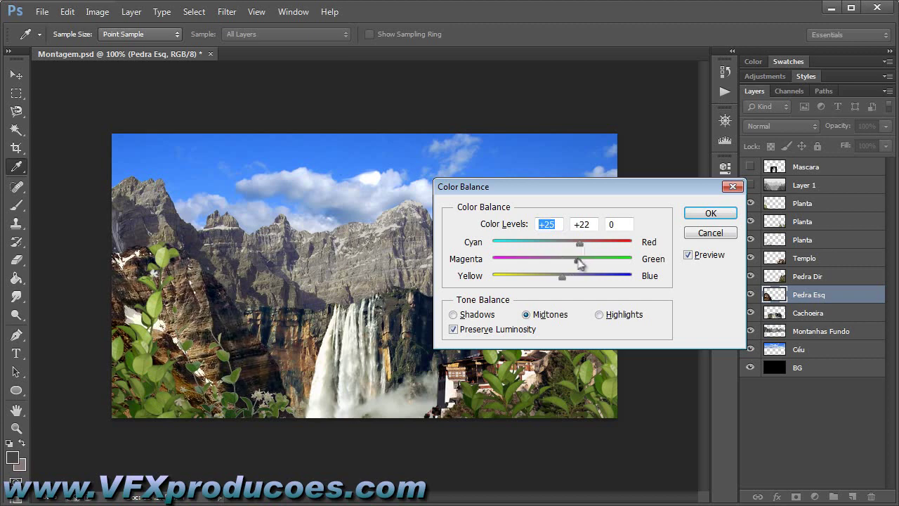
pyautogui.click(703, 235)
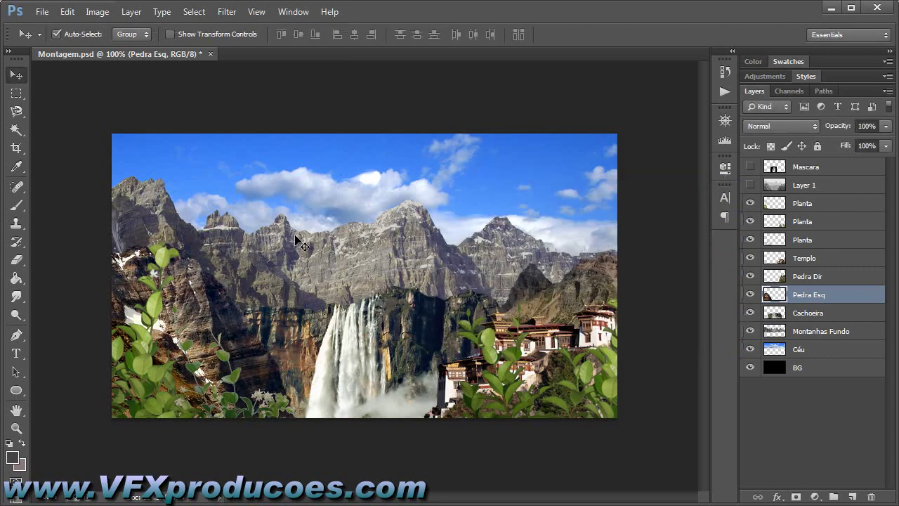
pyautogui.click(750, 331)
pyautogui.click(750, 332)
pyautogui.click(750, 313)
pyautogui.click(750, 313)
pyautogui.click(749, 277)
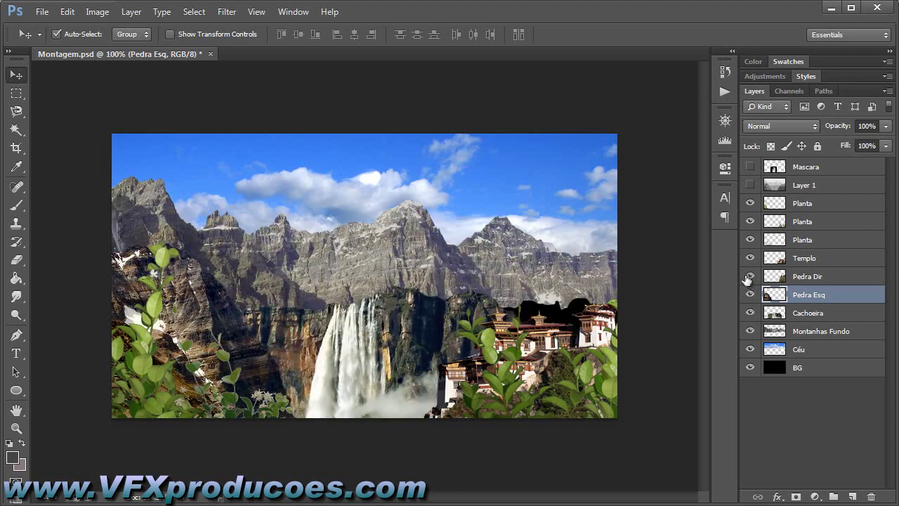
pyautogui.click(749, 276)
pyautogui.click(750, 258)
pyautogui.click(750, 257)
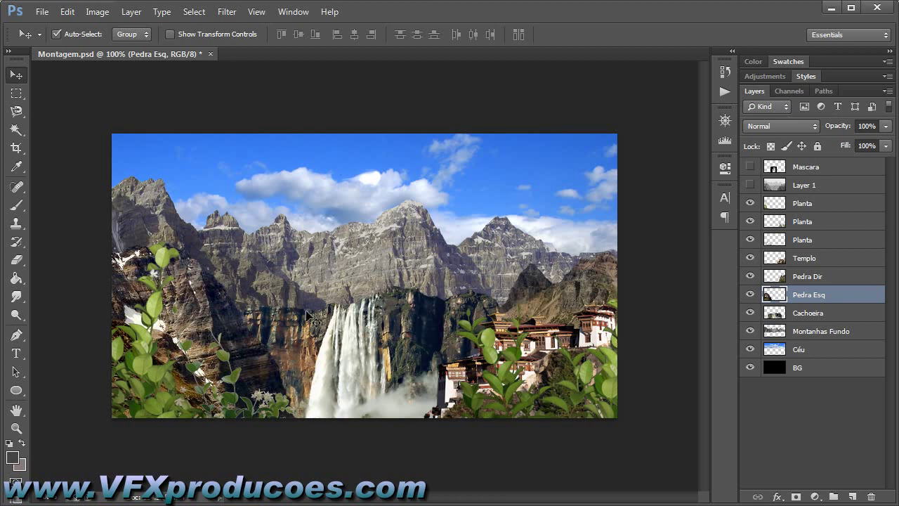
pyautogui.click(750, 167)
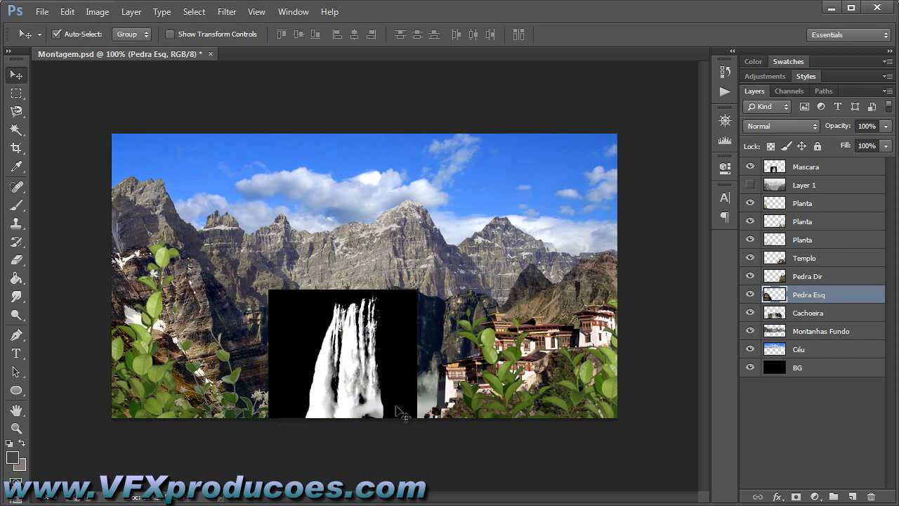
pyautogui.click(788, 93)
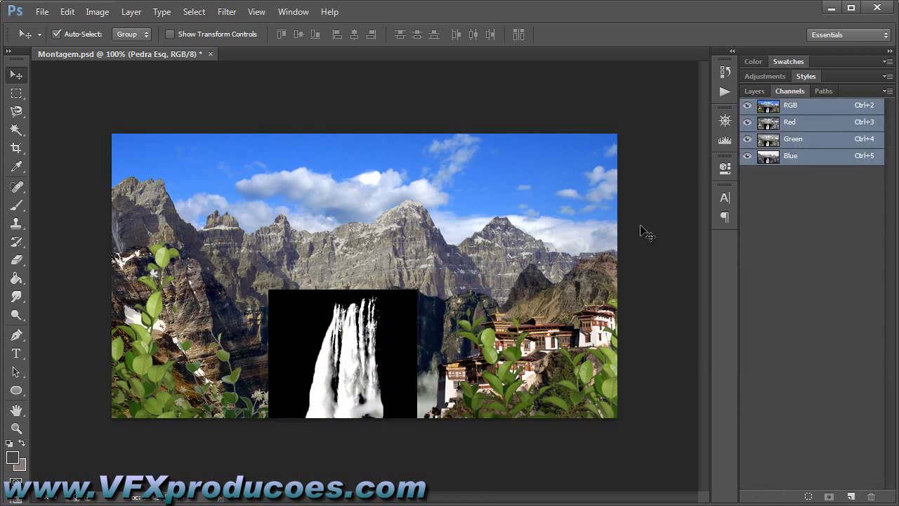
pyautogui.click(782, 140)
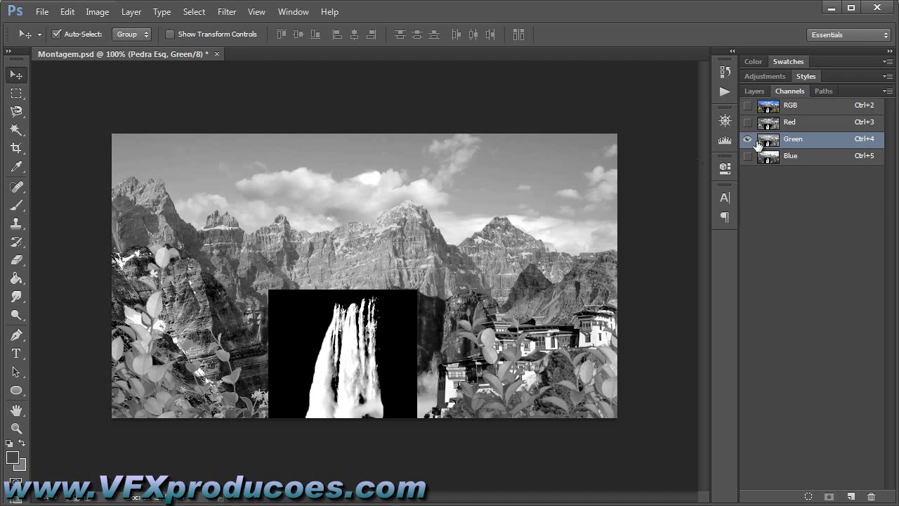
pyautogui.click(748, 105)
pyautogui.click(750, 96)
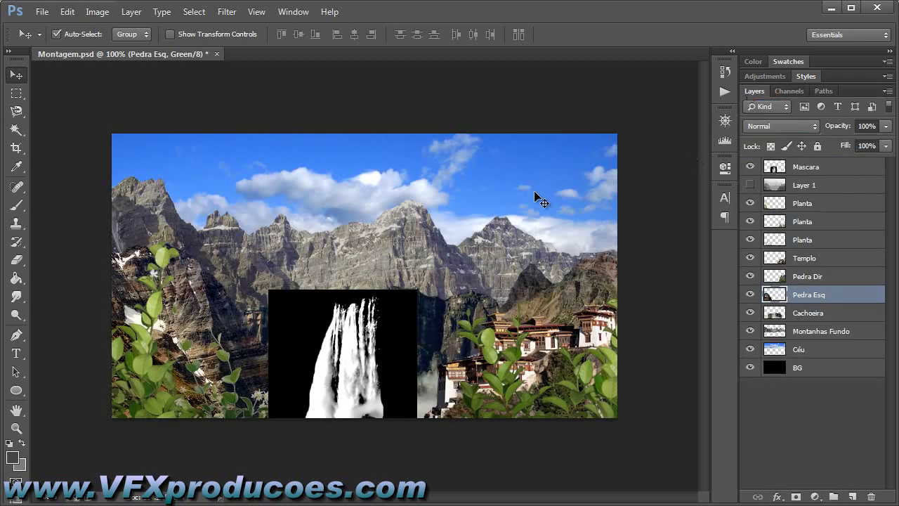
pyautogui.click(750, 166)
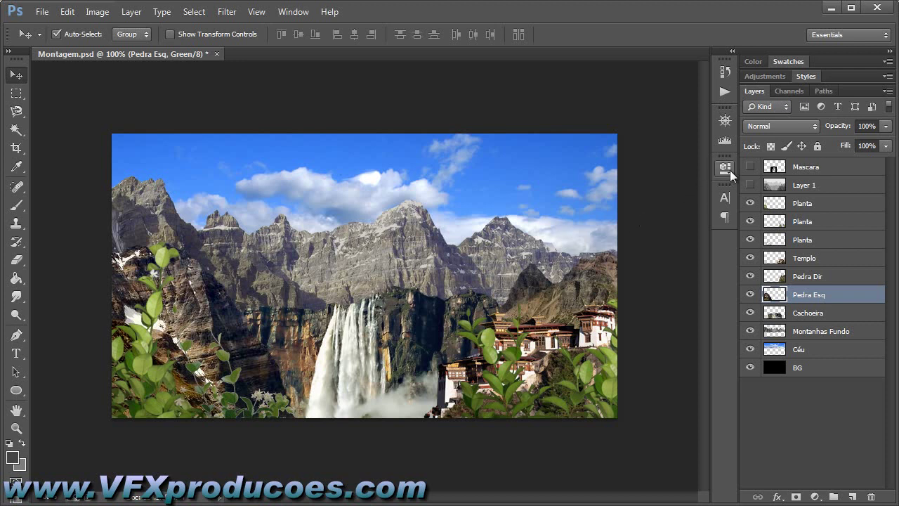
pyautogui.click(749, 168)
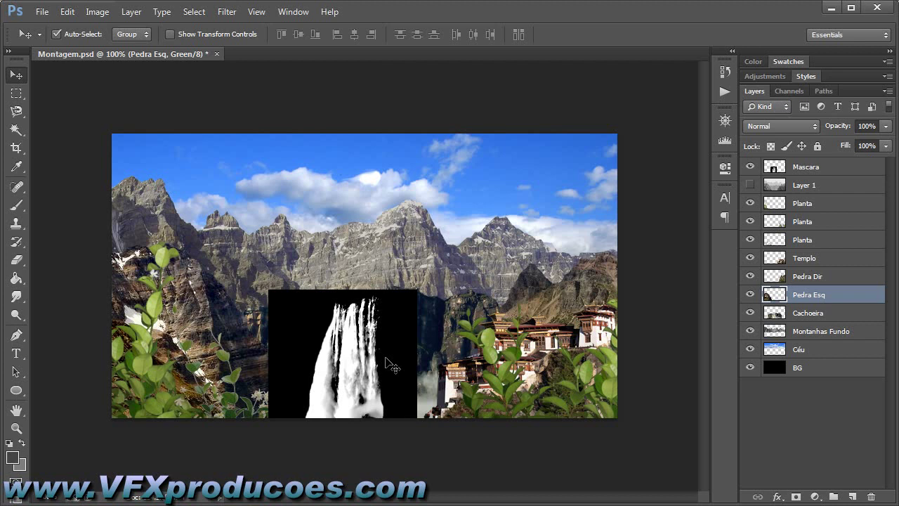
pyautogui.click(750, 166)
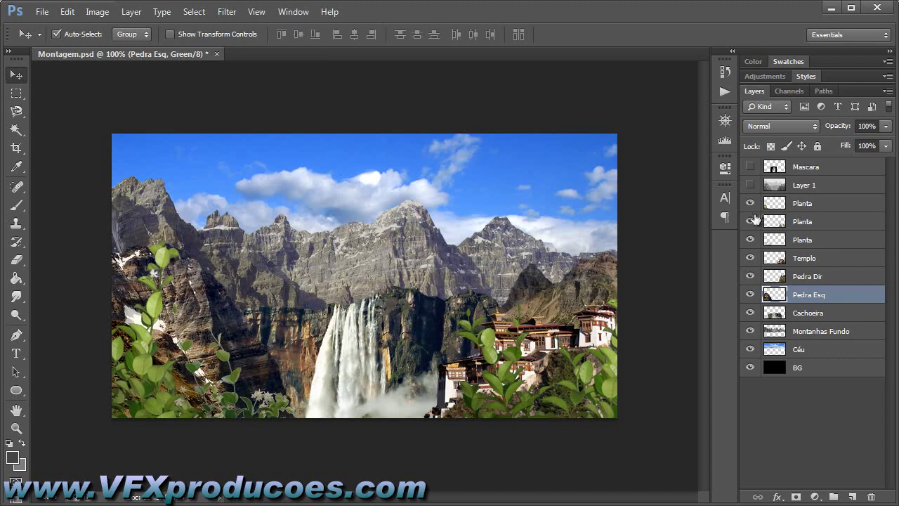
# Hide the Templo through Céu layers, then show them all again
pyautogui.moveTo(750, 258); pyautogui.dragTo(750, 349)
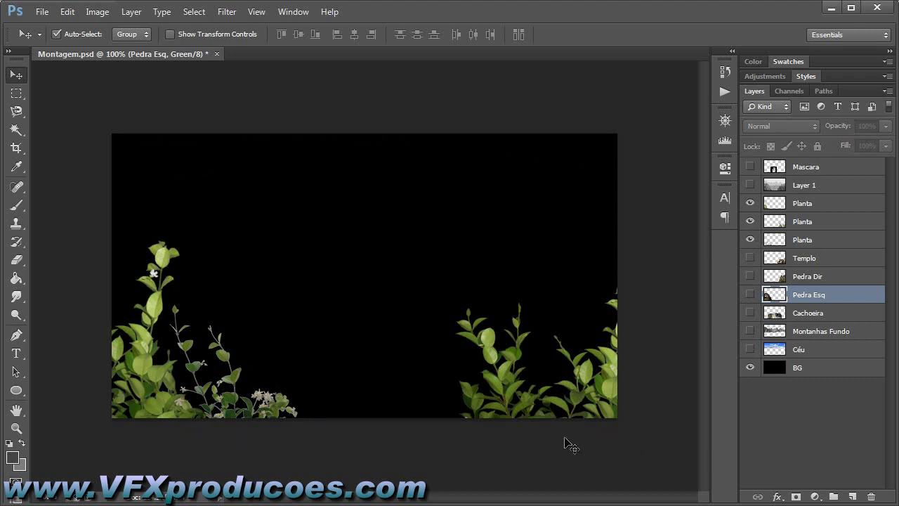
pyautogui.moveTo(750, 258); pyautogui.dragTo(750, 349)
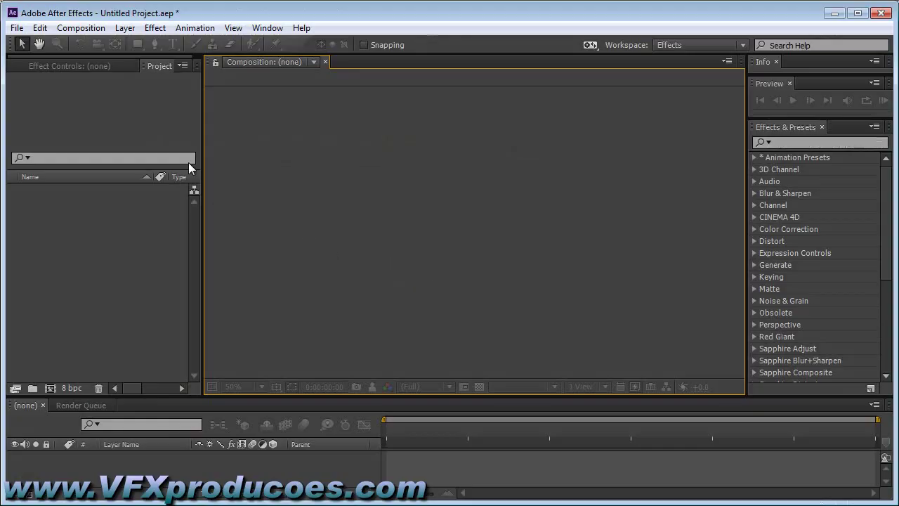
# Import only Montagem.psd as a Composition – Retain Layer Sizes
pyautogui.click(23, 28)
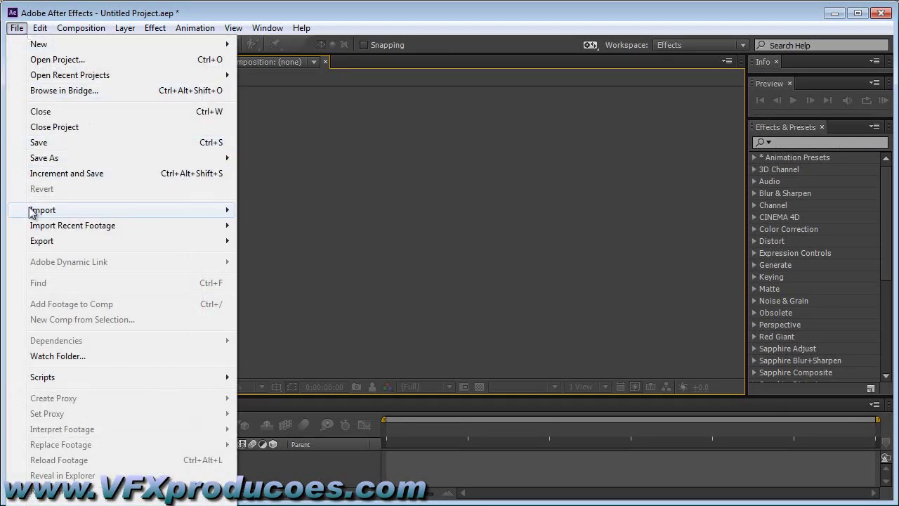
pyautogui.moveTo(140, 210)
pyautogui.click(278, 212)
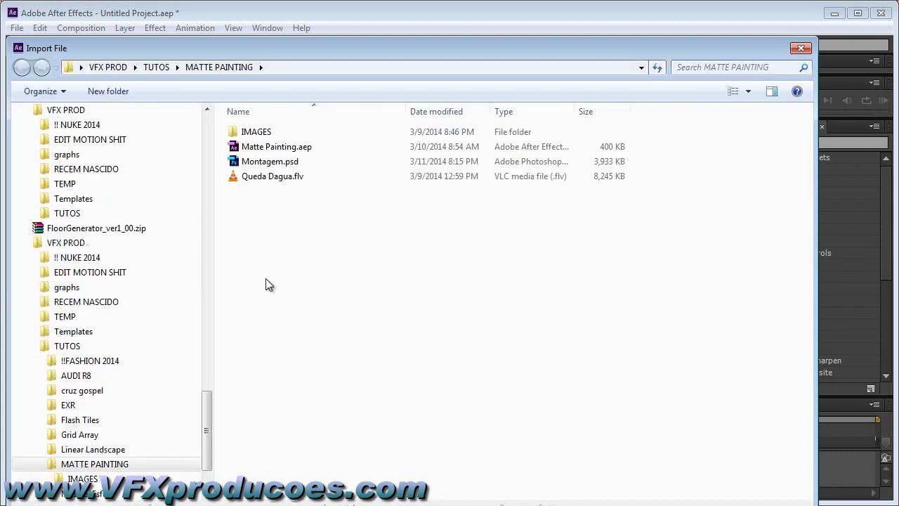
pyautogui.moveTo(279, 220); pyautogui.dragTo(268, 159)
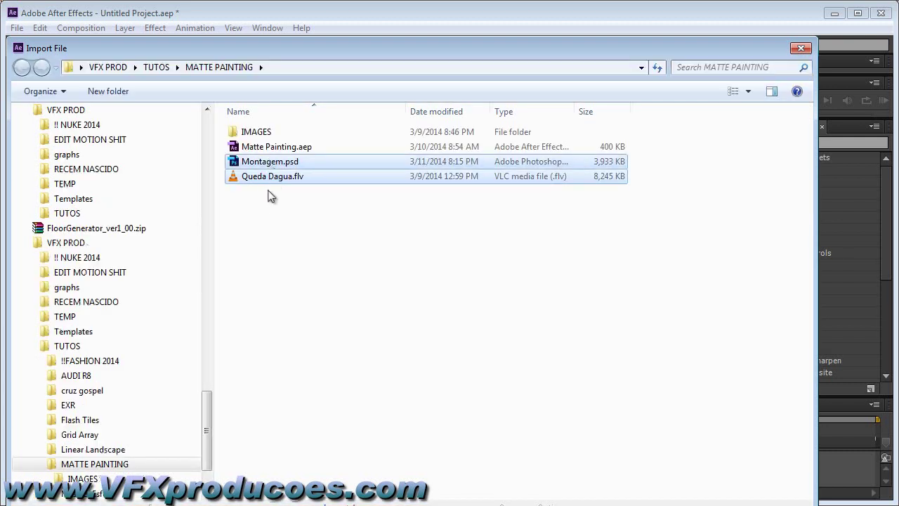
pyautogui.click(270, 203)
pyautogui.click(266, 165)
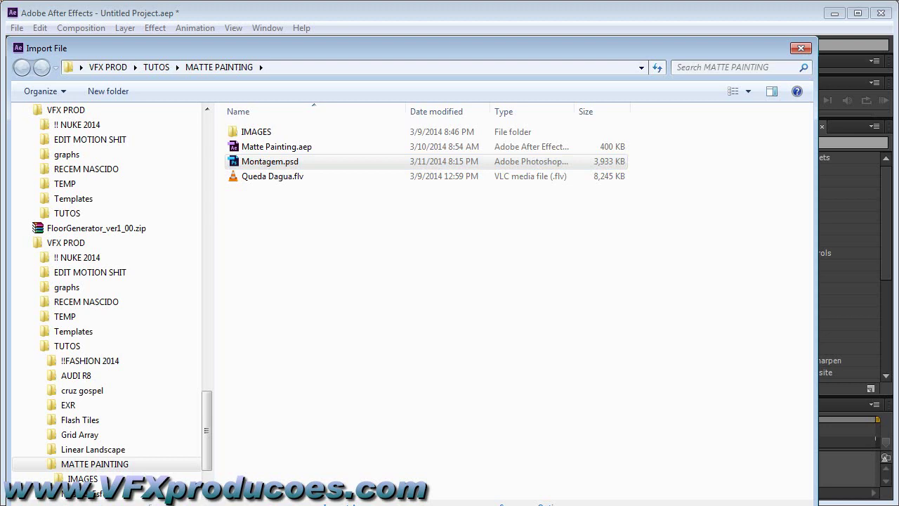
pyautogui.press('Return')
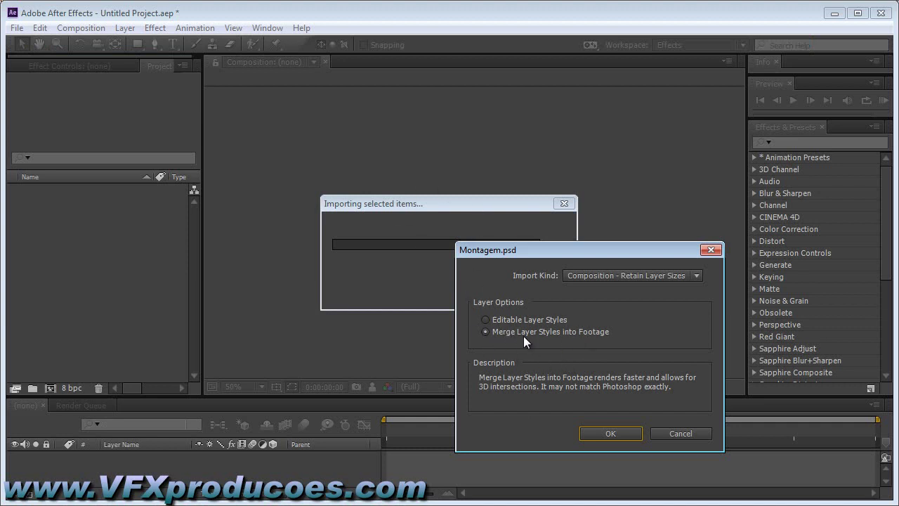
pyautogui.click(632, 433)
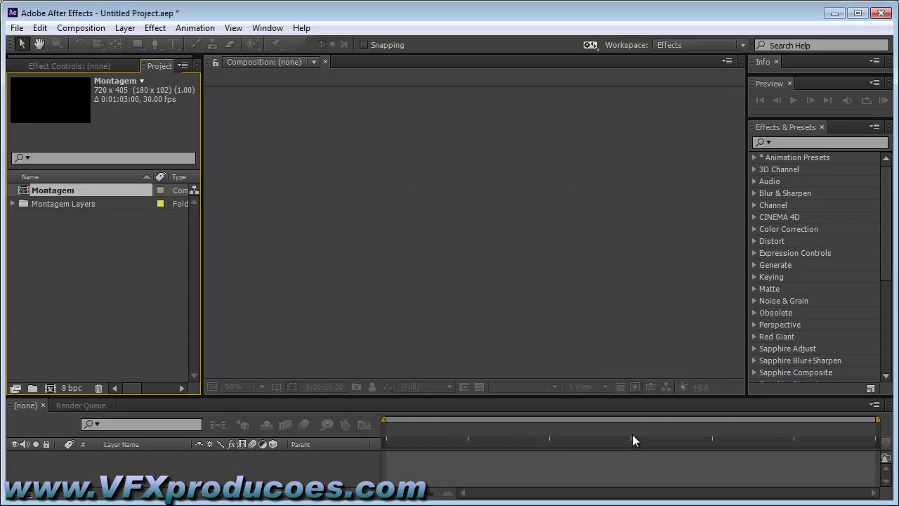
# Open the Montagem composition and apply its Composition Settings unchanged
pyautogui.doubleClick(23, 192)
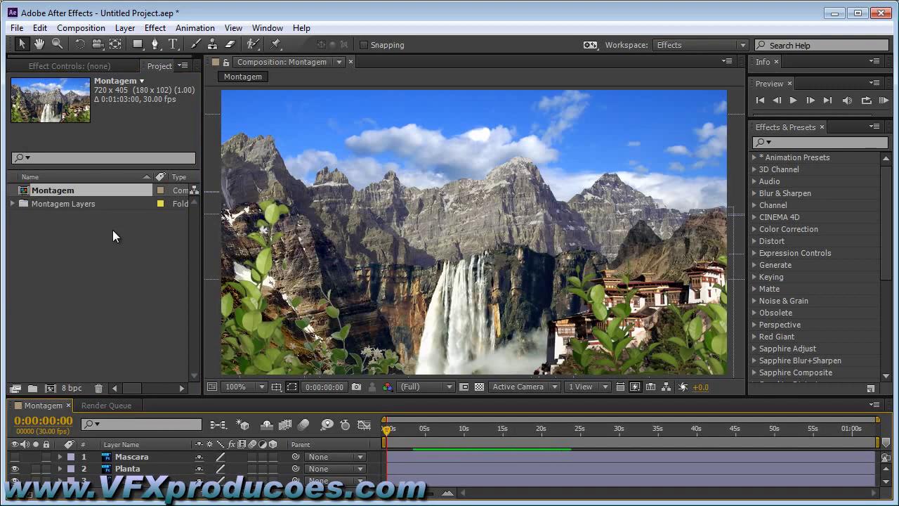
pyautogui.click(81, 28)
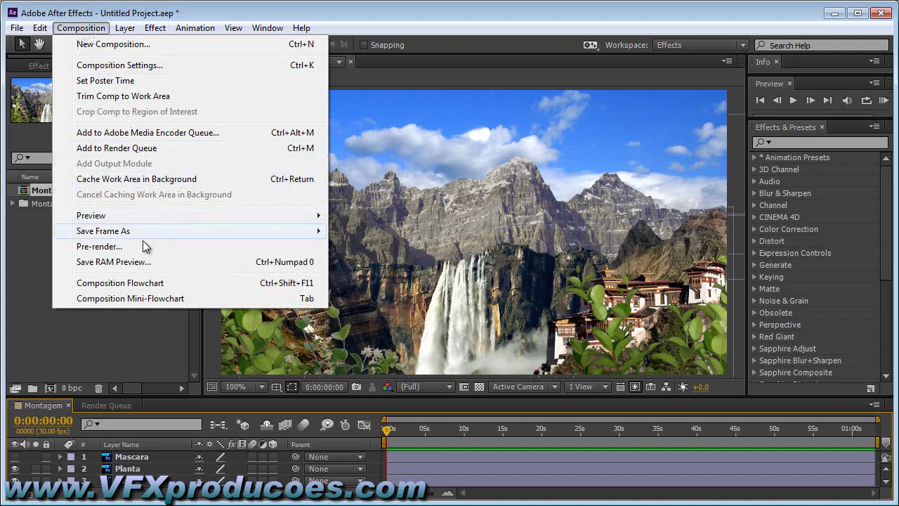
pyautogui.click(131, 65)
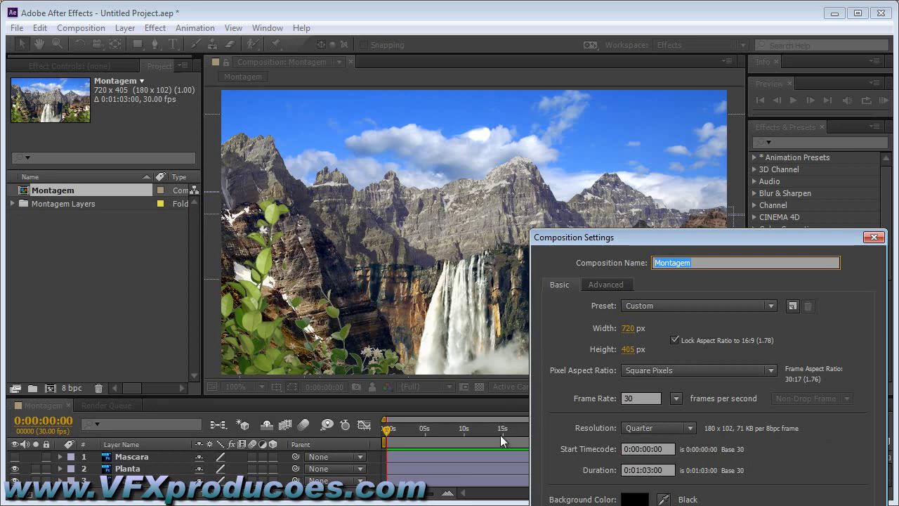
pyautogui.press('Return')
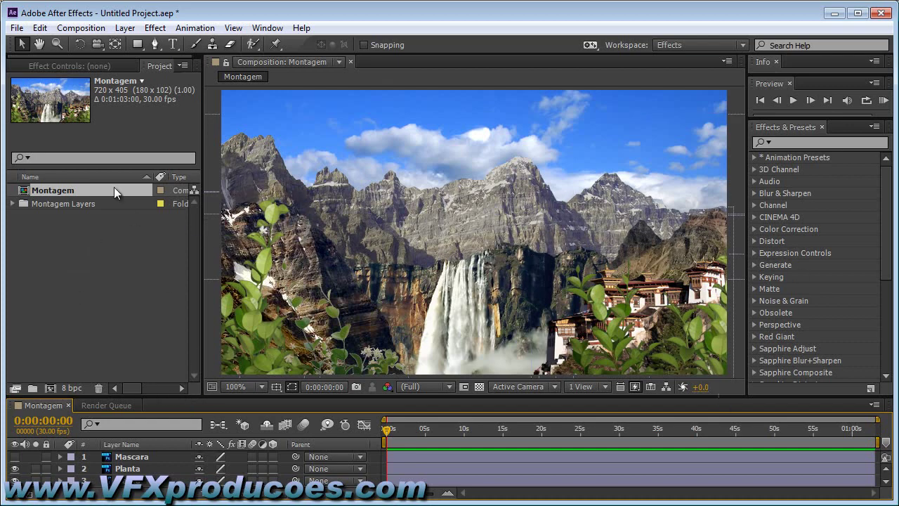
pyautogui.click(17, 28)
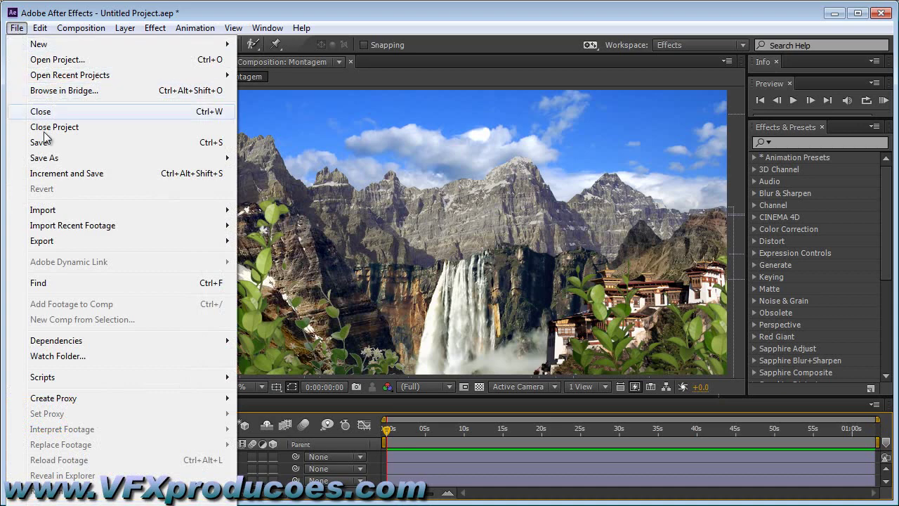
# Import the Queda Dagua.flv waterfall footage into the project
pyautogui.moveTo(58, 218)
pyautogui.click(265, 207)
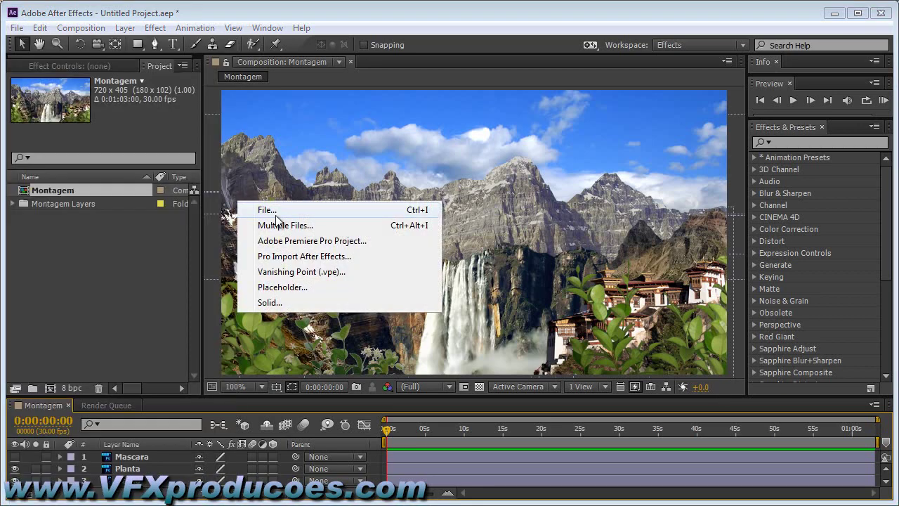
pyautogui.doubleClick(250, 176)
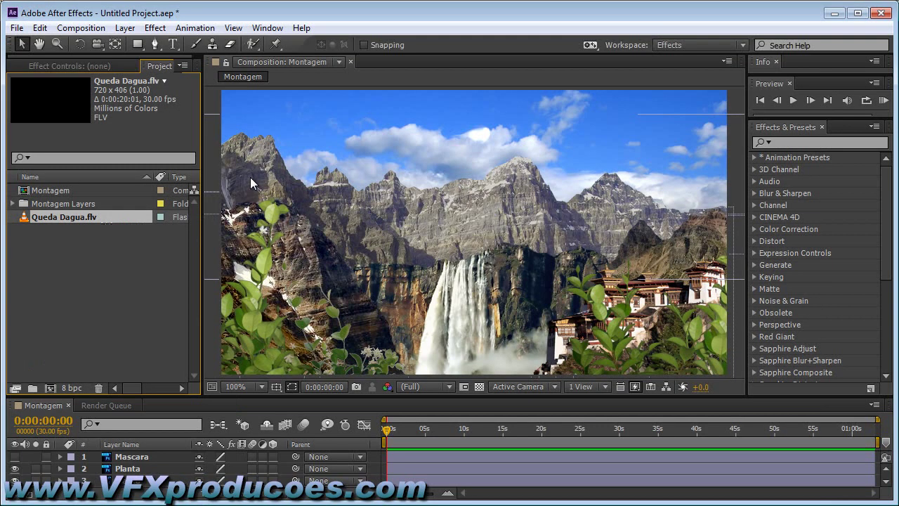
# Preview the waterfall clip up to about 3 seconds, then return to Montagem
pyautogui.doubleClick(26, 219)
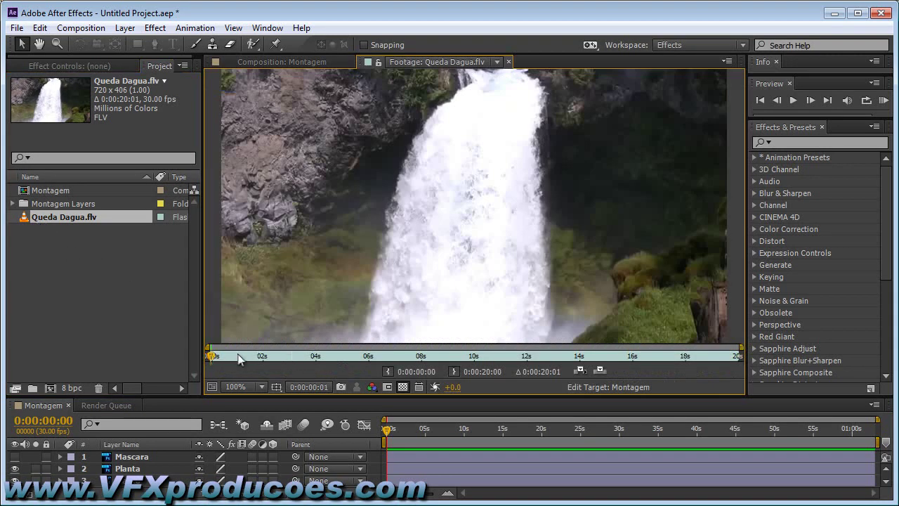
pyautogui.moveTo(243, 356)
pyautogui.mouseDown()
pyautogui.moveTo(503, 362)
pyautogui.moveTo(227, 325)
pyautogui.mouseUp()
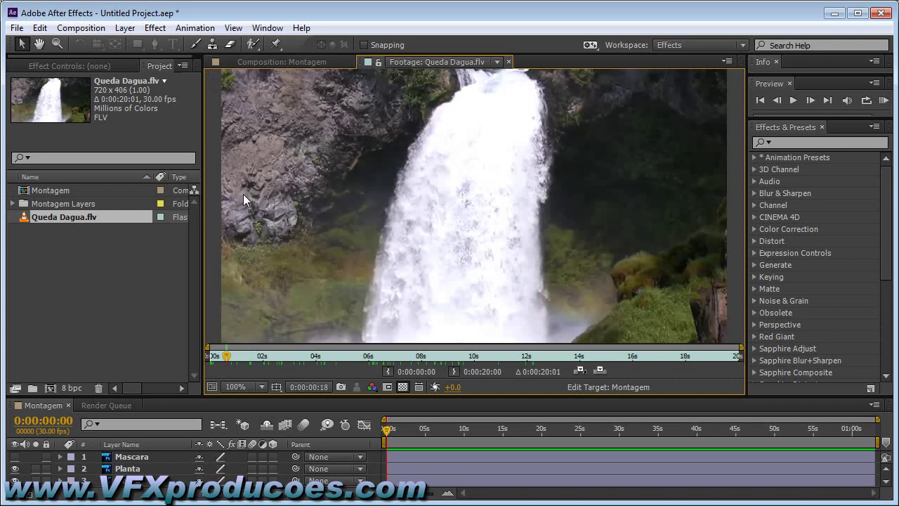
pyautogui.moveTo(226, 356); pyautogui.dragTo(304, 356)
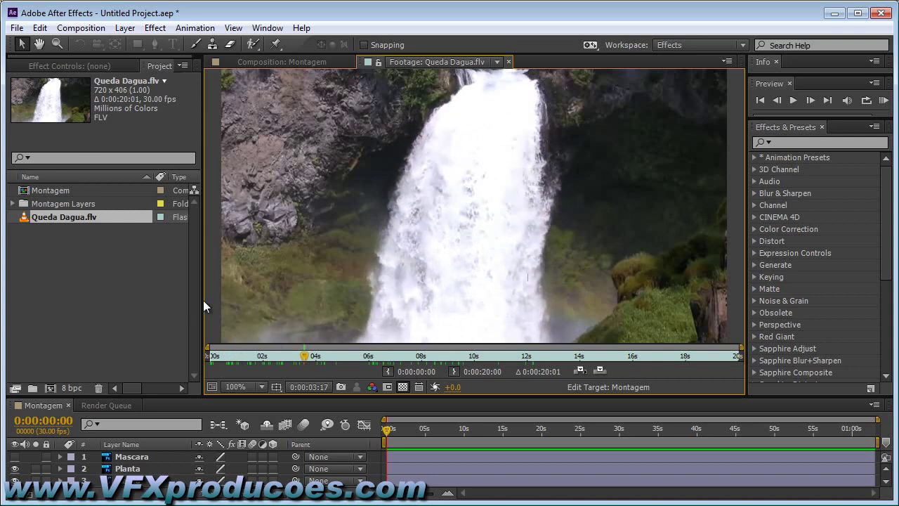
pyautogui.click(510, 63)
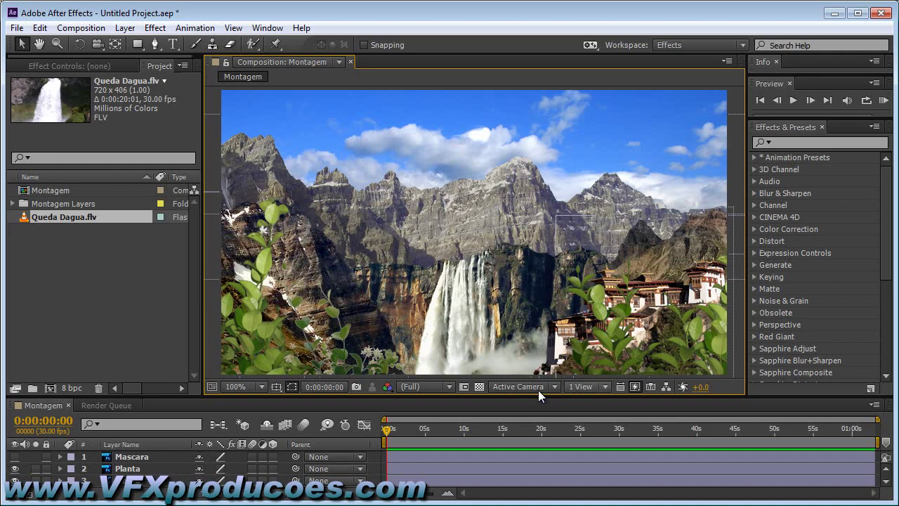
# Split the composition viewer into the 2 Views - Horizontal layout
pyautogui.click(605, 387)
pyautogui.click(623, 433)
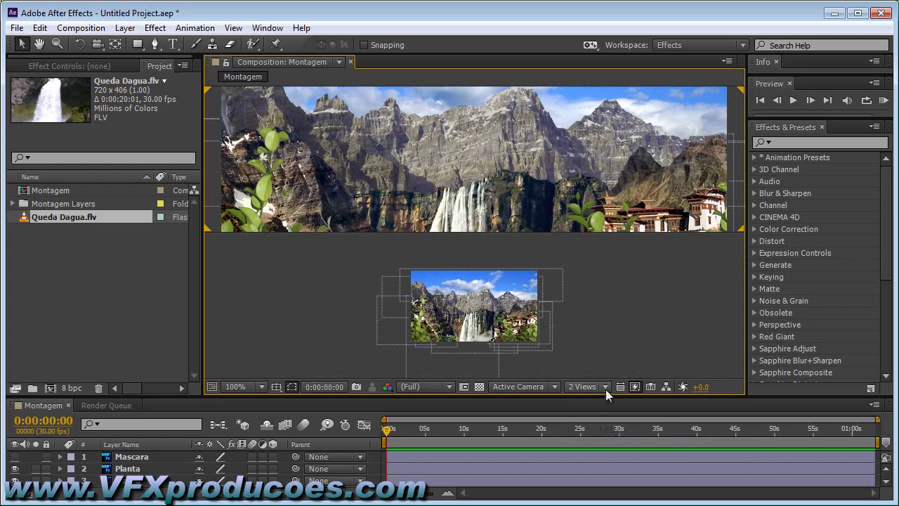
pyautogui.click(606, 388)
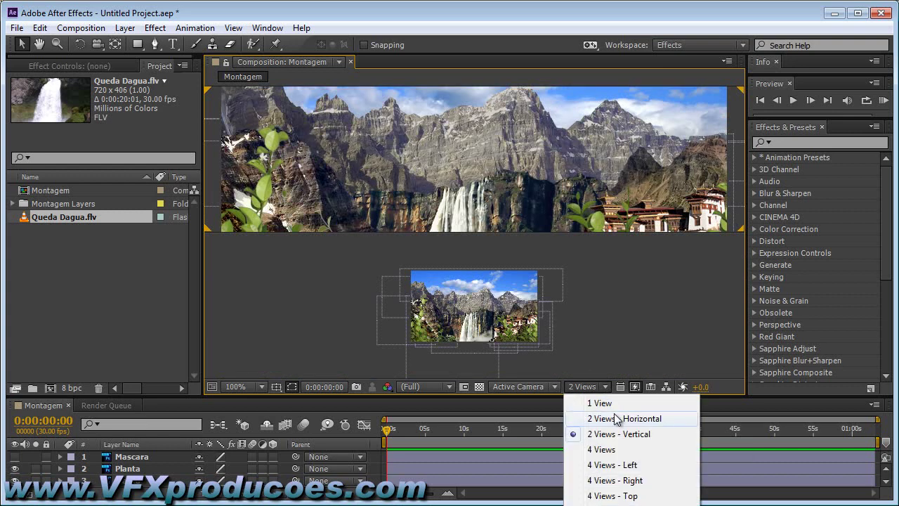
pyautogui.click(617, 420)
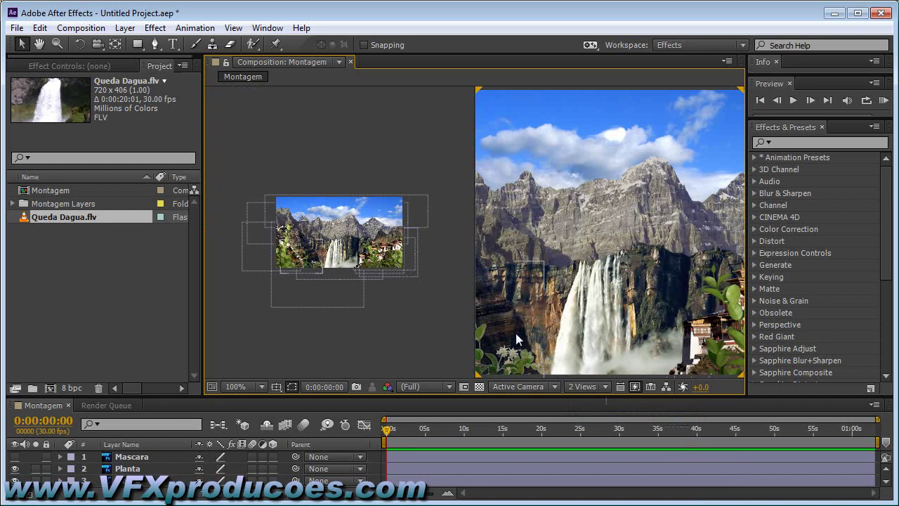
# Set the left view to the Left 3D view and enlarge the timeline to show all 11 layers
pyautogui.scroll(-2, 621, 188)
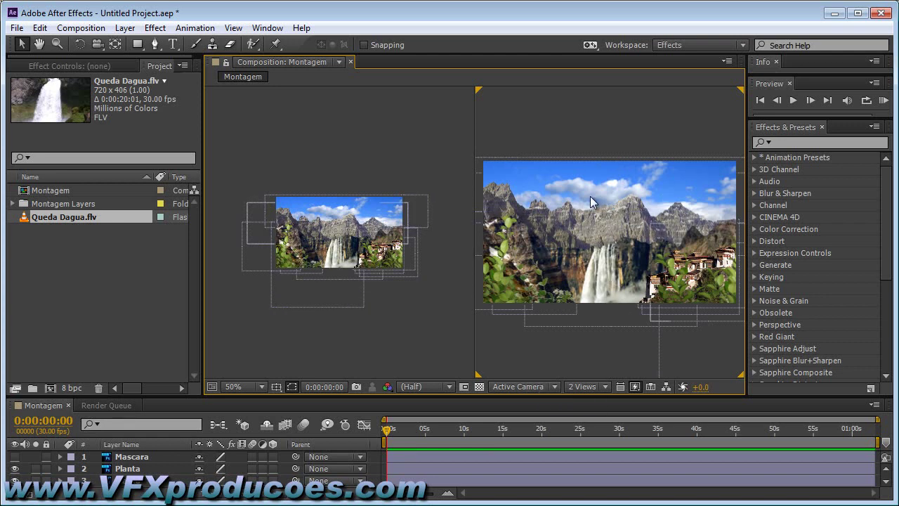
pyautogui.click(390, 303)
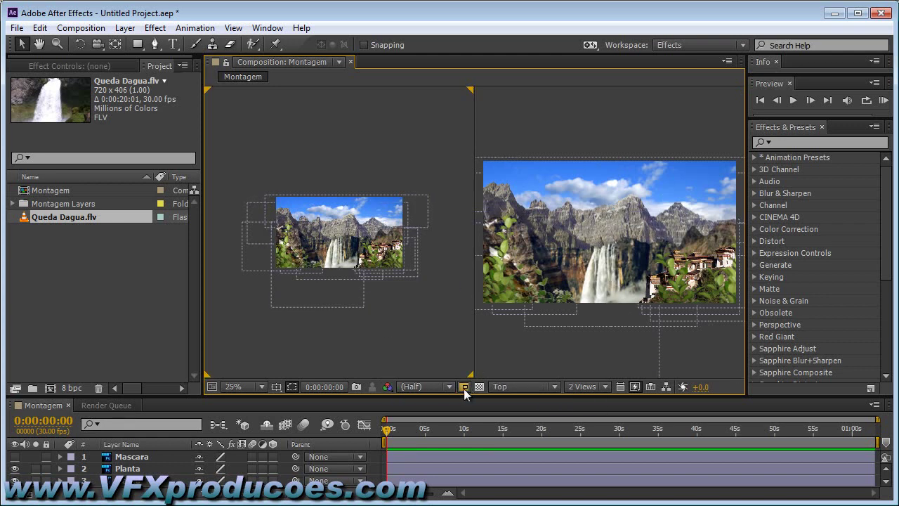
pyautogui.click(431, 388)
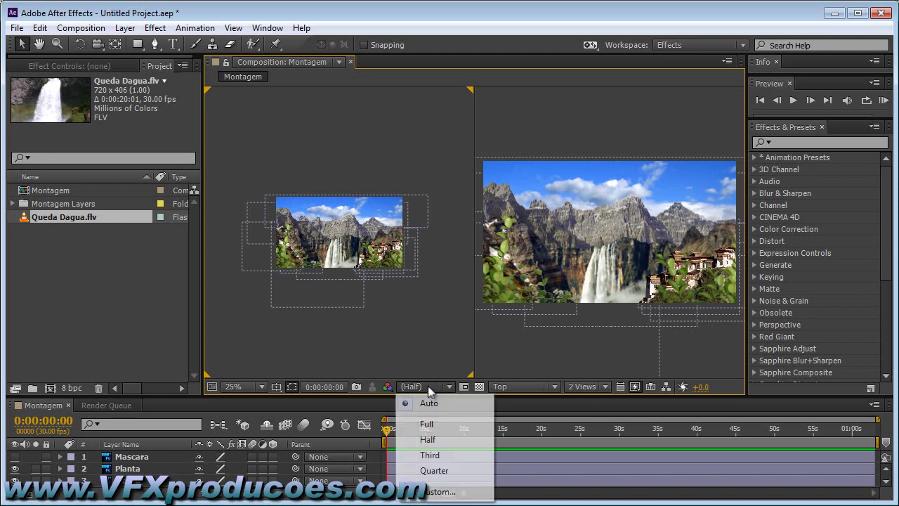
pyautogui.click(514, 389)
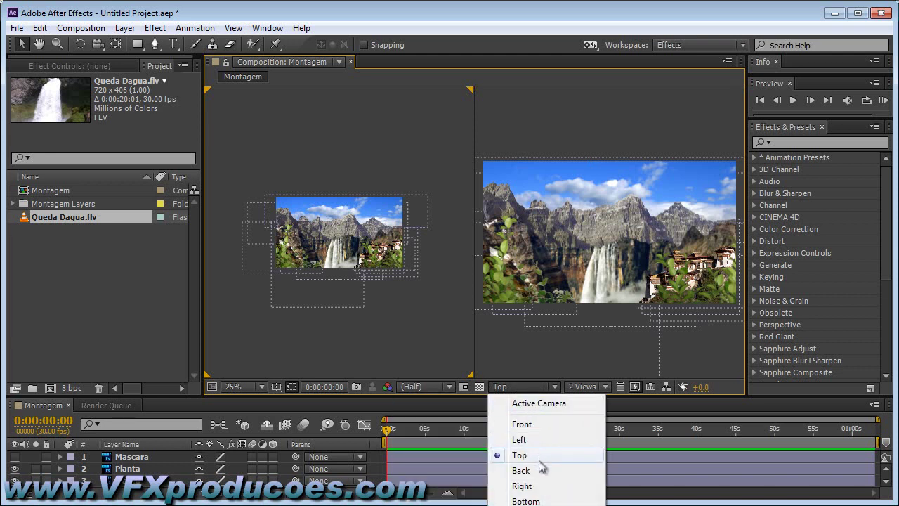
pyautogui.click(520, 439)
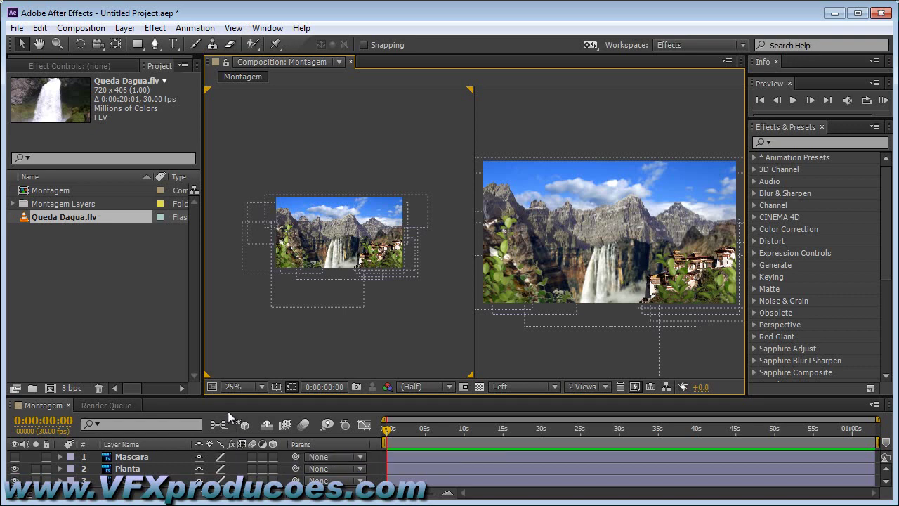
pyautogui.moveTo(227, 395); pyautogui.dragTo(228, 219)
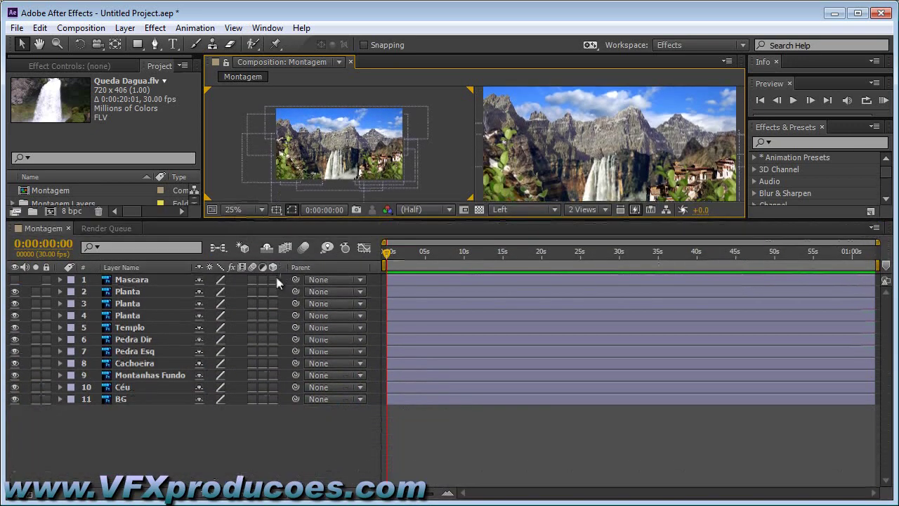
# Enable the 3D Layer switch on the Montagem layers and hide the BG layer
pyautogui.moveTo(276, 279); pyautogui.dragTo(276, 305)
pyautogui.moveTo(276, 363); pyautogui.dragTo(276, 392)
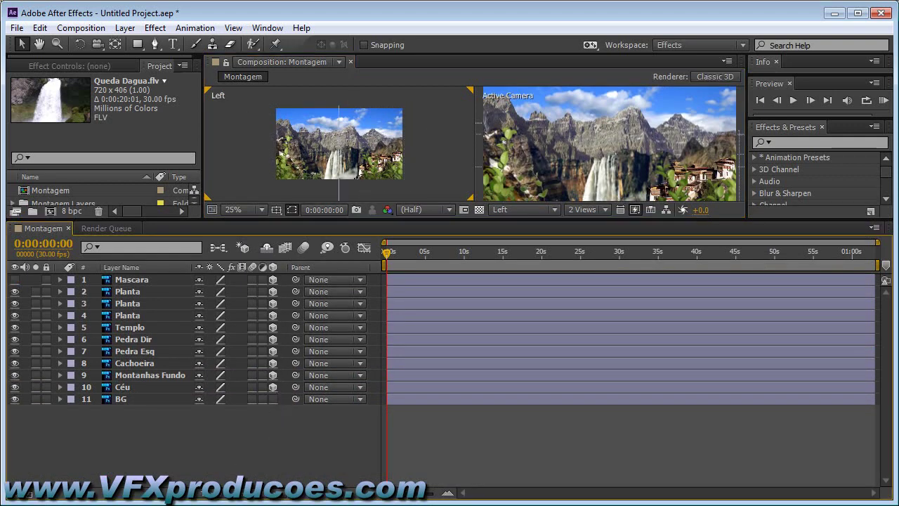
pyautogui.click(15, 399)
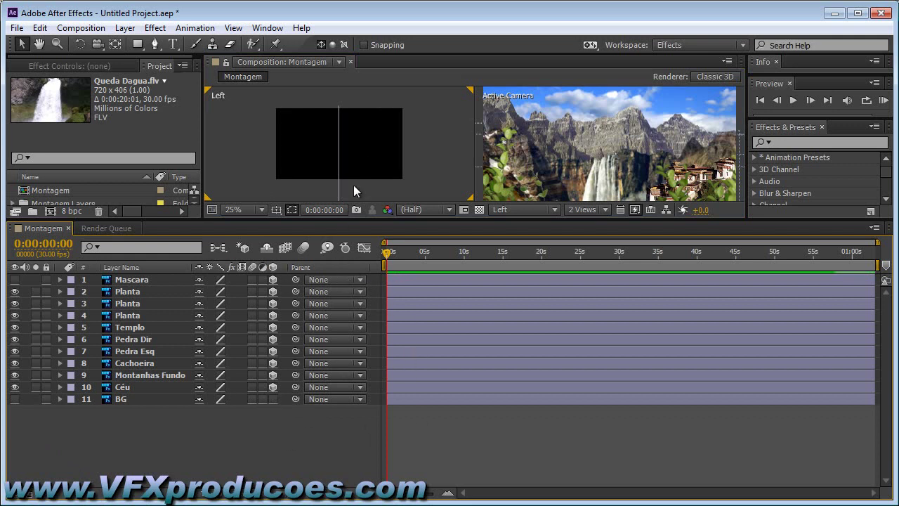
# Zoom the Left view out to 12.5% and shrink the timeline to give the viewers more height
pyautogui.moveTo(472, 461); pyautogui.dragTo(420, 275)
pyautogui.press(',')
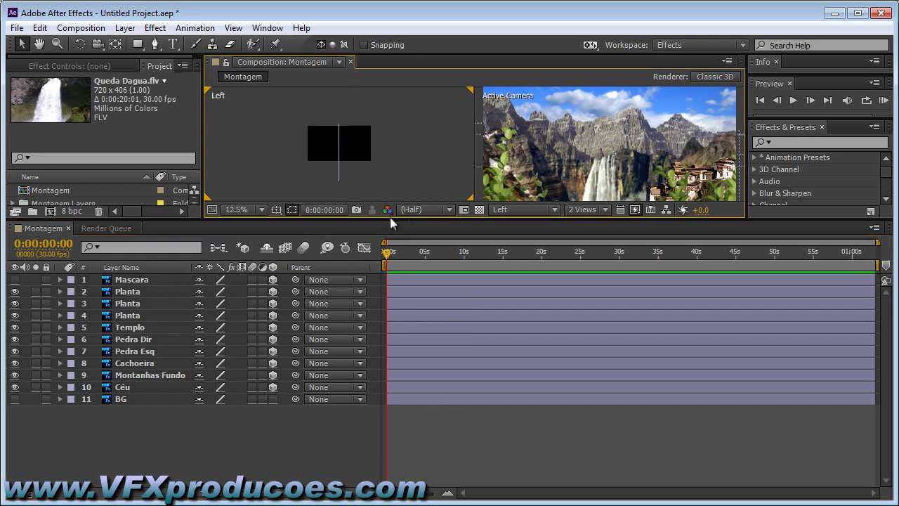
pyautogui.moveTo(391, 221); pyautogui.dragTo(389, 353)
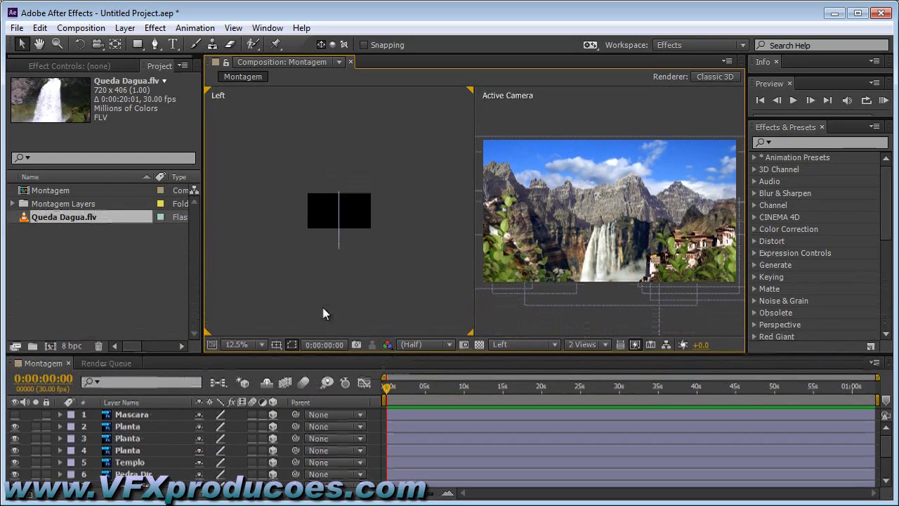
# Add a new camera, Camera 1, using the 24mm lens preset
pyautogui.click(125, 28)
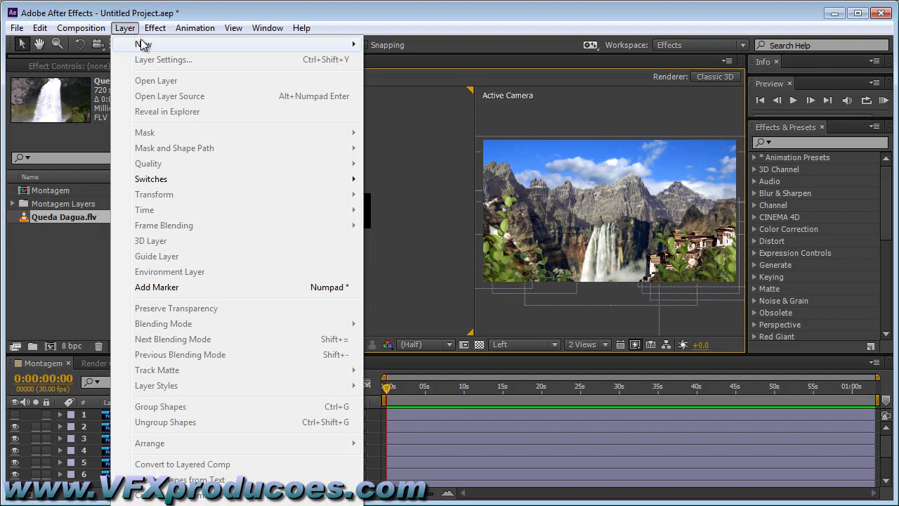
pyautogui.moveTo(144, 44)
pyautogui.click(391, 89)
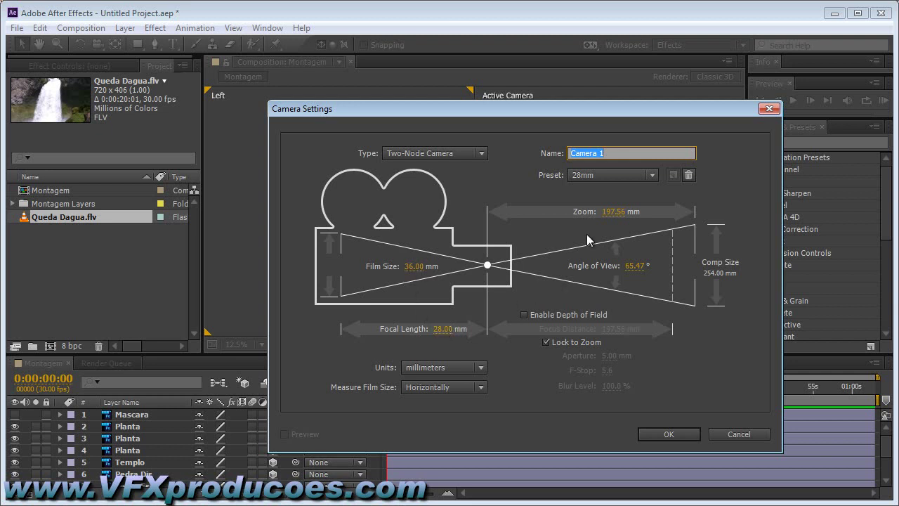
pyautogui.click(611, 175)
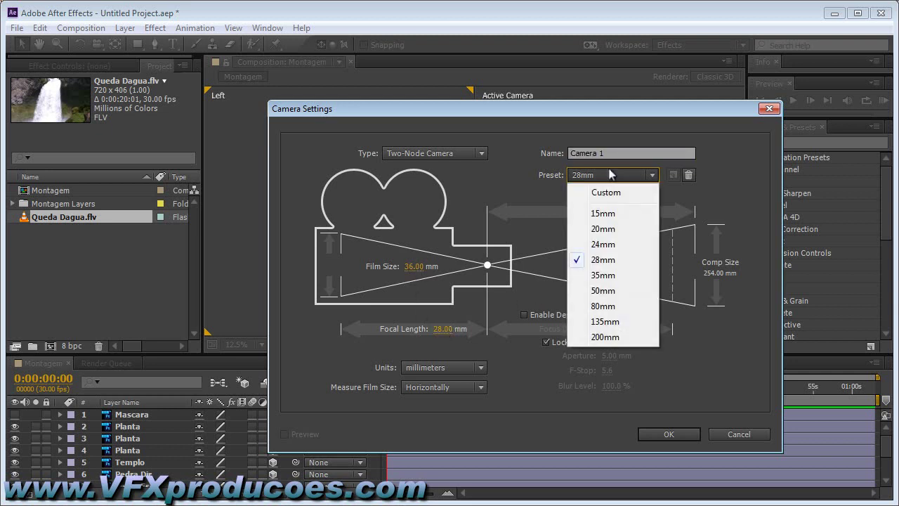
pyautogui.click(610, 245)
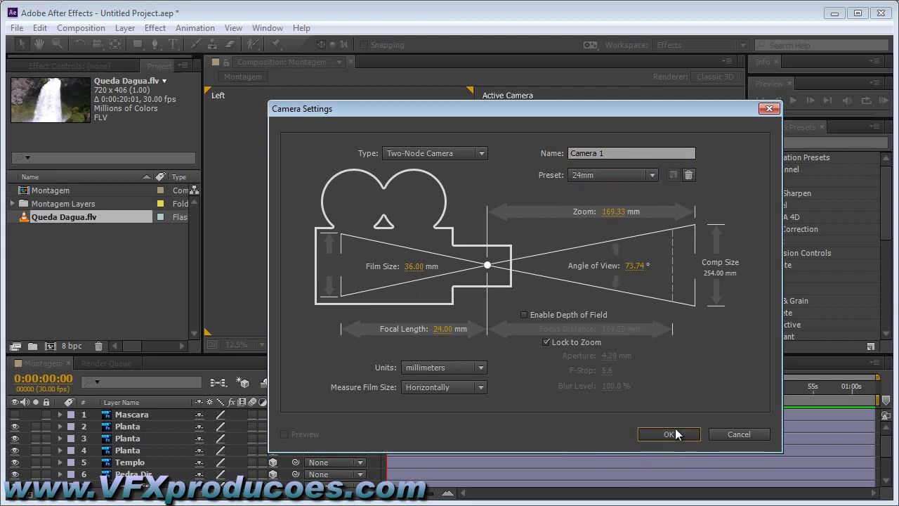
pyautogui.click(643, 433)
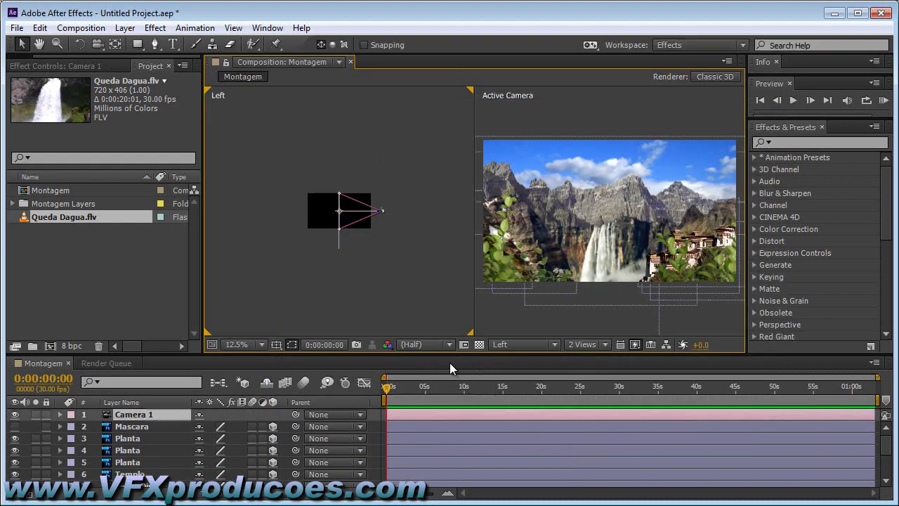
# Add a Null 1 layer and parent Camera 1 to it
pyautogui.click(125, 29)
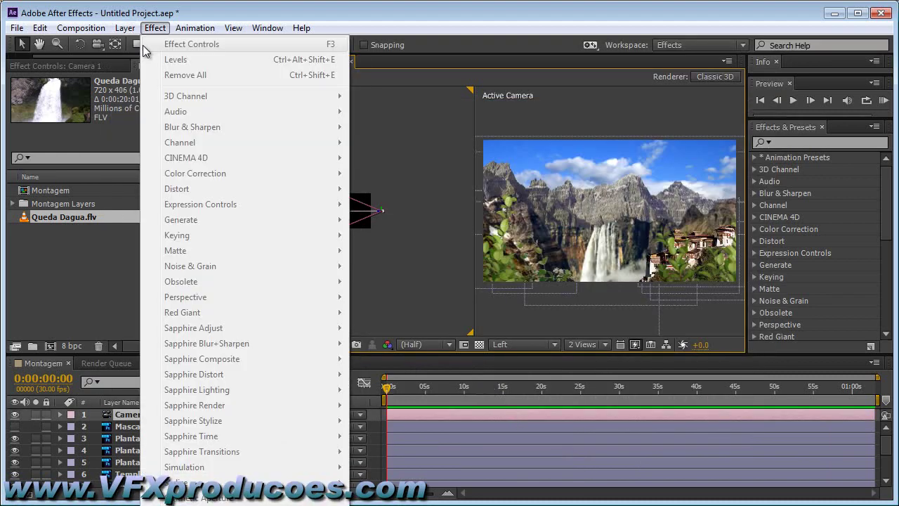
pyautogui.moveTo(143, 45)
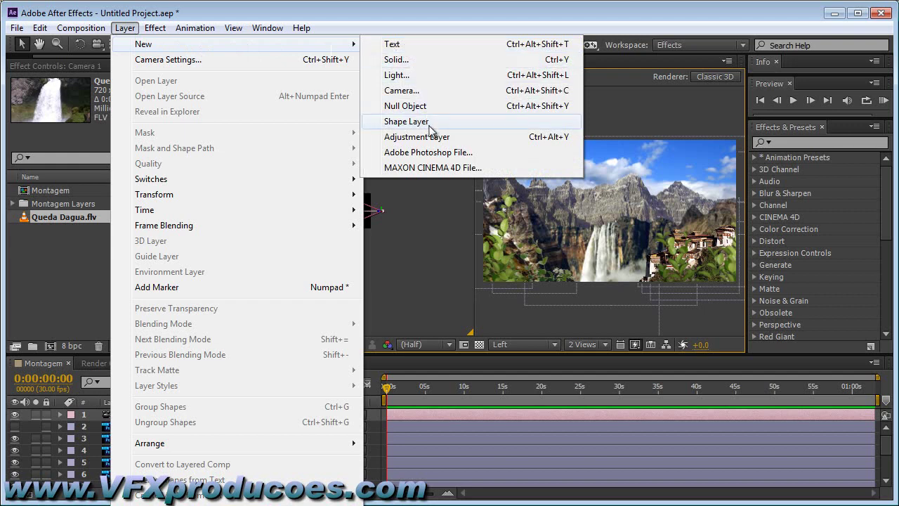
pyautogui.click(408, 106)
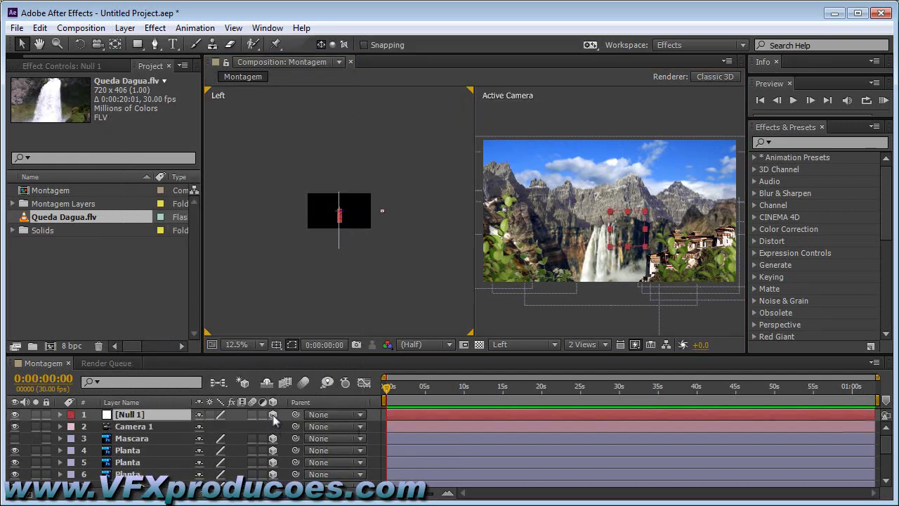
pyautogui.moveTo(295, 426); pyautogui.dragTo(140, 416)
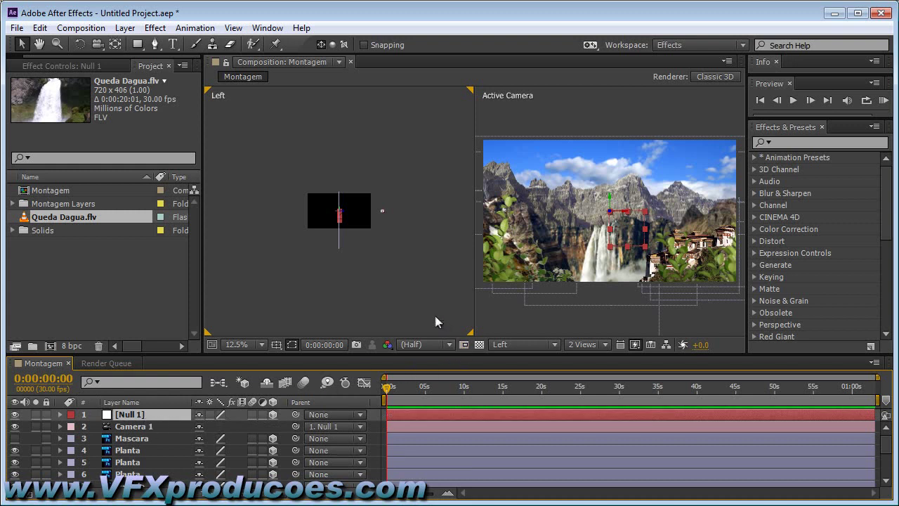
pyautogui.scroll(5, 398, 251)
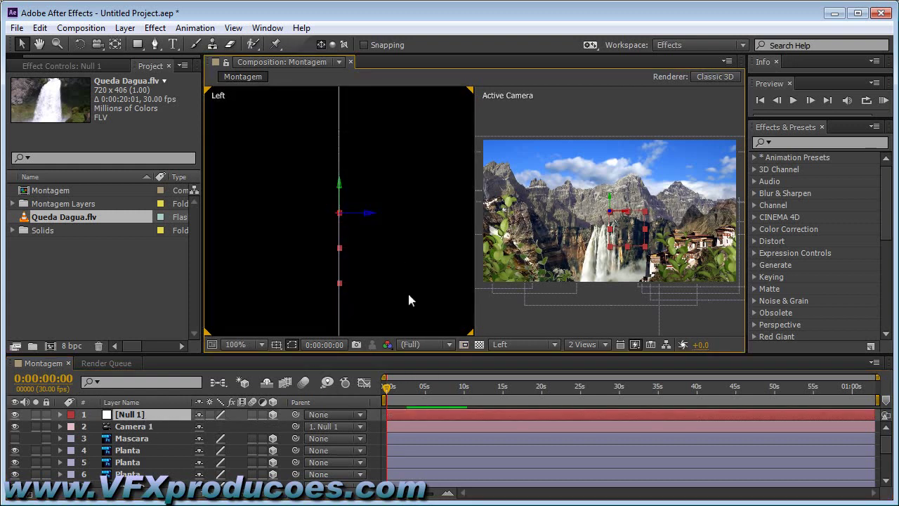
# Select the Céu sky layer and push it further back in depth in the Left view
pyautogui.scroll(-2, 408, 291)
pyautogui.scroll(-2, 412, 293)
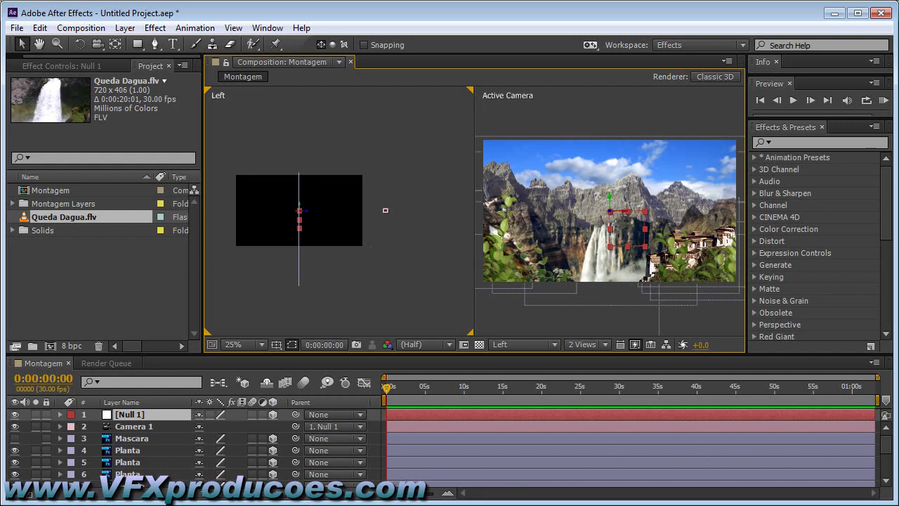
pyautogui.scroll(-3, 887, 447)
pyautogui.scroll(-2, 887, 447)
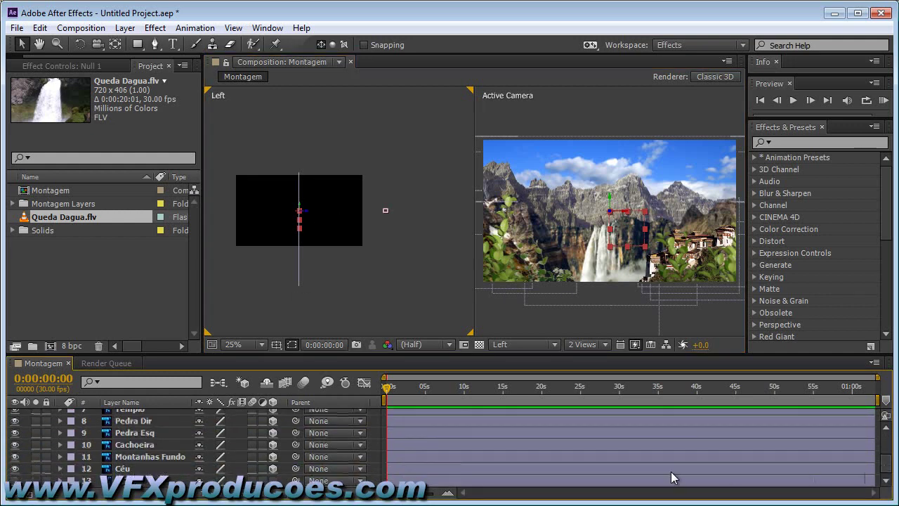
pyautogui.click(418, 470)
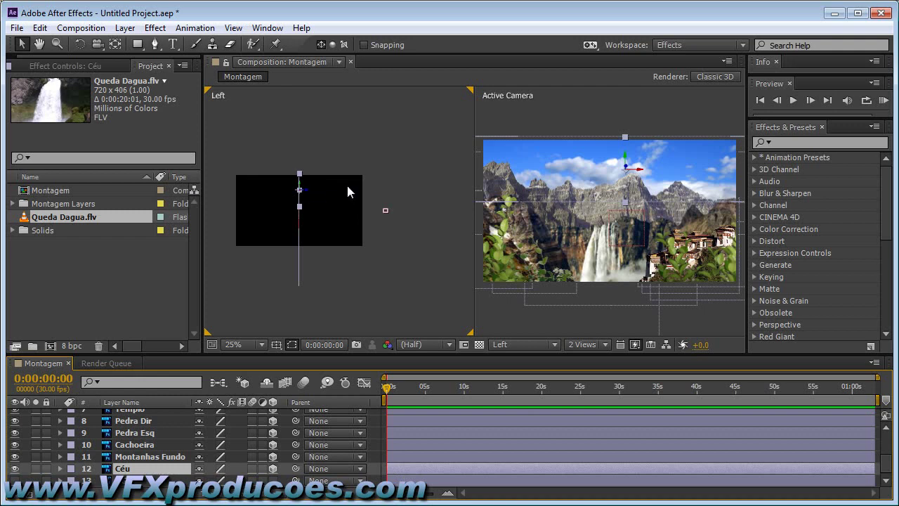
pyautogui.scroll(2, 343, 185)
pyautogui.scroll(-1, 333, 201)
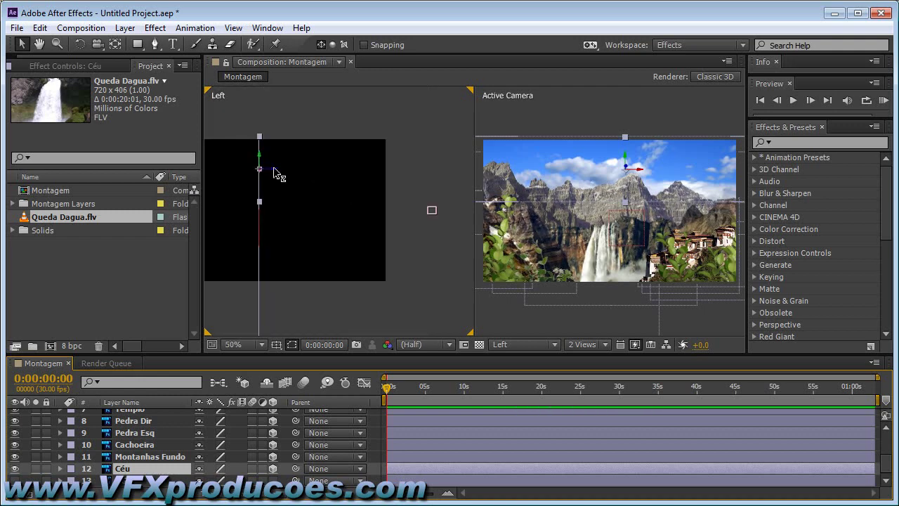
pyautogui.moveTo(342, 302); pyautogui.dragTo(364, 304)
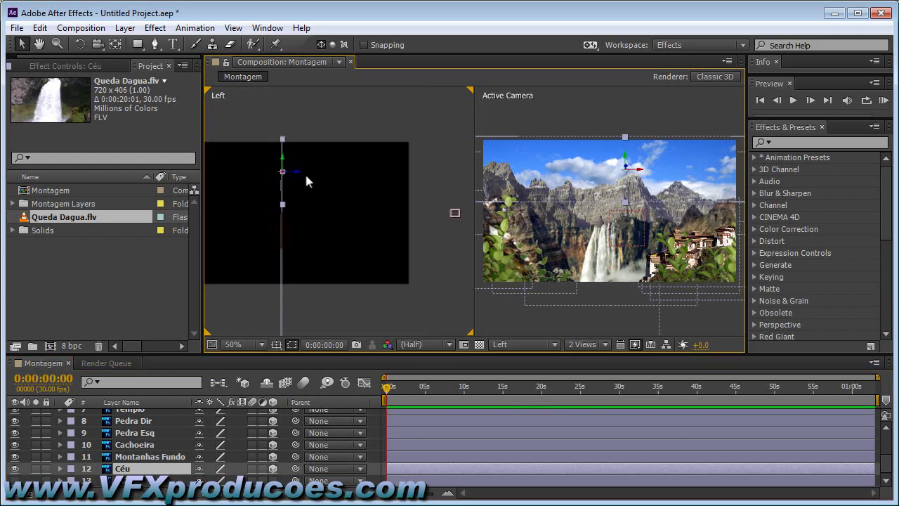
pyautogui.moveTo(298, 178); pyautogui.dragTo(241, 181)
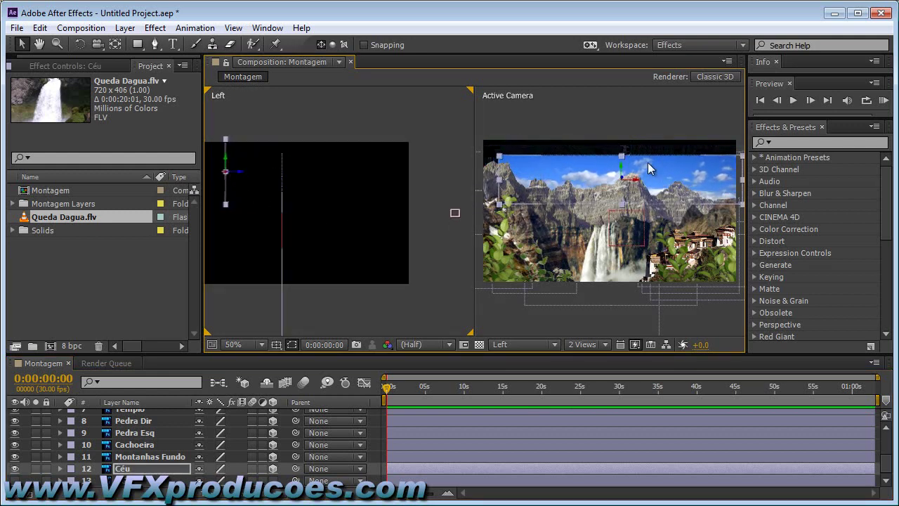
pyautogui.moveTo(616, 99); pyautogui.dragTo(615, 108)
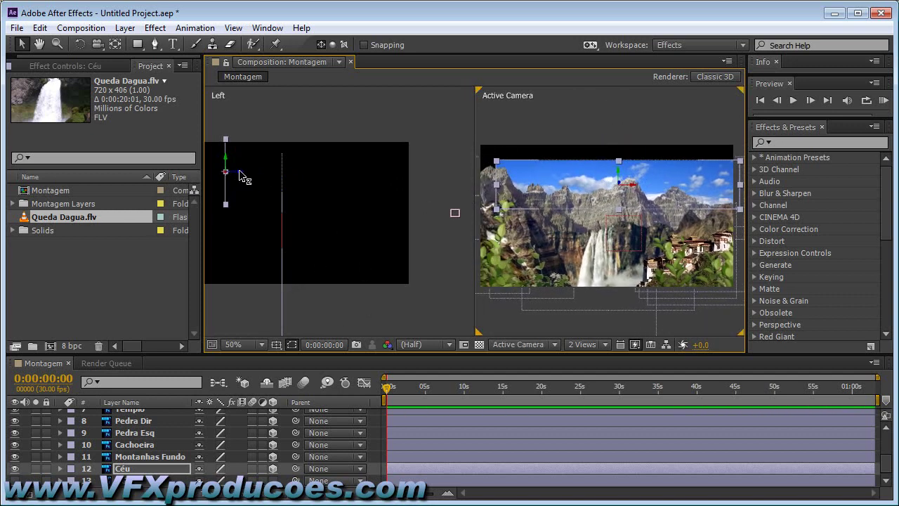
pyautogui.moveTo(240, 176); pyautogui.dragTo(215, 171)
pyautogui.moveTo(301, 115); pyautogui.dragTo(343, 114)
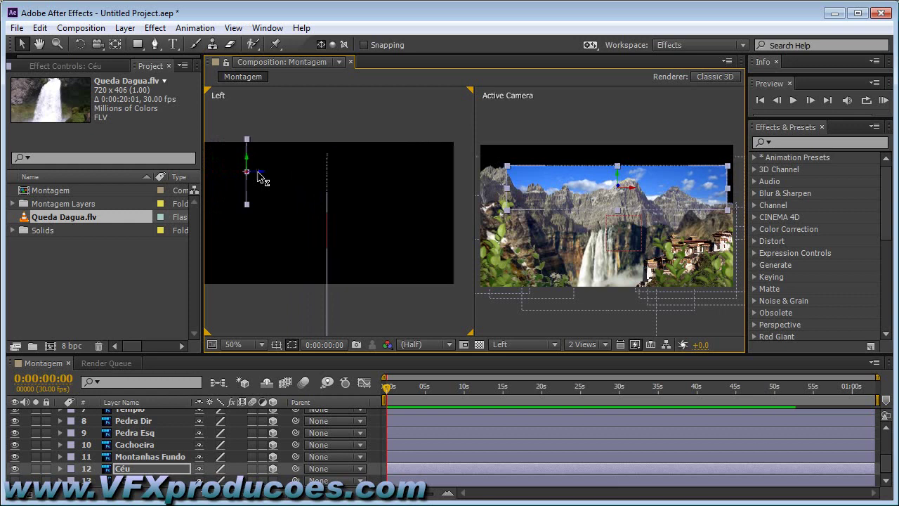
pyautogui.moveTo(258, 176); pyautogui.dragTo(253, 177)
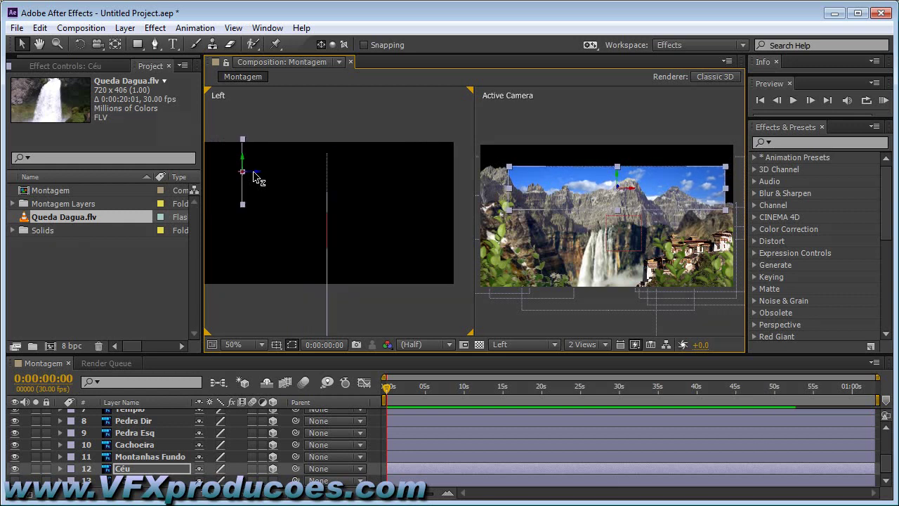
# Scale the Céu layer up to 150% and raise it slightly in the frame
pyautogui.click(120, 472)
pyautogui.press('s')
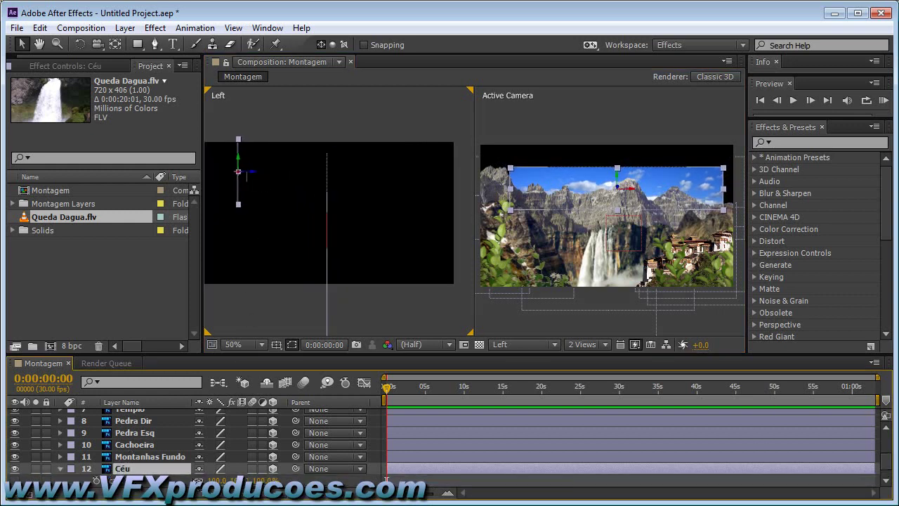
pyautogui.moveTo(214, 480); pyautogui.dragTo(243, 480)
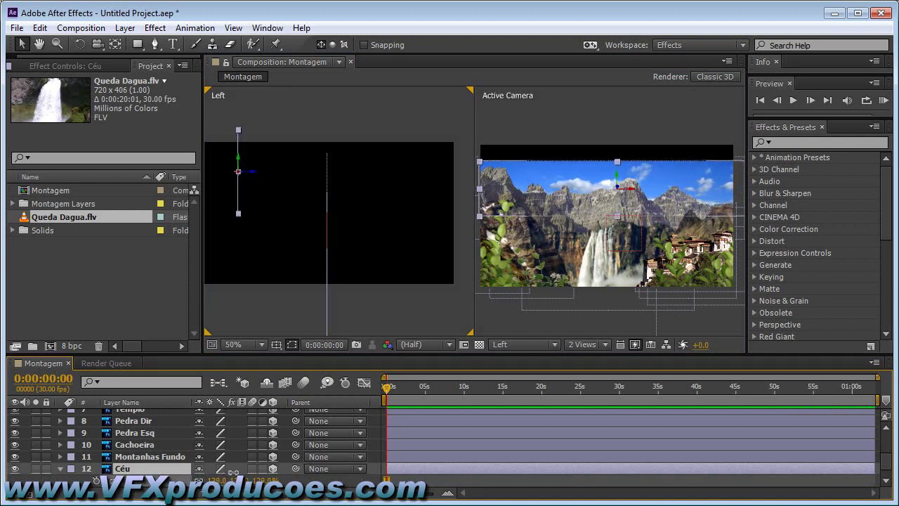
pyautogui.press('Return')
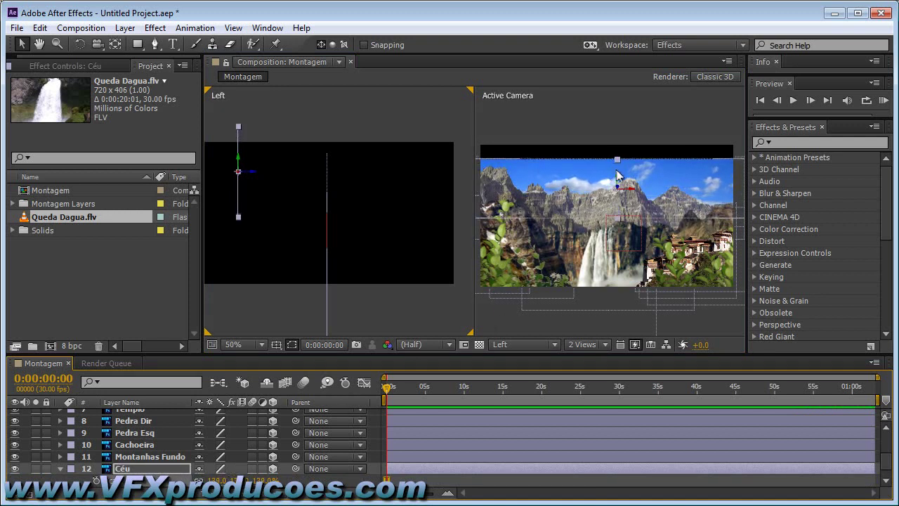
pyautogui.moveTo(620, 178); pyautogui.dragTo(616, 162)
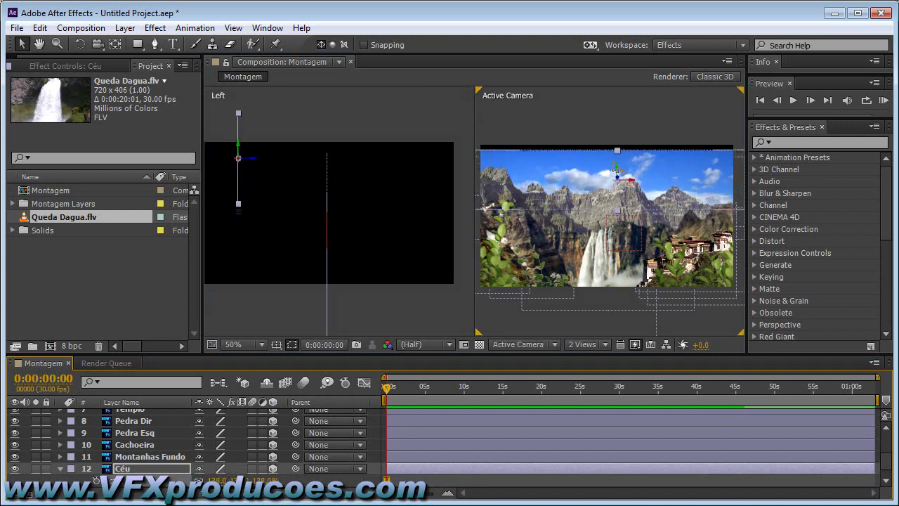
pyautogui.click(628, 113)
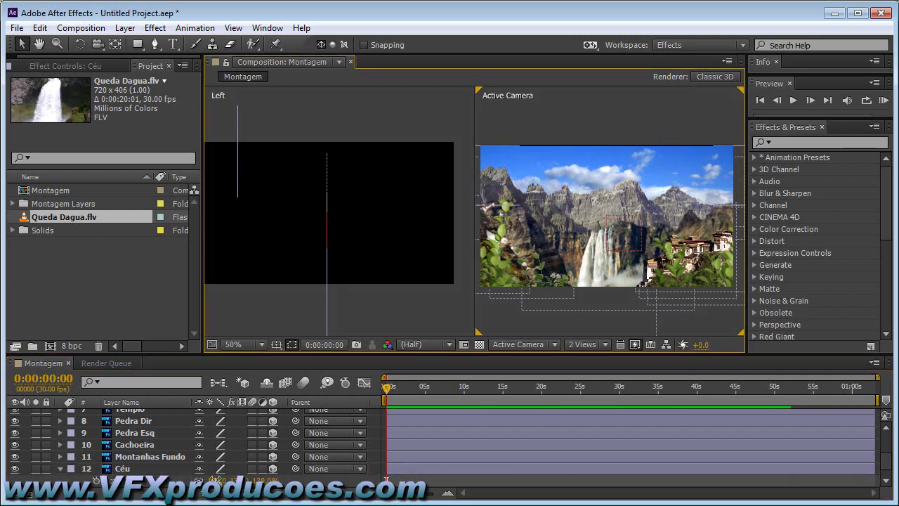
pyautogui.moveTo(211, 481); pyautogui.dragTo(220, 480)
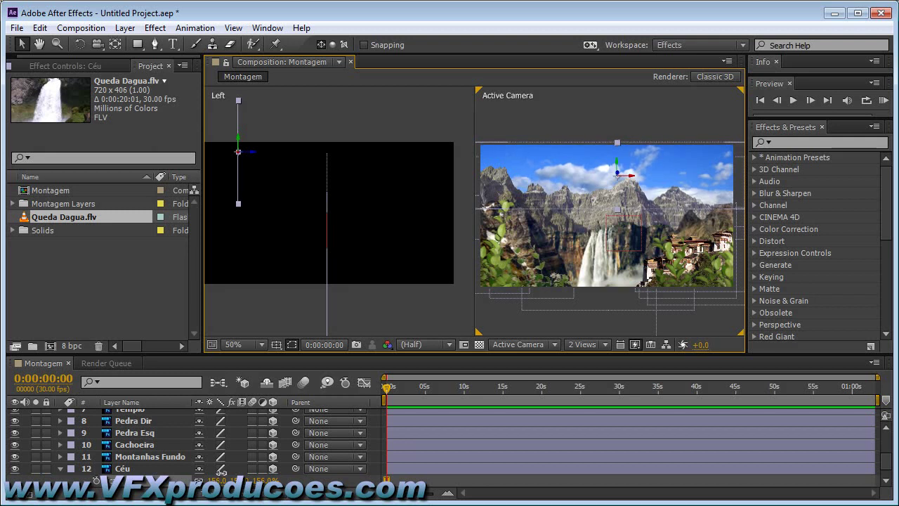
pyautogui.moveTo(221, 475); pyautogui.dragTo(261, 501)
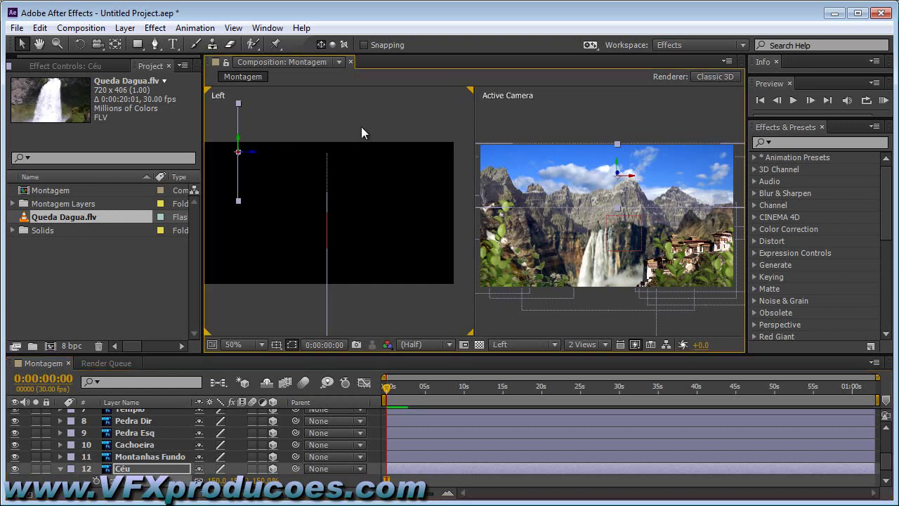
pyautogui.scroll(-1, 361, 127)
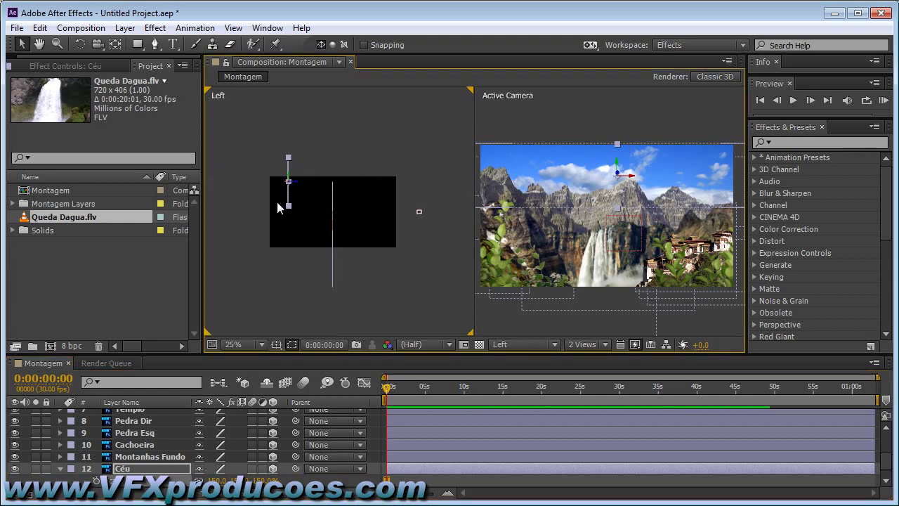
# Push Montanhas Fundo back along Z, scale it to 129% and nudge it right
pyautogui.click(149, 457)
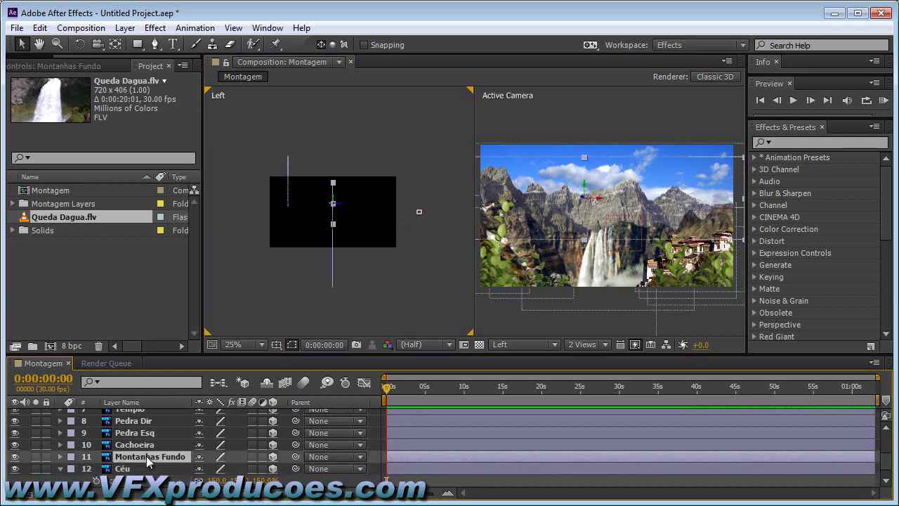
pyautogui.scroll(2, 395, 156)
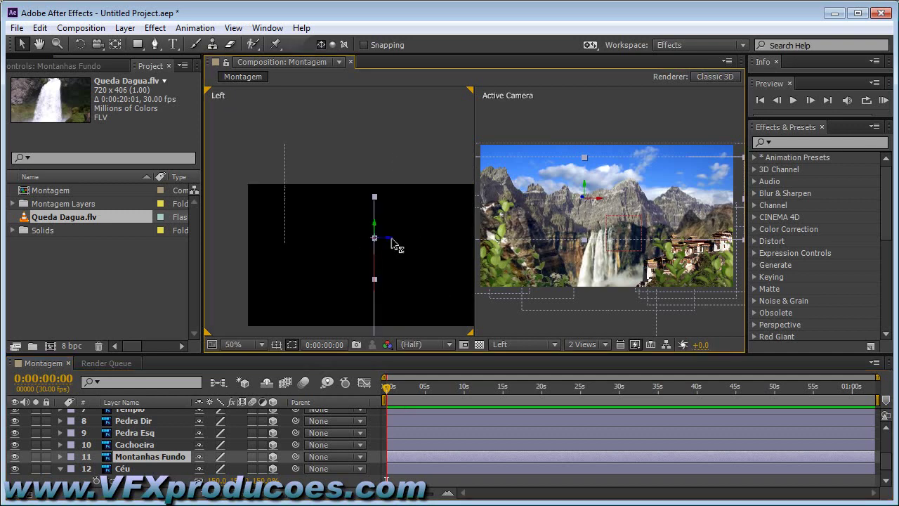
pyautogui.moveTo(392, 242); pyautogui.dragTo(327, 239)
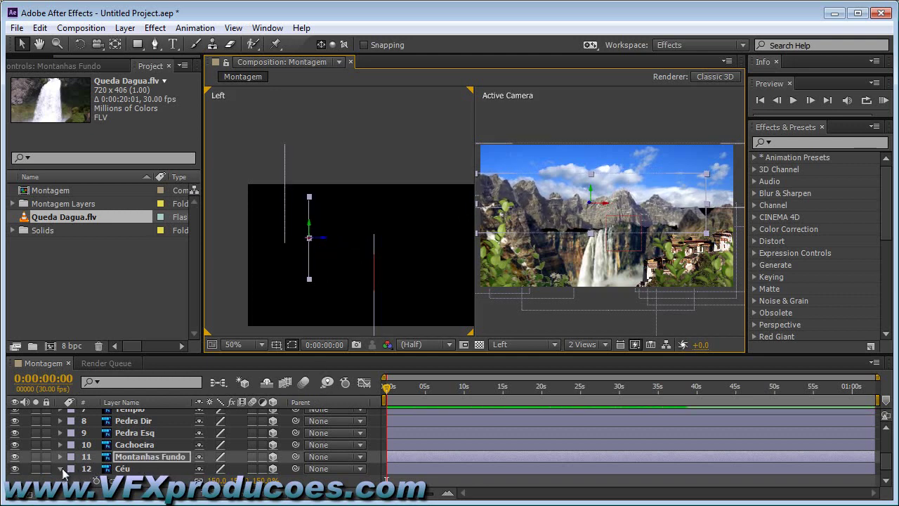
pyautogui.click(60, 469)
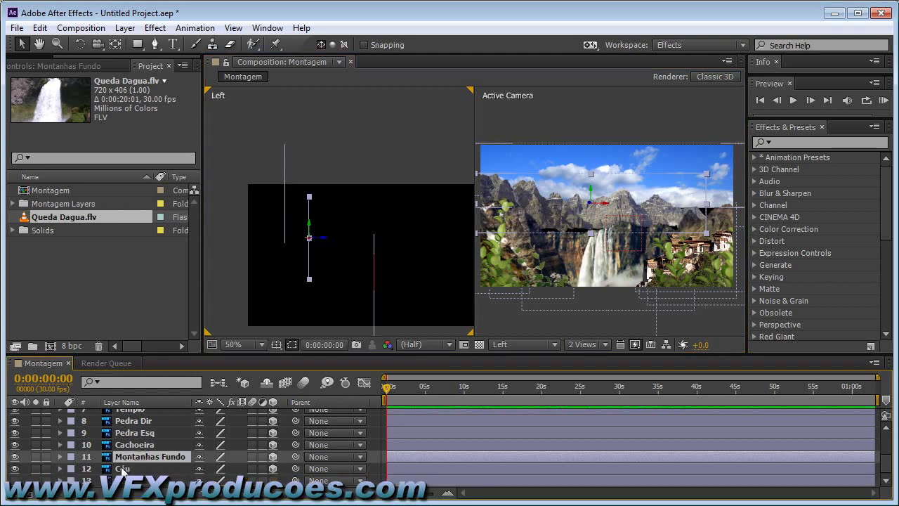
pyautogui.press('s')
pyautogui.moveTo(215, 467)
pyautogui.mouseDown()
pyautogui.moveTo(230, 455)
pyautogui.moveTo(222, 464)
pyautogui.mouseUp()
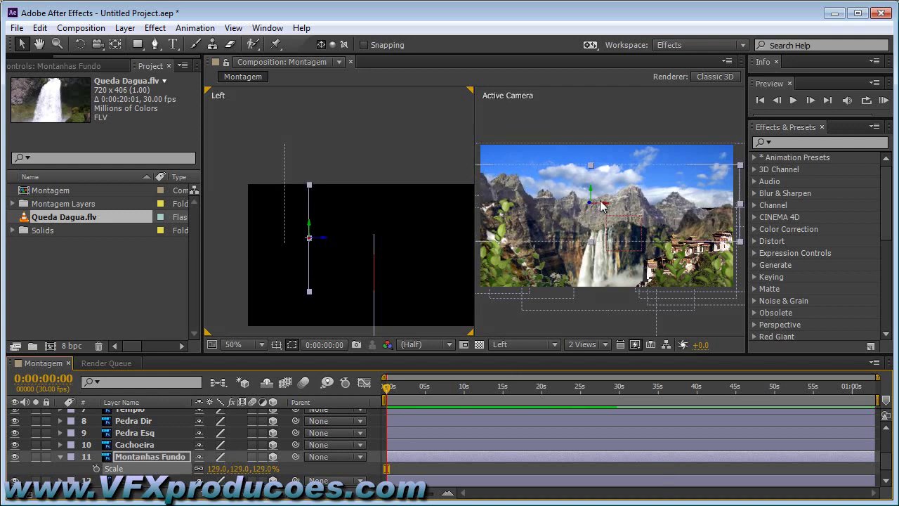
pyautogui.moveTo(601, 203); pyautogui.dragTo(618, 204)
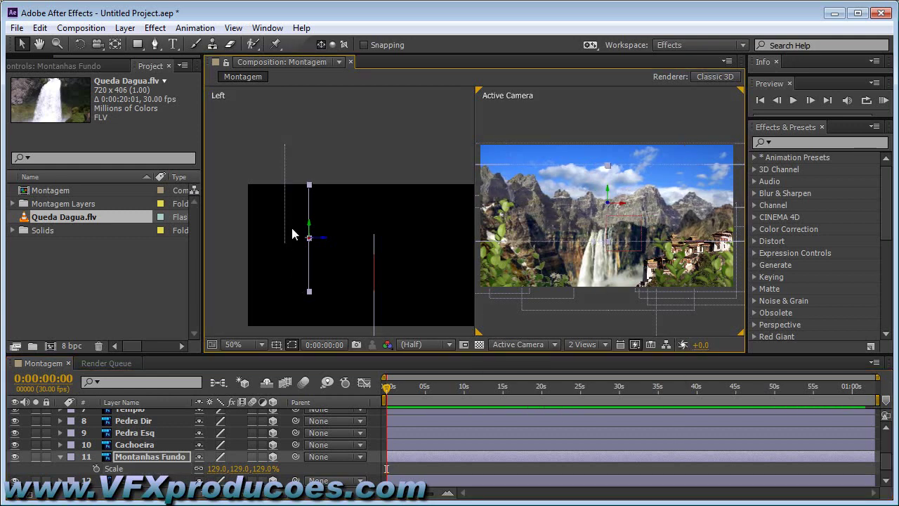
# Push the Cachoeira waterfall layer back in depth in the Left view
pyautogui.click(144, 446)
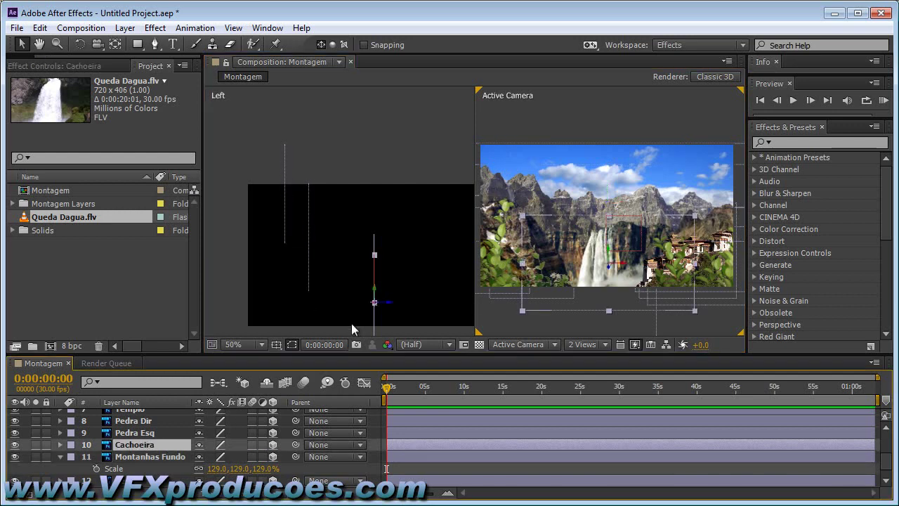
pyautogui.moveTo(391, 302); pyautogui.dragTo(338, 295)
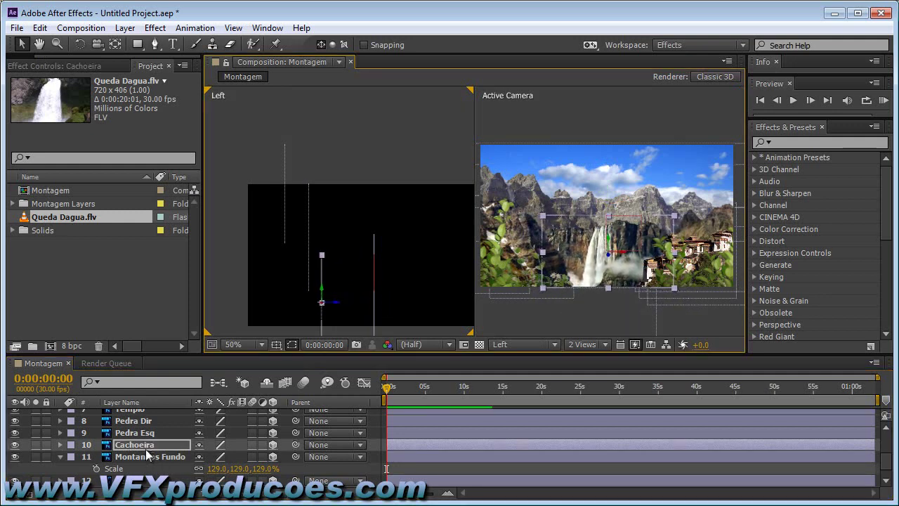
pyautogui.press('s')
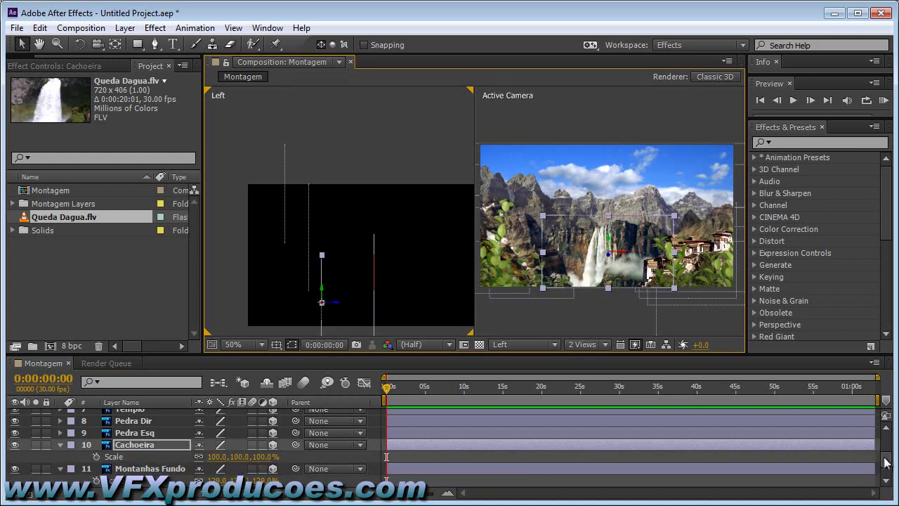
pyautogui.moveTo(889, 457); pyautogui.dragTo(888, 427)
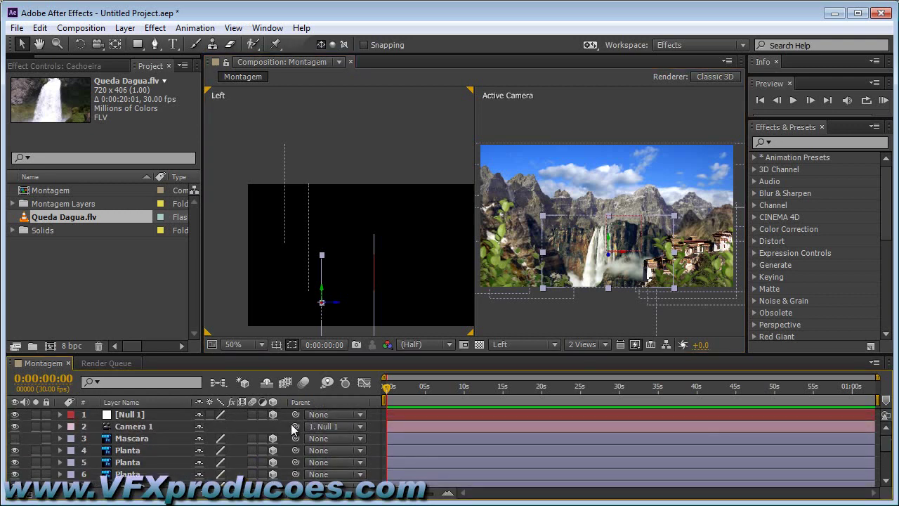
# Make Mascara visible and scale Mascara and Cachoeira together to 105%
pyautogui.click(14, 438)
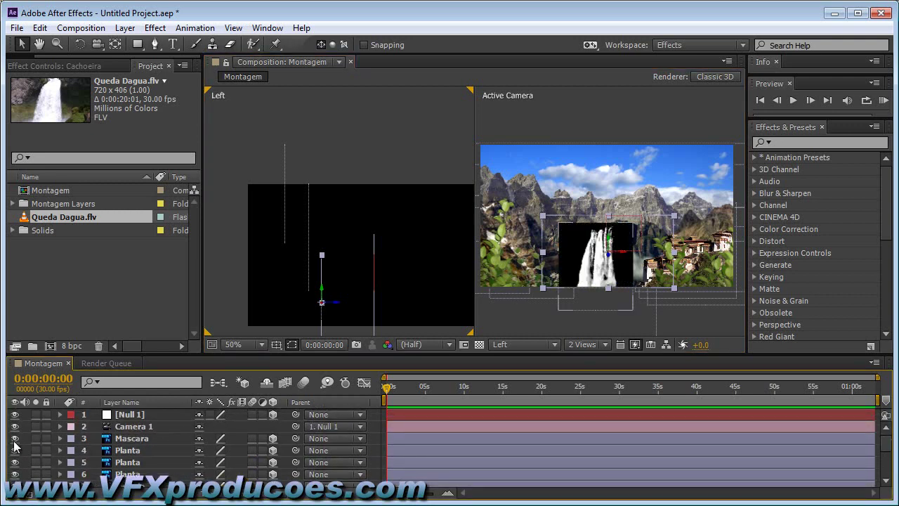
pyautogui.click(118, 439)
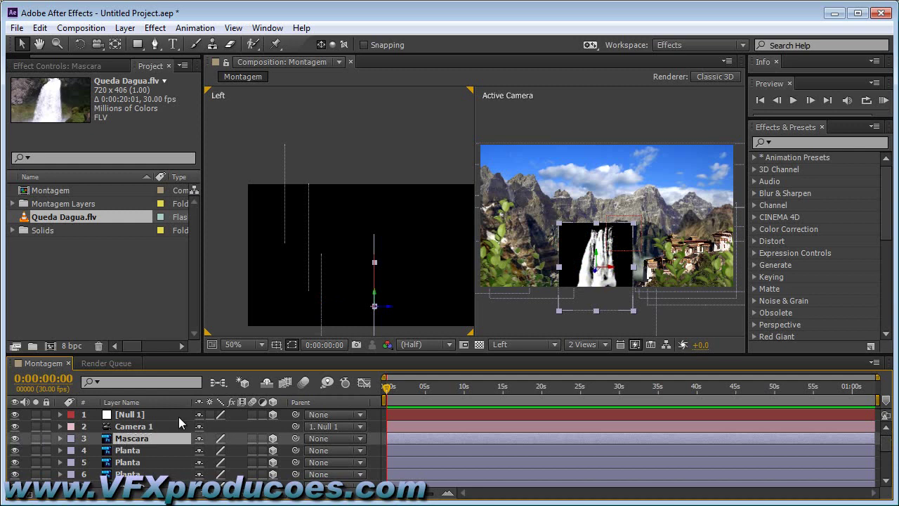
pyautogui.moveTo(208, 352); pyautogui.dragTo(207, 298)
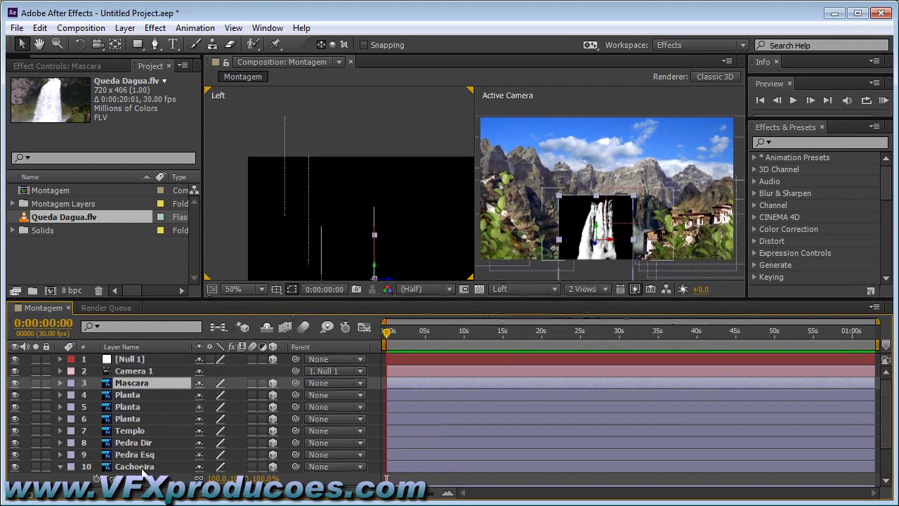
pyautogui.keyDown('ctrl'); pyautogui.click(133, 467); pyautogui.keyUp('ctrl')
pyautogui.press('s')
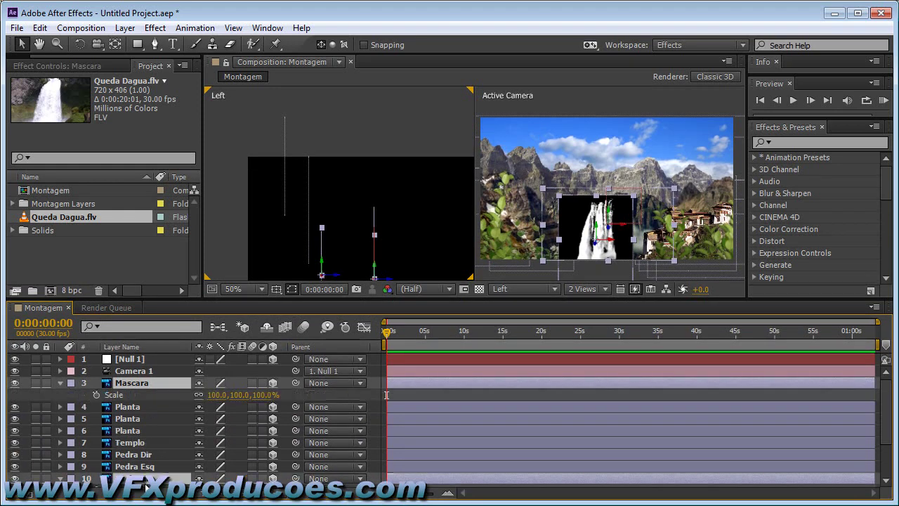
pyautogui.scroll(-1, 189, 425)
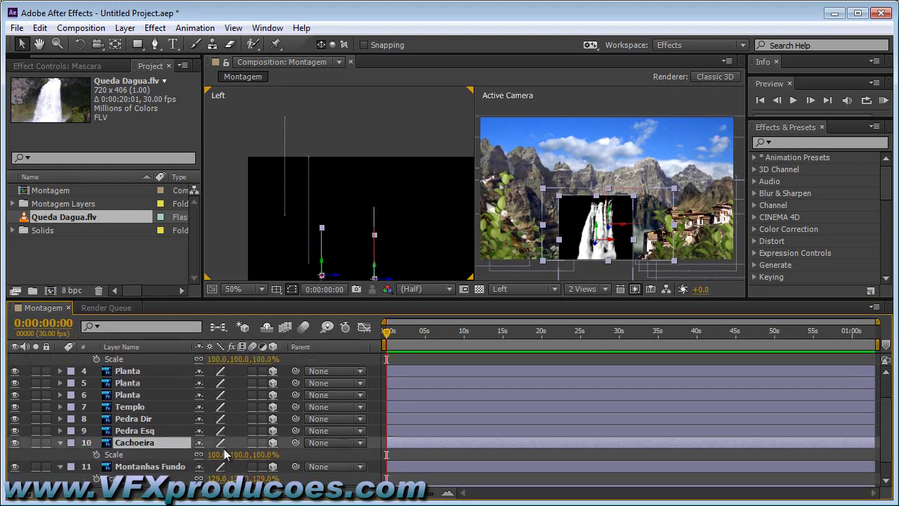
pyautogui.moveTo(219, 462); pyautogui.dragTo(210, 454)
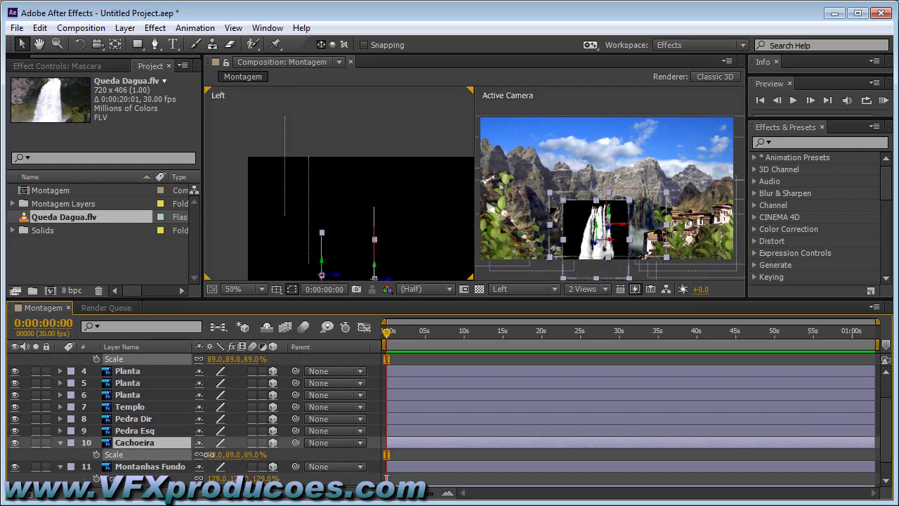
pyautogui.moveTo(210, 454); pyautogui.dragTo(218, 451)
pyautogui.press('Return')
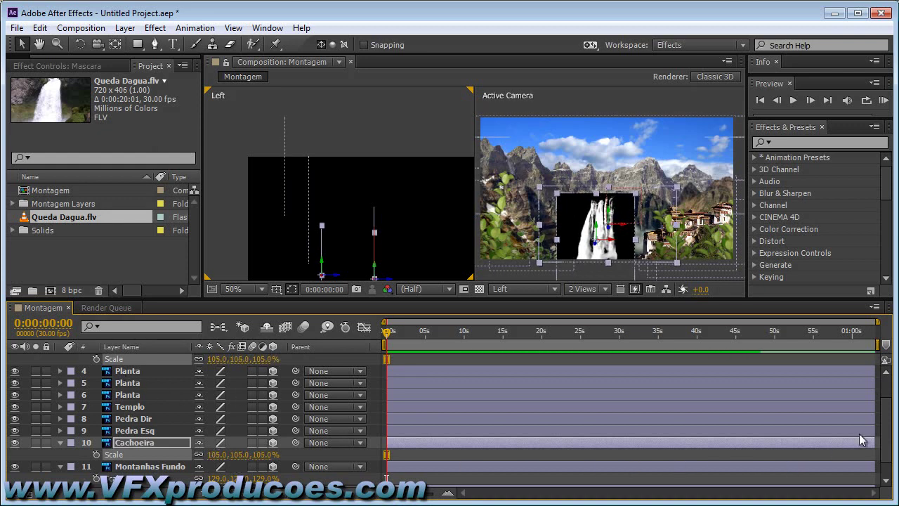
pyautogui.scroll(2, 807, 422)
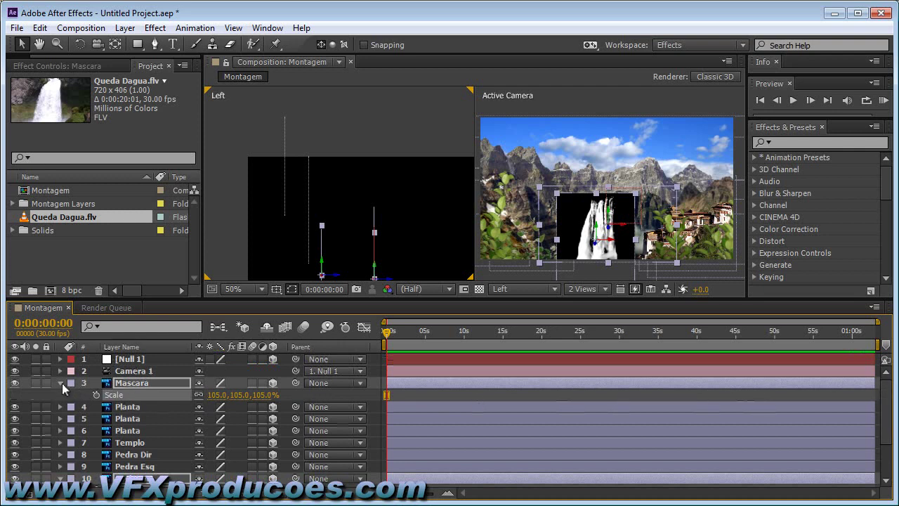
# Hide the Mascara layer, keep Cachoeira visible, and select the Pedra Esq layer
pyautogui.click(60, 383)
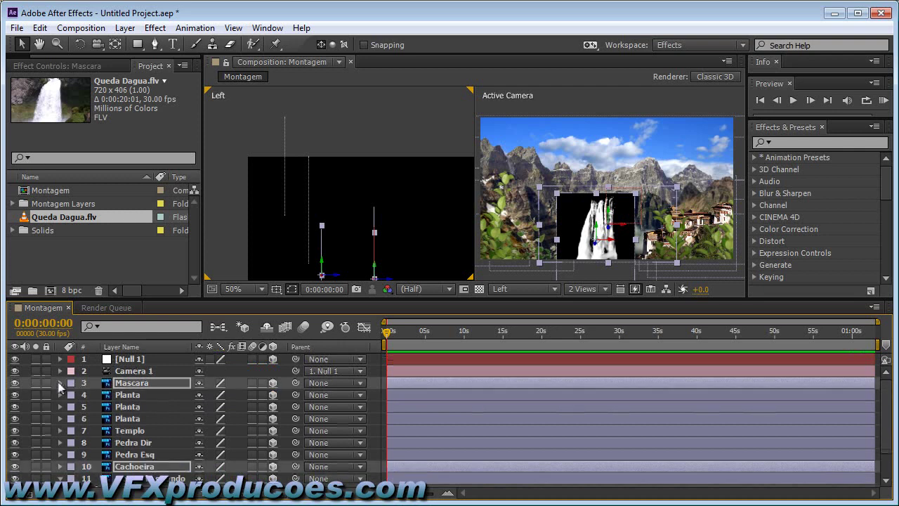
pyautogui.click(14, 383)
pyautogui.press('F2')
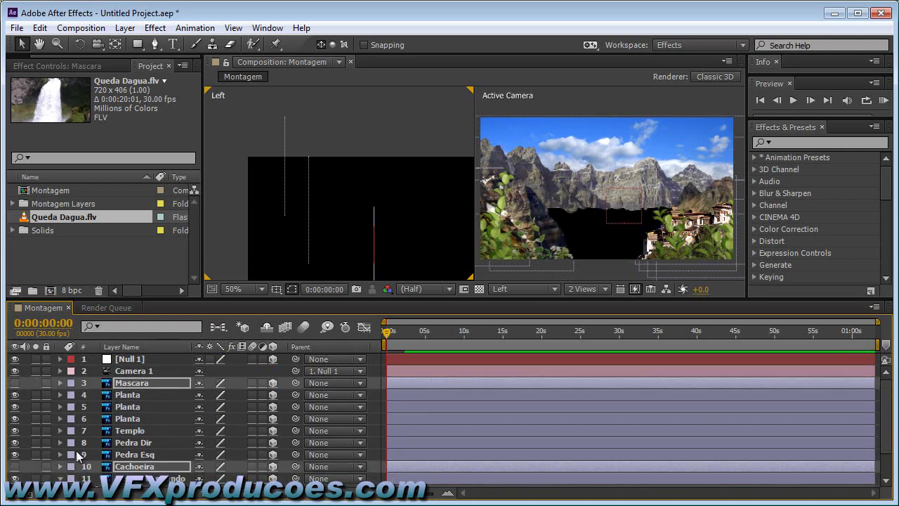
pyautogui.click(130, 457)
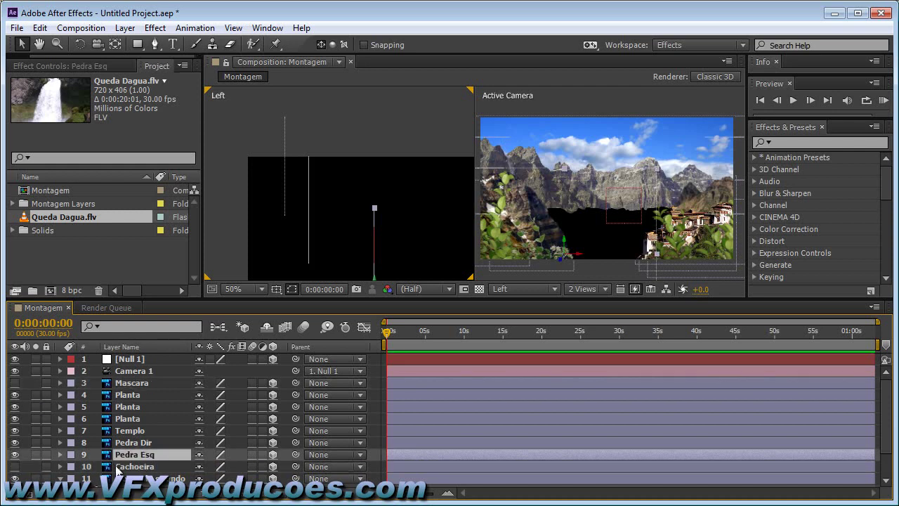
pyautogui.click(15, 466)
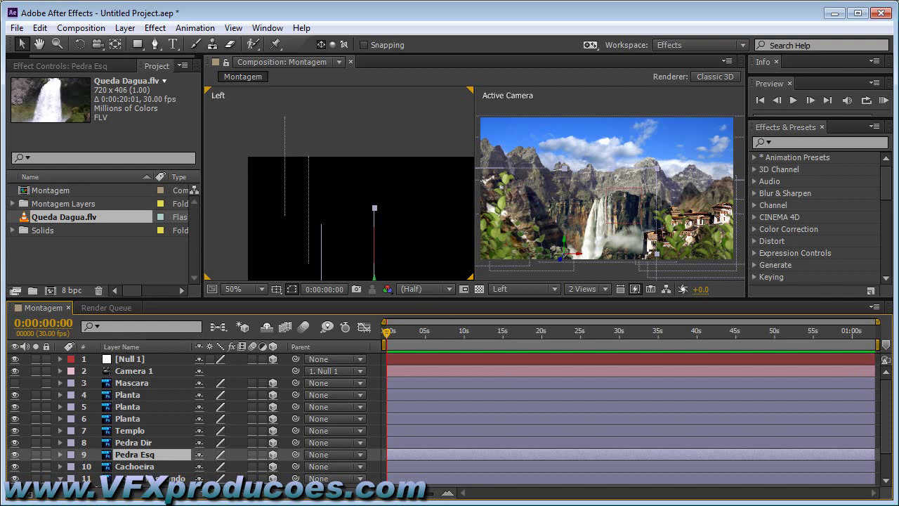
pyautogui.click(144, 467)
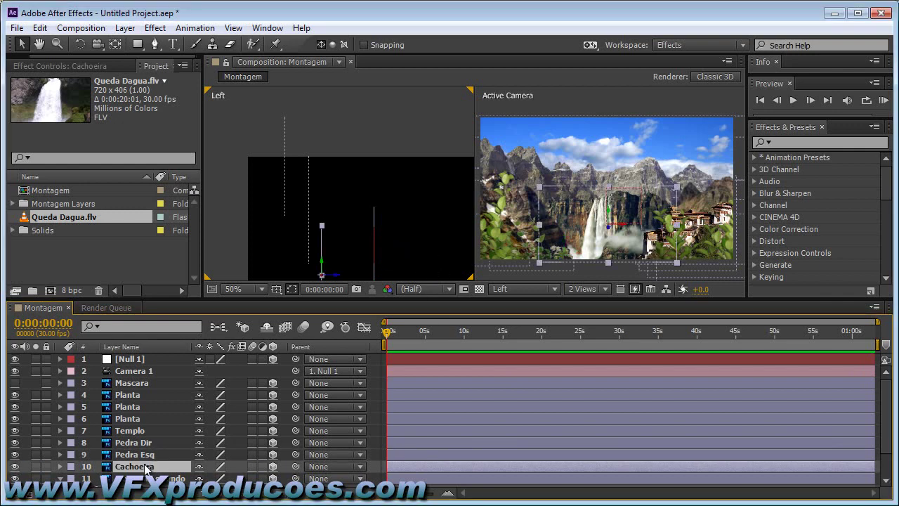
pyautogui.click(146, 456)
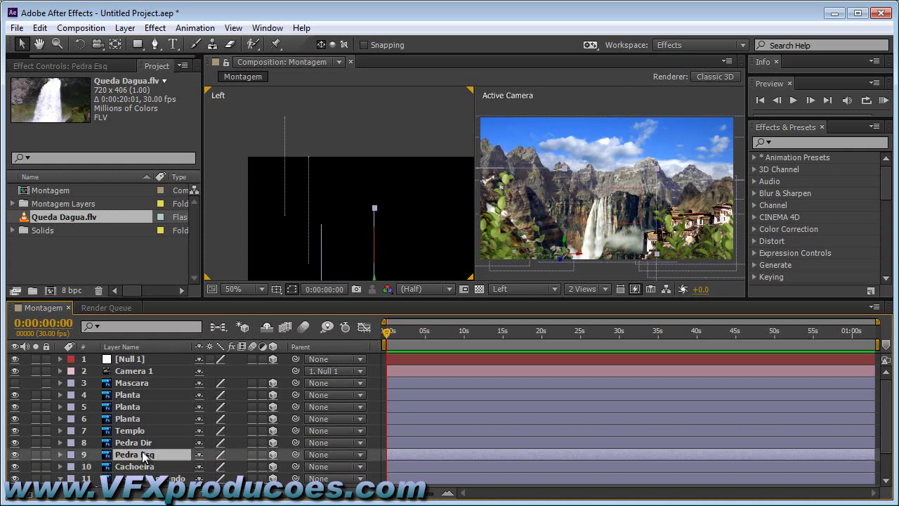
# Push the Pedra Dir and Pedra Esq rock layers further back in depth
pyautogui.keyDown('ctrl'); pyautogui.click(144, 444); pyautogui.keyUp('ctrl')
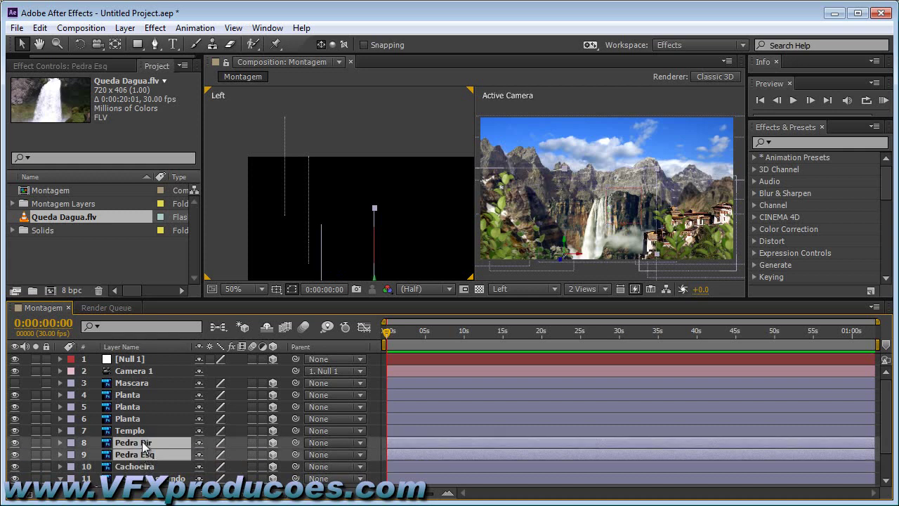
pyautogui.scroll(-3, 414, 130)
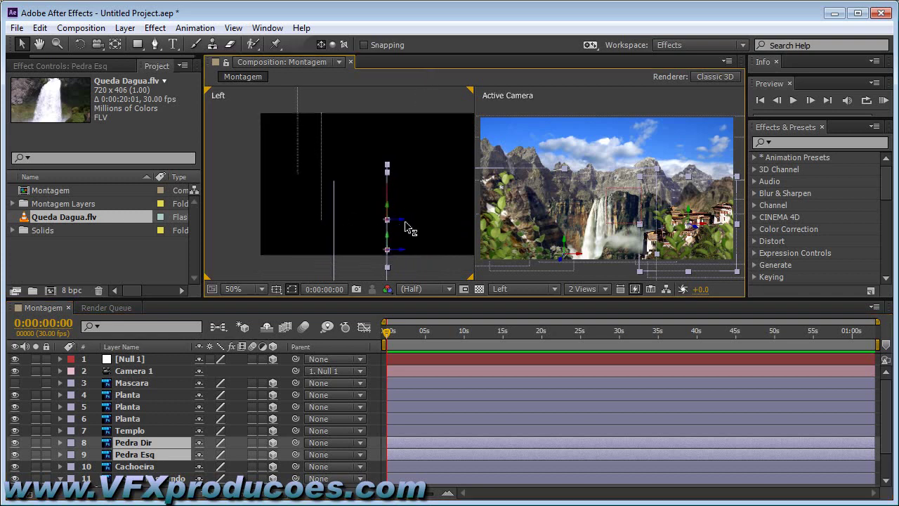
pyautogui.moveTo(404, 225); pyautogui.dragTo(373, 224)
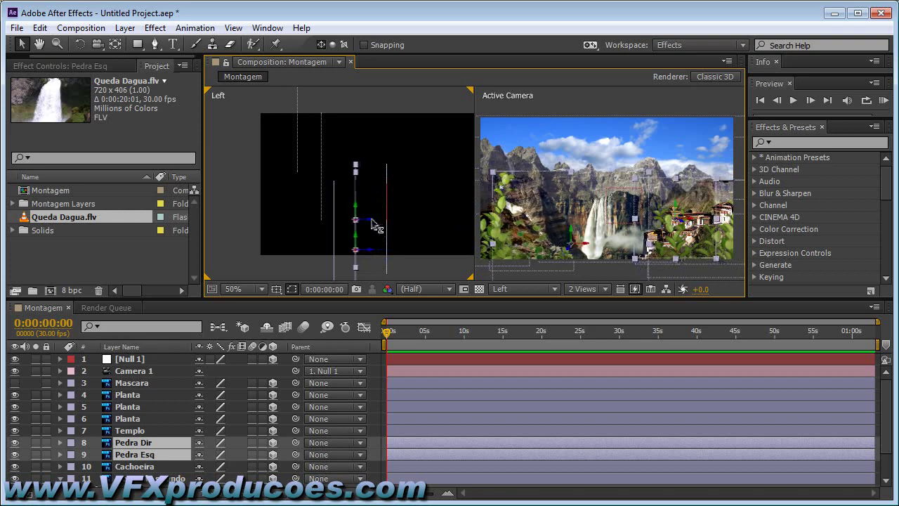
pyautogui.moveTo(372, 223); pyautogui.dragTo(373, 224)
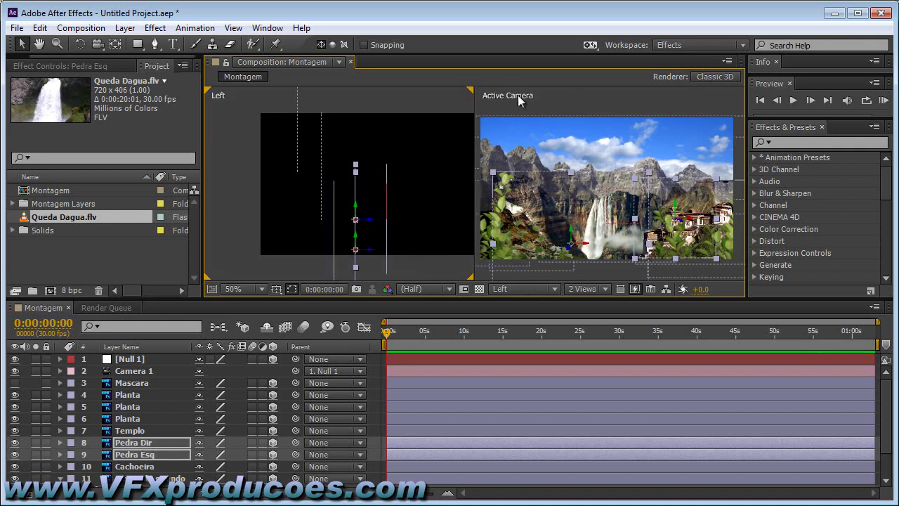
# In the camera view, move Pedra Esq left and Pedra Dir right
pyautogui.click(575, 98)
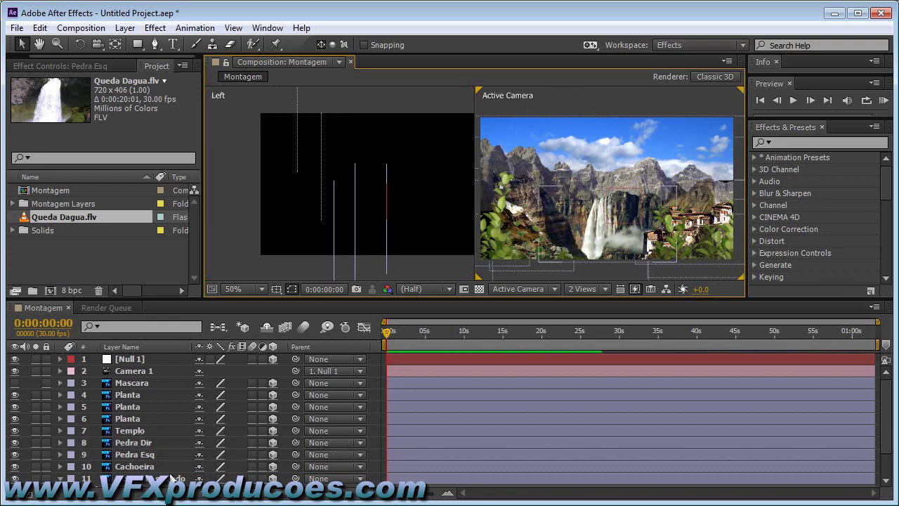
pyautogui.click(150, 454)
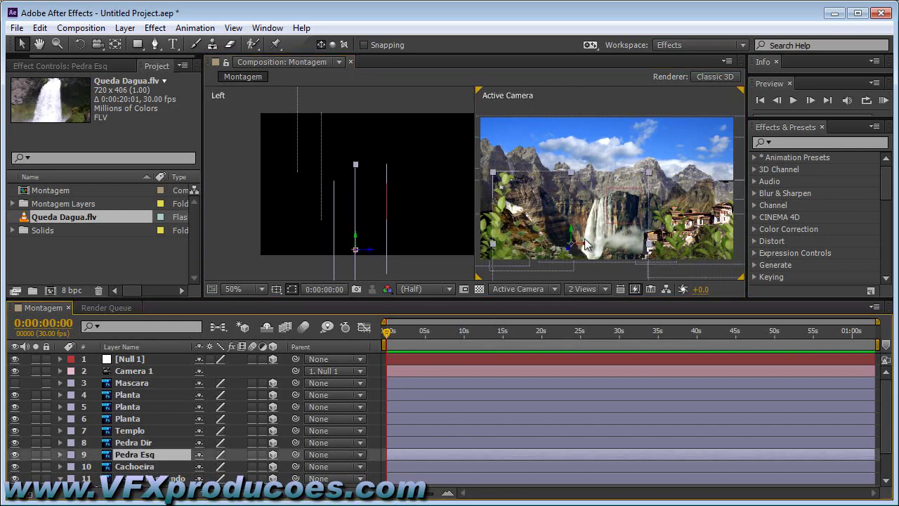
pyautogui.moveTo(587, 250); pyautogui.dragTo(573, 251)
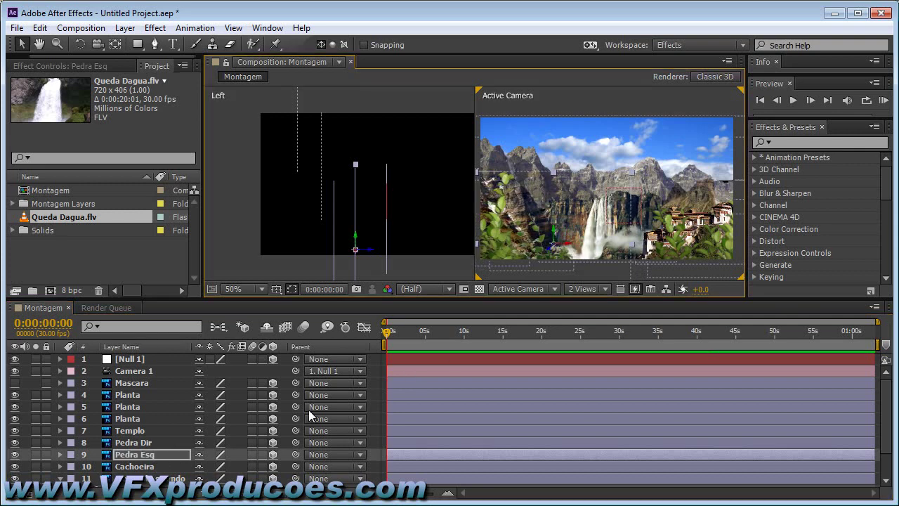
pyautogui.click(156, 442)
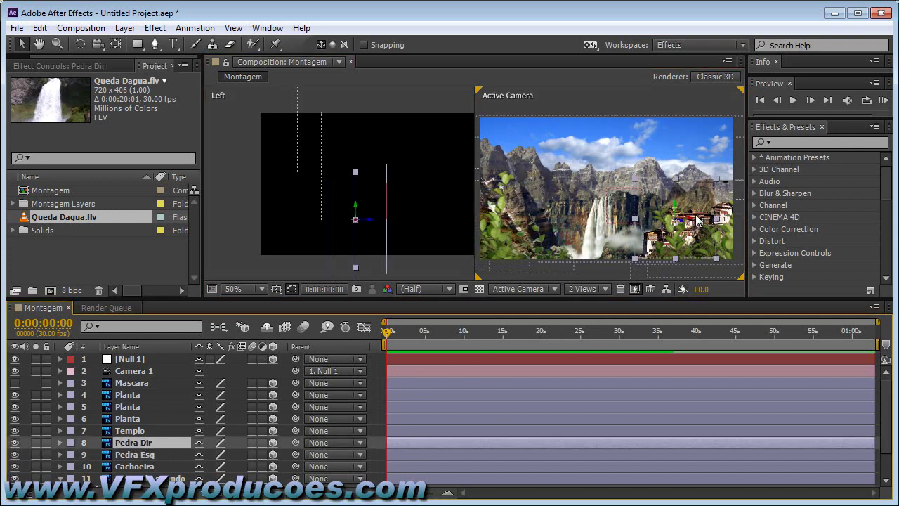
pyautogui.moveTo(691, 222); pyautogui.dragTo(710, 219)
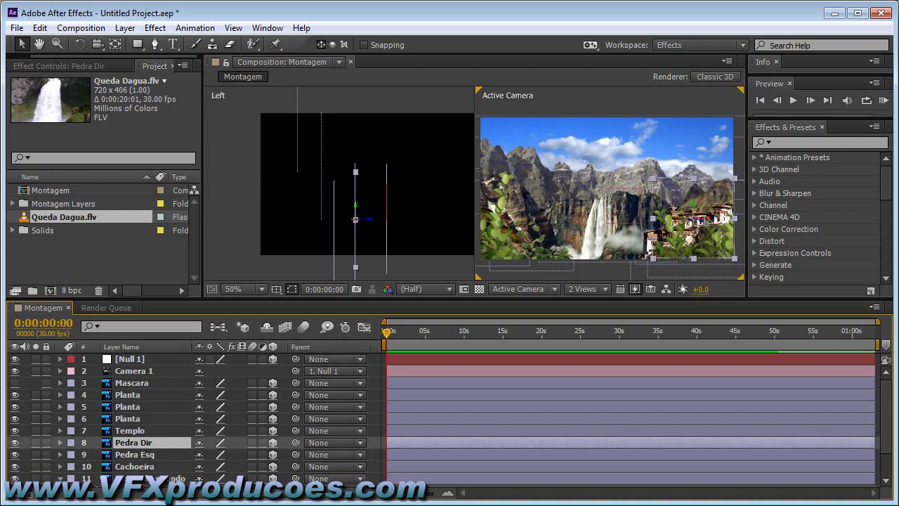
pyautogui.press('Return')
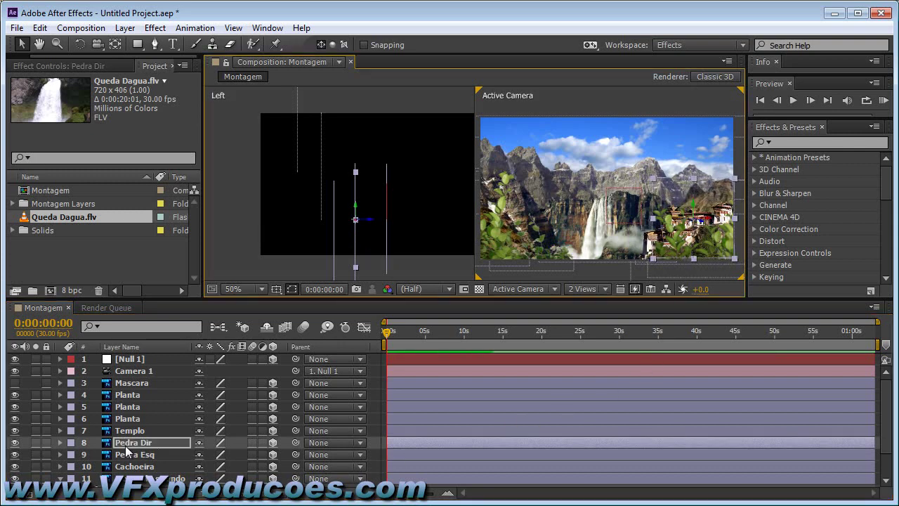
# Scale both rock layers to 109%
pyautogui.keyDown('ctrl'); pyautogui.click(128, 454); pyautogui.keyUp('ctrl')
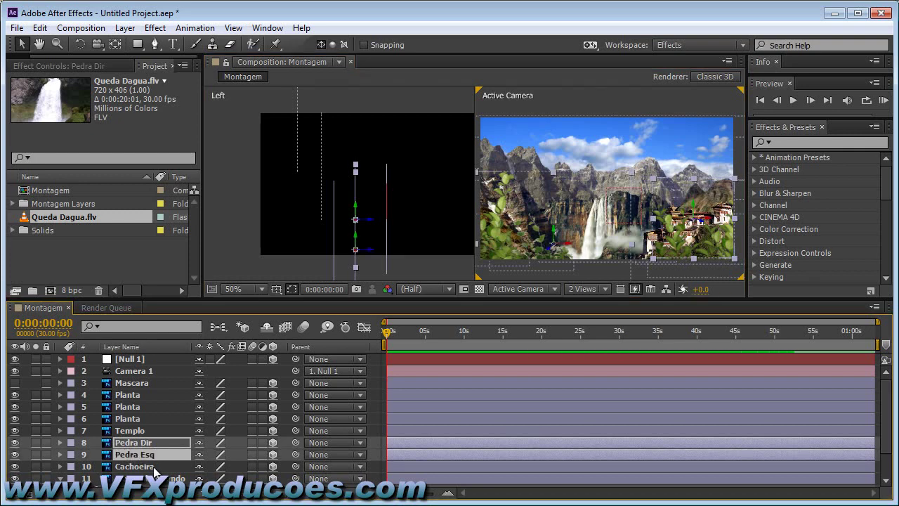
pyautogui.press('s')
pyautogui.moveTo(218, 456); pyautogui.dragTo(222, 454)
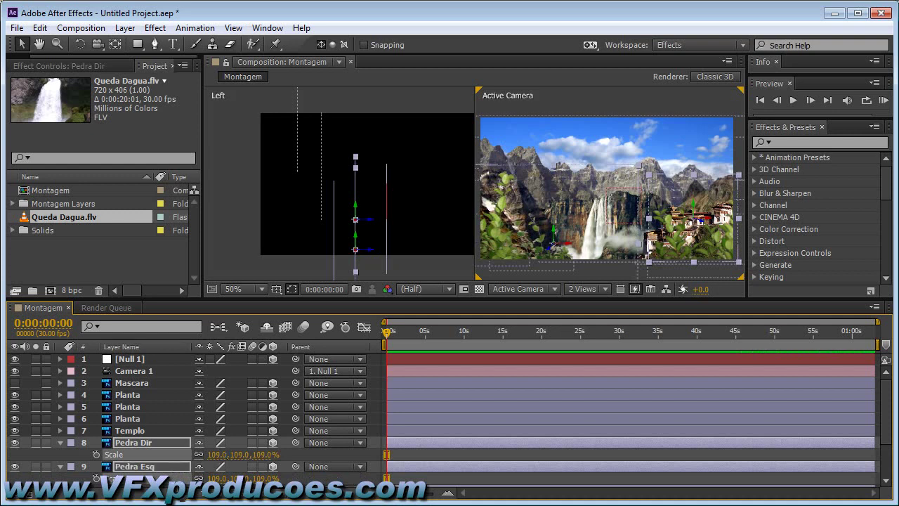
# Shift the Templo layer in depth and to the right, and scale it to 115%
pyautogui.click(430, 263)
pyautogui.click(123, 430)
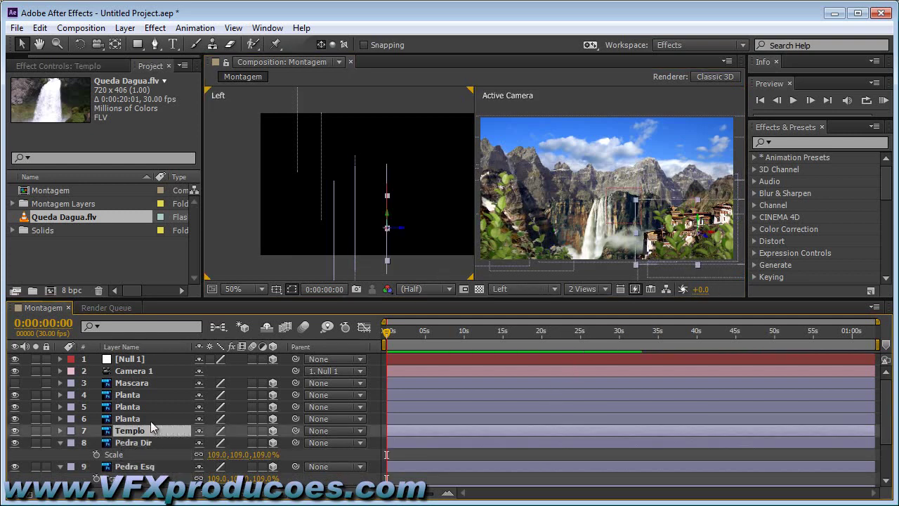
pyautogui.moveTo(402, 231); pyautogui.dragTo(389, 233)
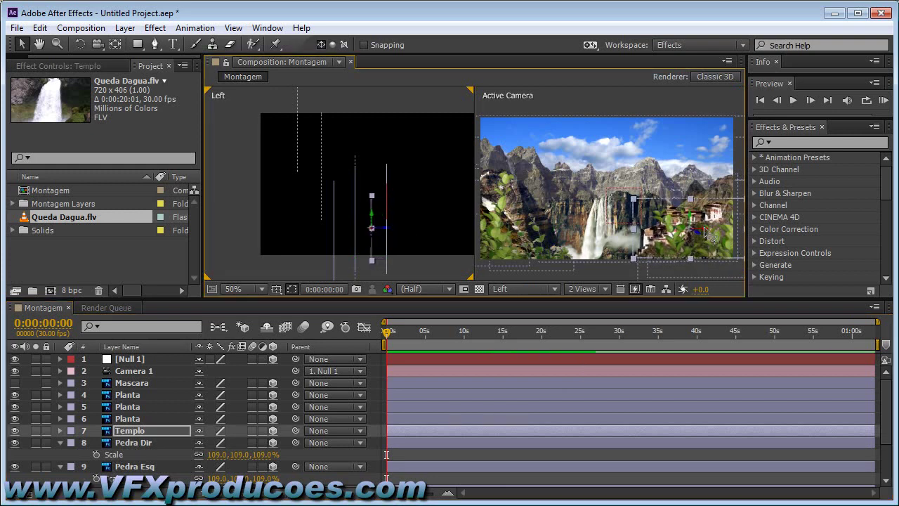
pyautogui.moveTo(706, 234); pyautogui.dragTo(723, 235)
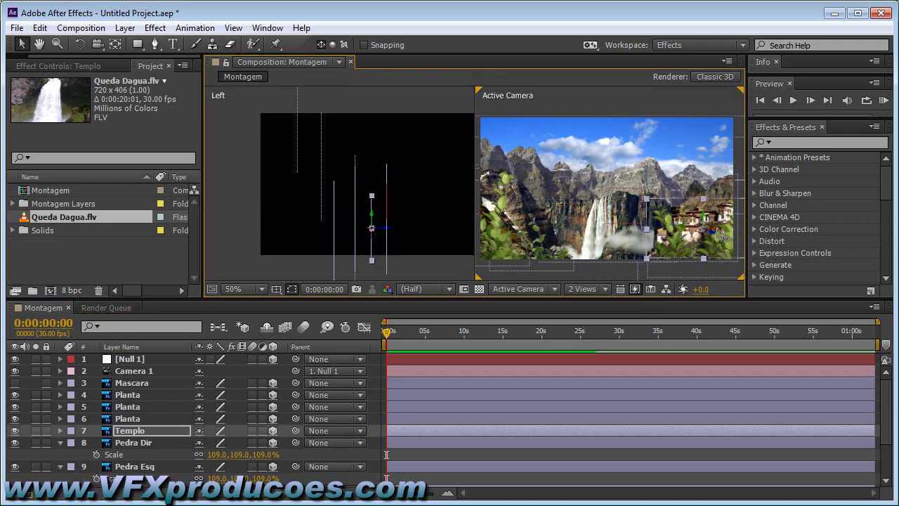
pyautogui.press('s')
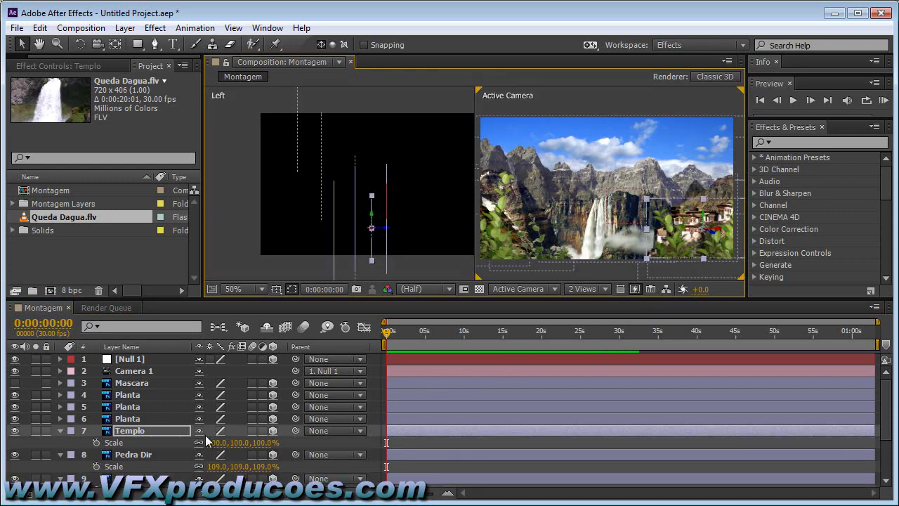
pyautogui.moveTo(211, 443); pyautogui.dragTo(222, 442)
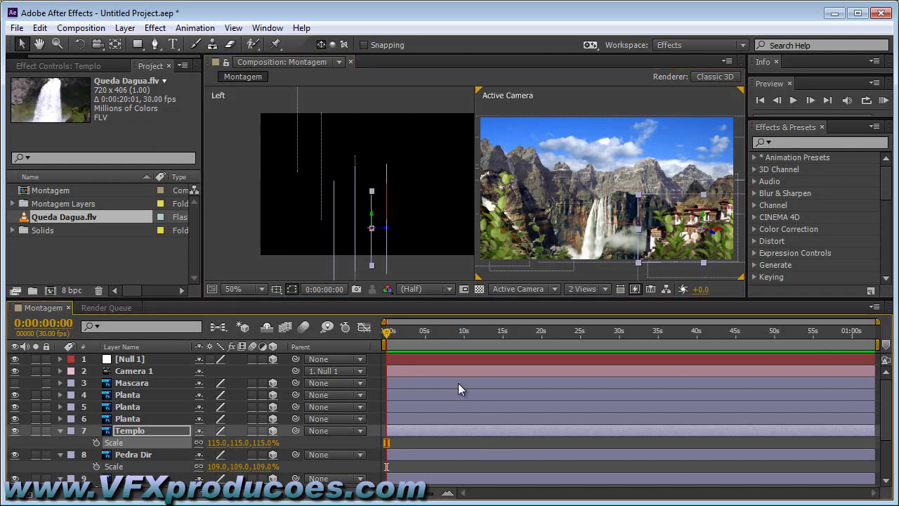
# Zoom the side view to 25% and select the three Planta plant layers
pyautogui.click(241, 231)
pyautogui.scroll(-2, 241, 231)
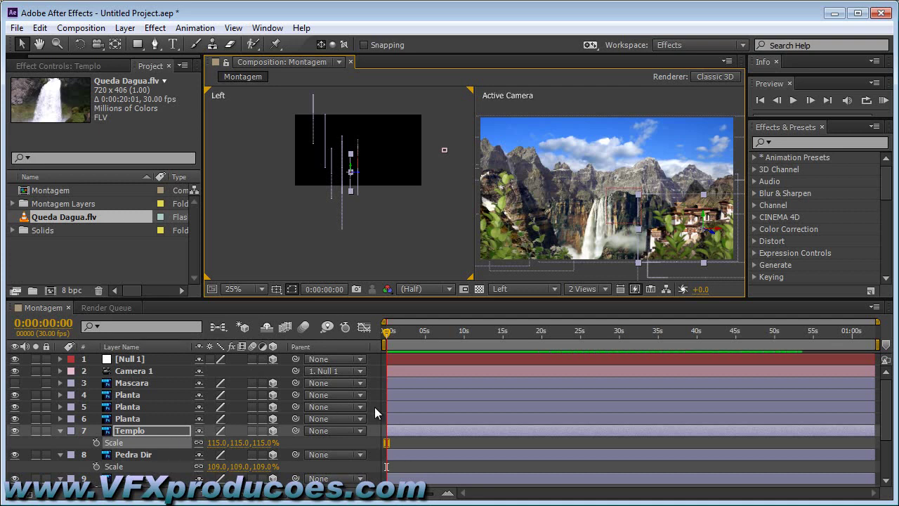
pyautogui.scroll(-3, 893, 417)
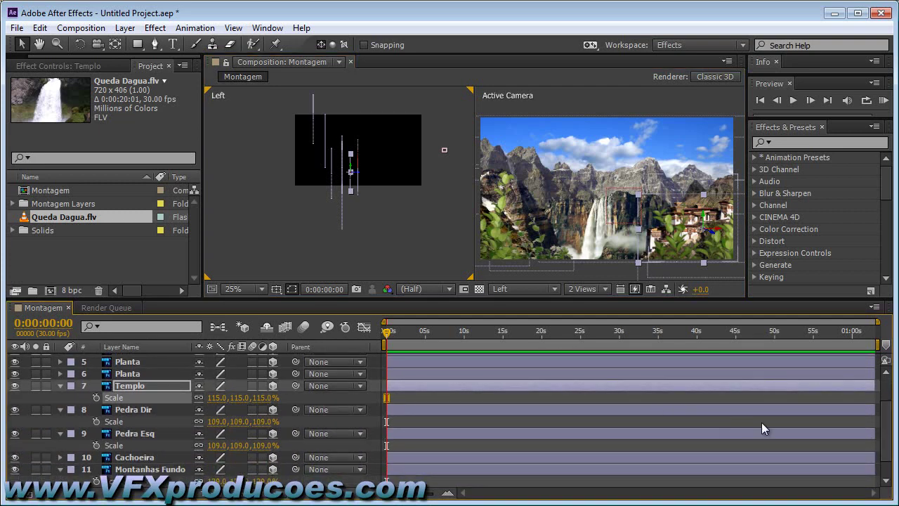
pyautogui.moveTo(886, 406); pyautogui.dragTo(884, 403)
pyautogui.scroll(3, 885, 404)
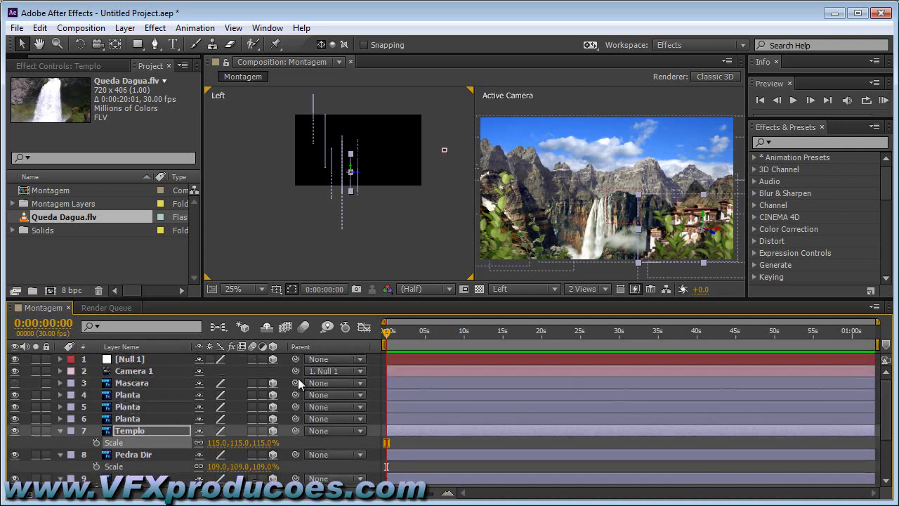
pyautogui.click(158, 396)
pyautogui.keyDown('ctrl'); pyautogui.click(156, 406); pyautogui.keyUp('ctrl')
pyautogui.keyDown('ctrl'); pyautogui.click(156, 418); pyautogui.keyUp('ctrl')
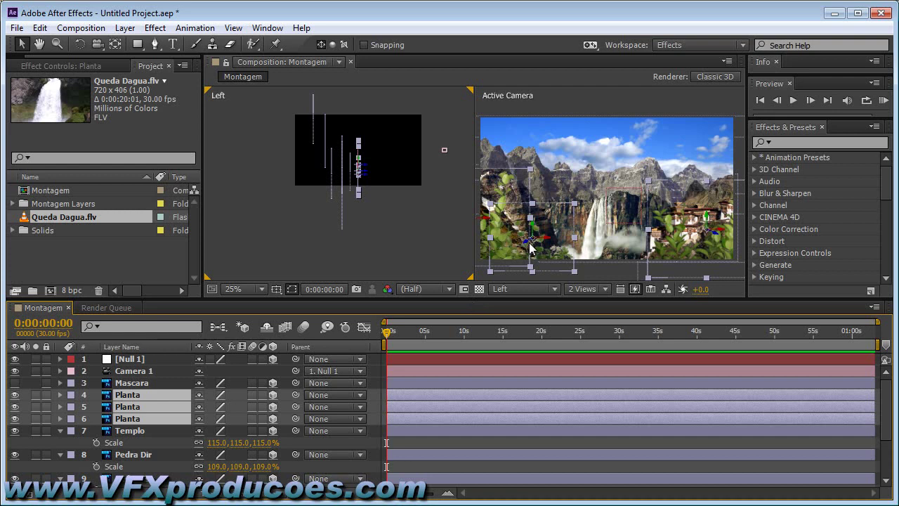
# Push the three Planta layers to a new depth and nudge the middle plant
pyautogui.moveTo(366, 179); pyautogui.dragTo(373, 182)
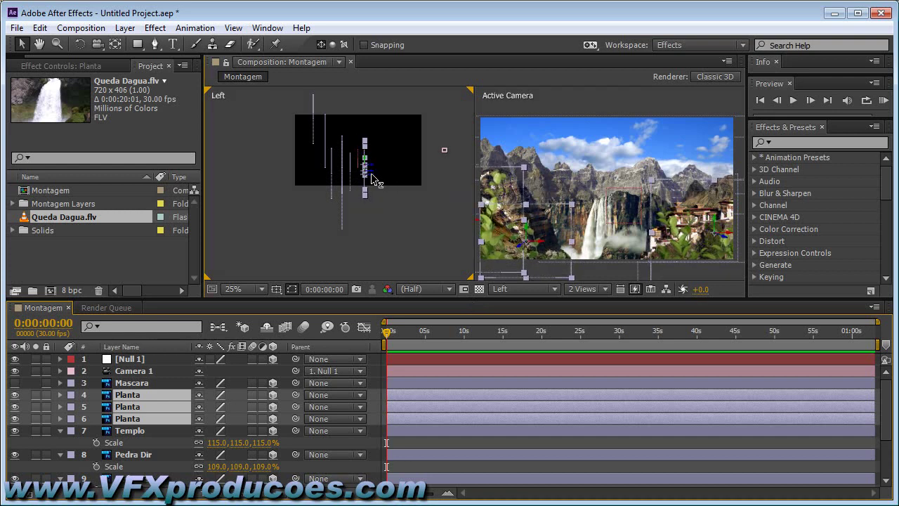
pyautogui.click(426, 234)
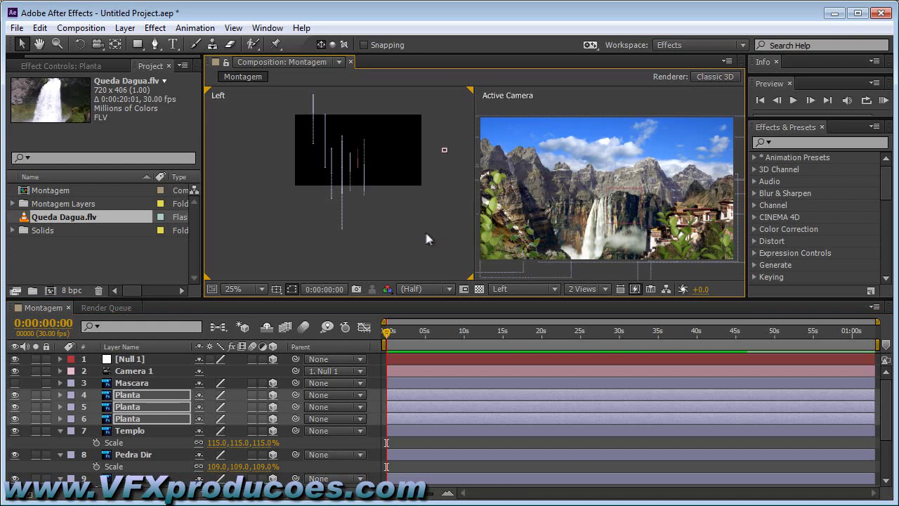
pyautogui.click(736, 241)
pyautogui.moveTo(738, 242); pyautogui.dragTo(741, 242)
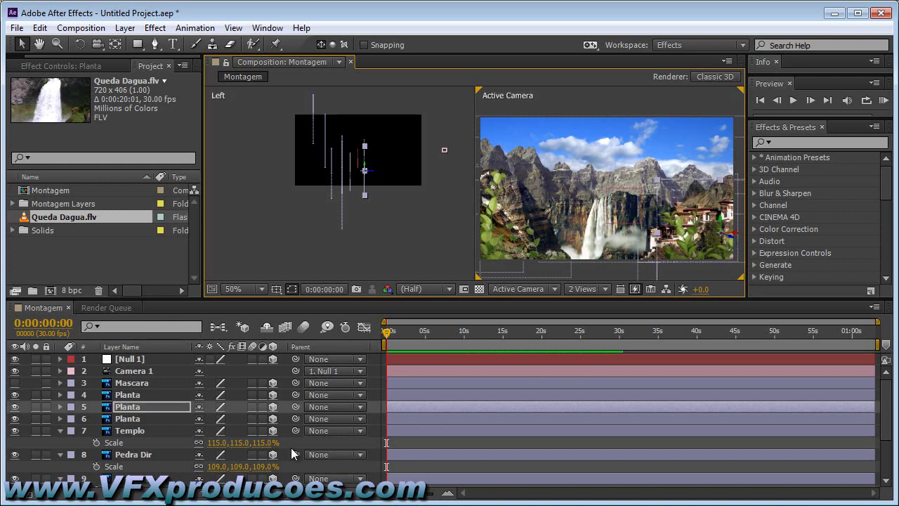
# Shift the Templo layer's depth in the Left view, then select Pedra Dir
pyautogui.click(359, 246)
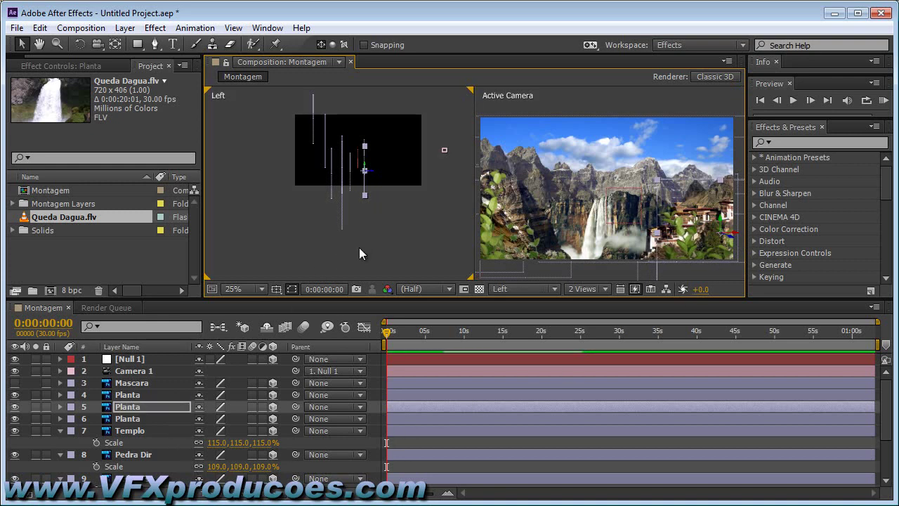
pyautogui.scroll(2, 359, 247)
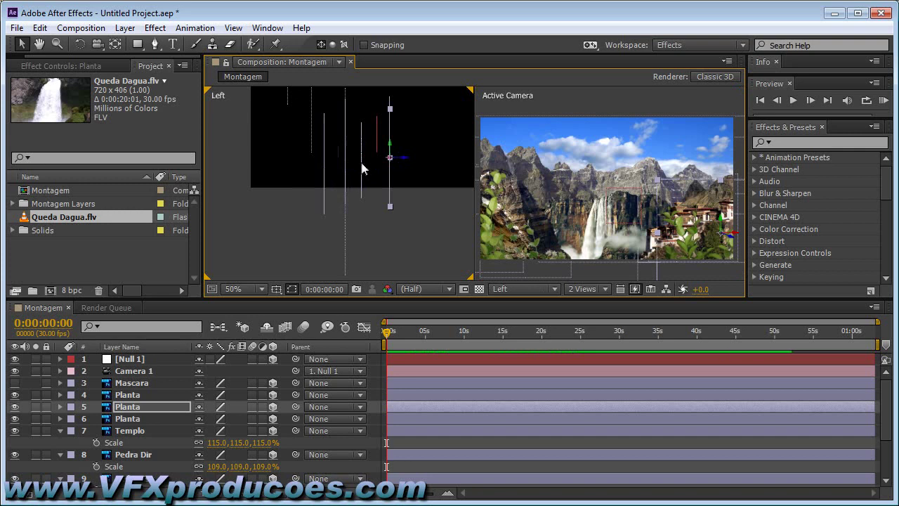
pyautogui.click(361, 161)
pyautogui.moveTo(379, 161); pyautogui.dragTo(380, 163)
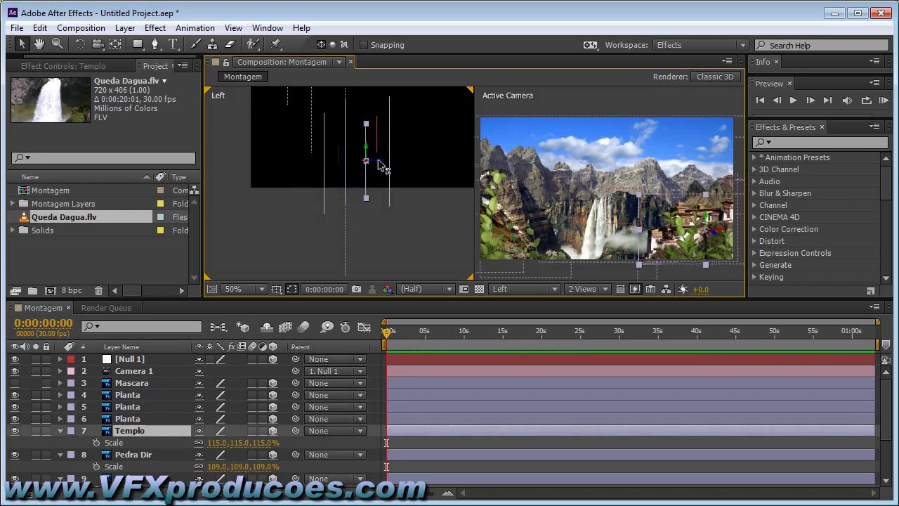
pyautogui.click(340, 154)
pyautogui.scroll(3, 265, 219)
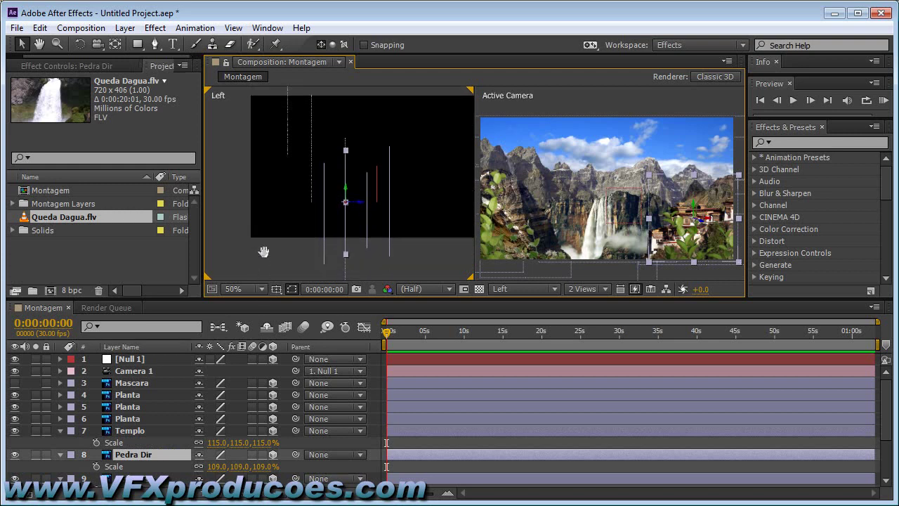
pyautogui.scroll(-3, 261, 250)
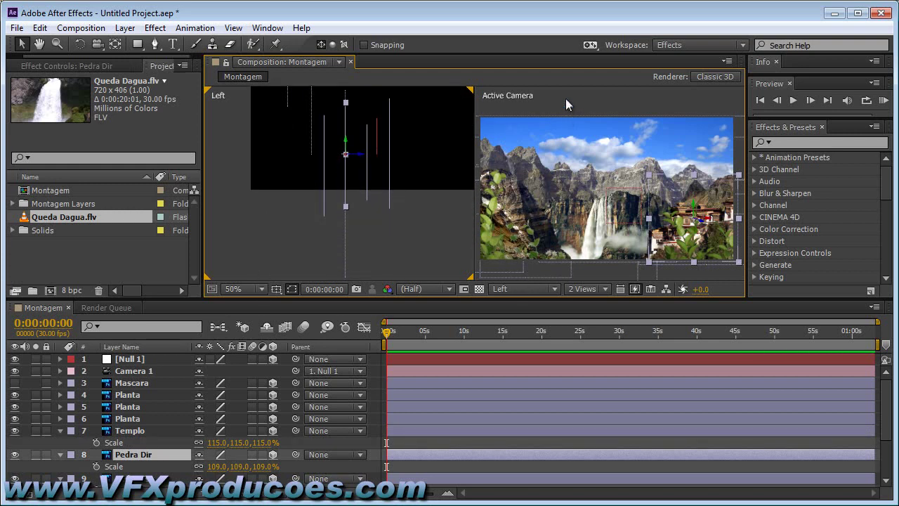
pyautogui.click(565, 98)
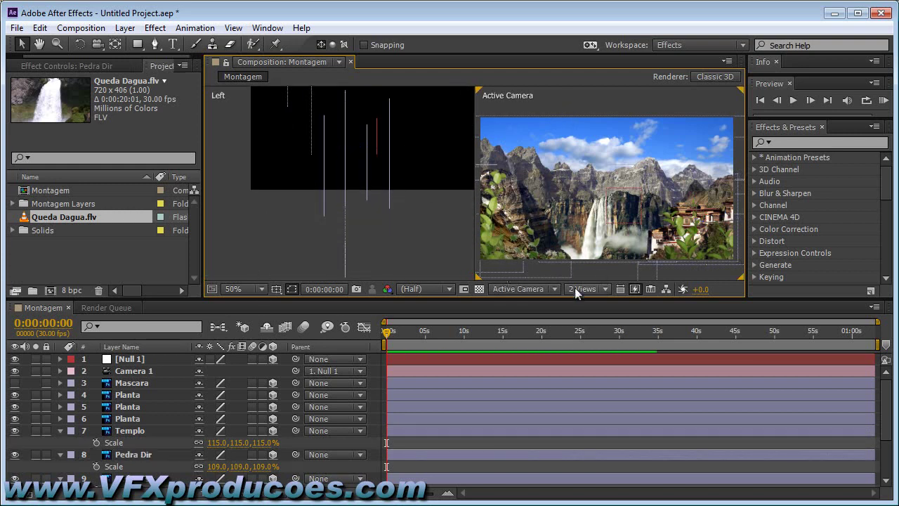
# Show a single Active Camera view at 100%, enlarged and panned to frame the waterfall scene
pyautogui.click(605, 289)
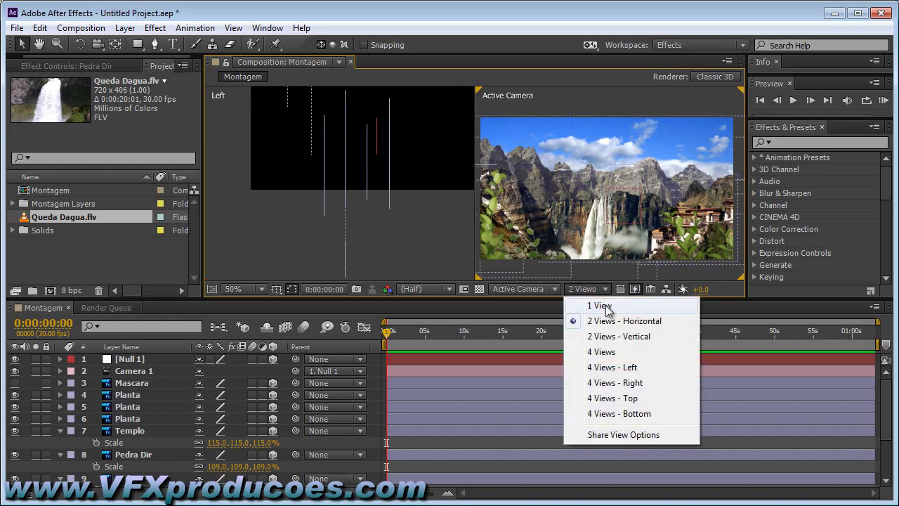
pyautogui.click(604, 306)
pyautogui.press('/')
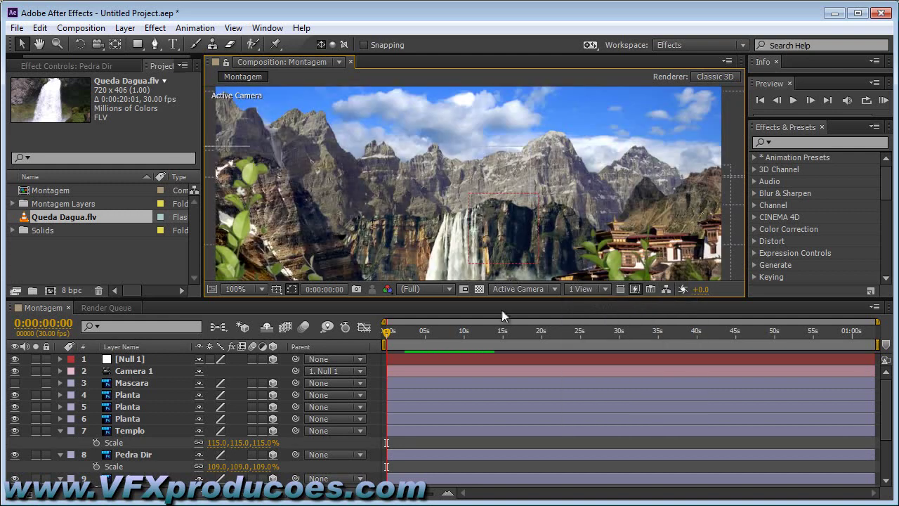
pyautogui.moveTo(480, 299); pyautogui.dragTo(485, 399)
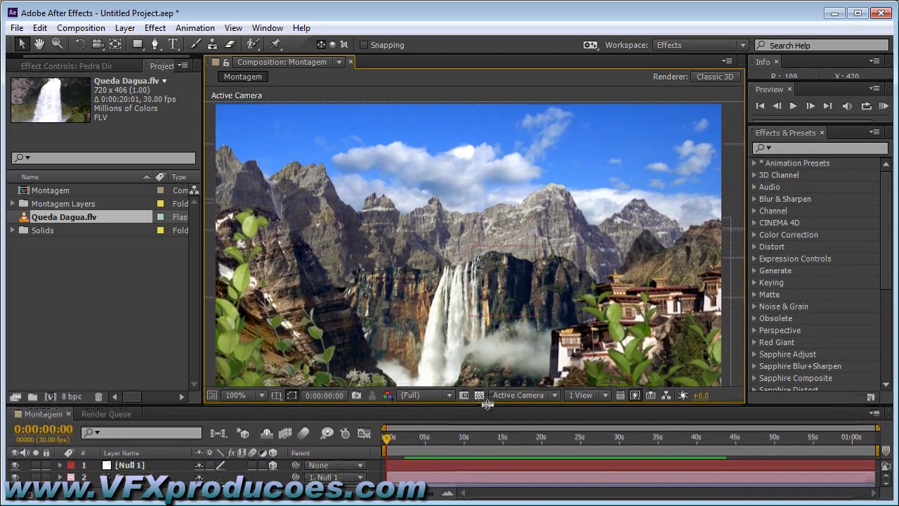
pyautogui.moveTo(737, 174); pyautogui.dragTo(737, 162)
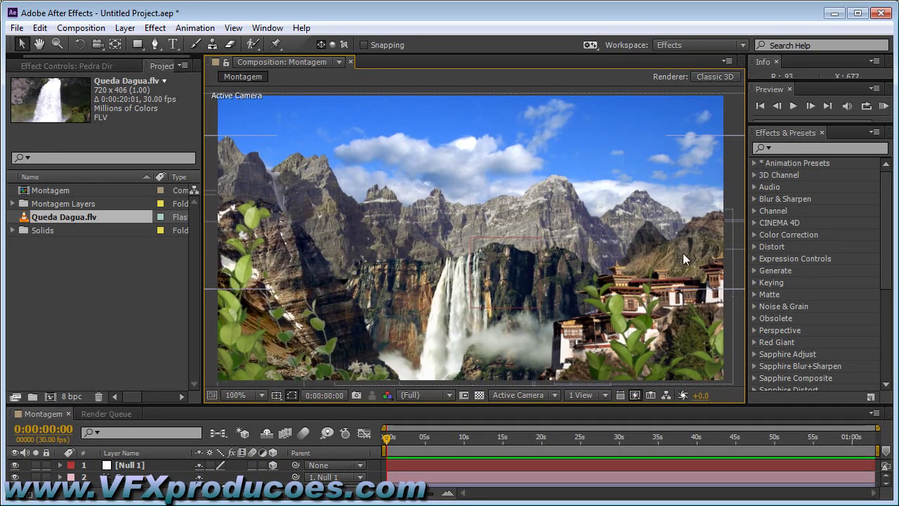
pyautogui.click(131, 467)
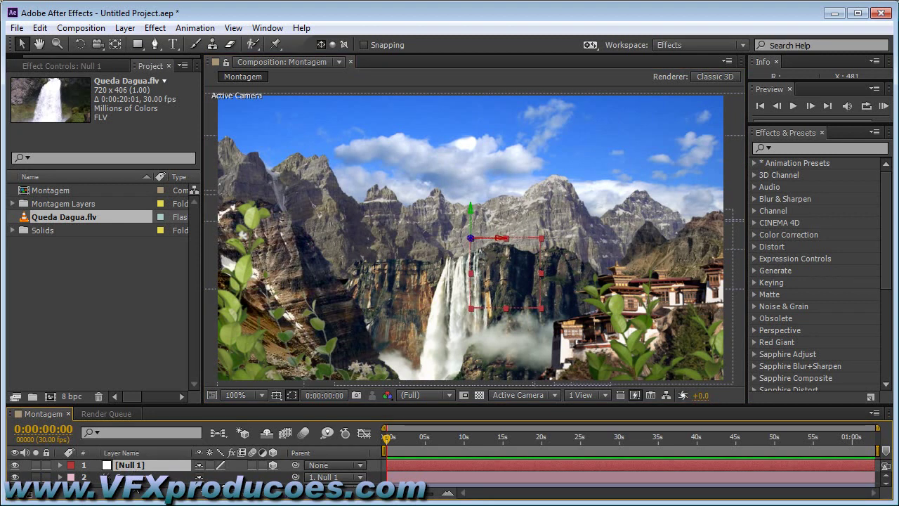
# Scrub Null 1's Position Z to 15.0 so the parented camera reframes the scene
pyautogui.press('p')
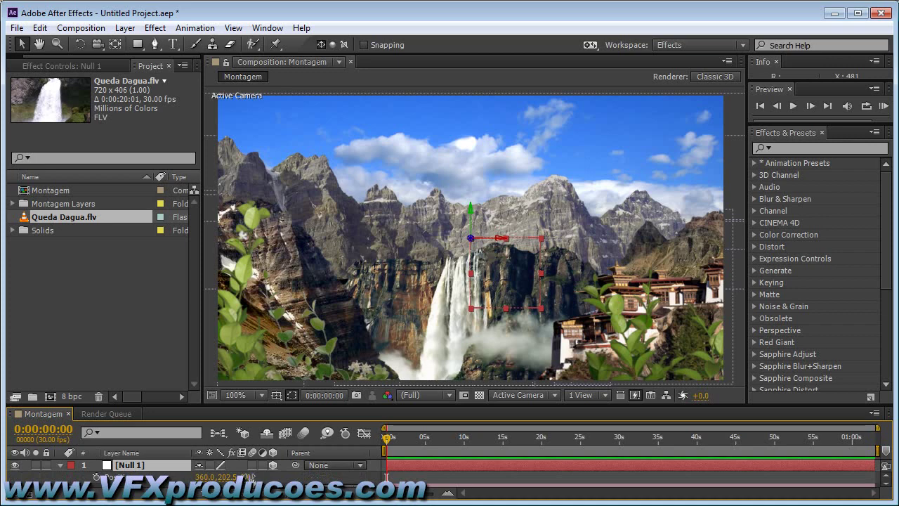
pyautogui.moveTo(247, 477)
pyautogui.mouseDown()
pyautogui.moveTo(267, 477)
pyautogui.moveTo(239, 466)
pyautogui.moveTo(283, 446)
pyautogui.moveTo(217, 442)
pyautogui.moveTo(239, 477)
pyautogui.mouseUp()
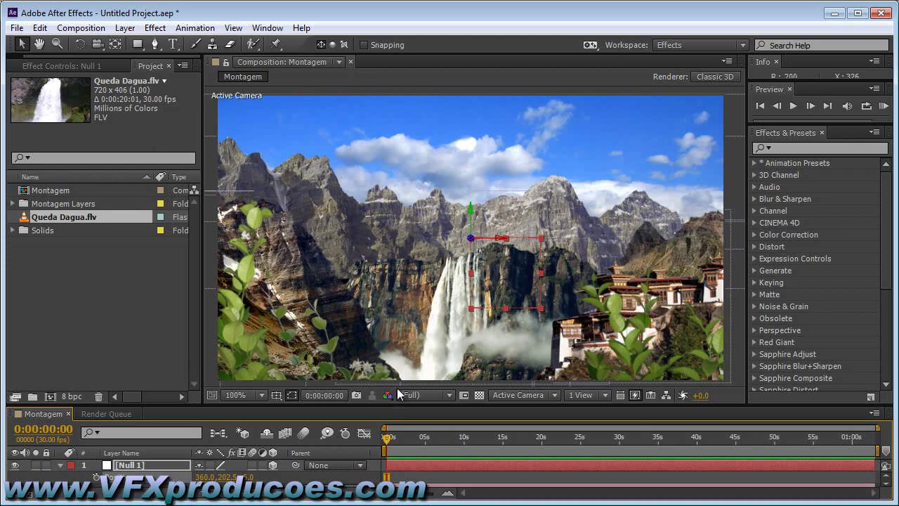
pyautogui.moveTo(249, 477)
pyautogui.mouseDown()
pyautogui.moveTo(325, 445)
pyautogui.moveTo(218, 448)
pyautogui.moveTo(231, 450)
pyautogui.mouseUp()
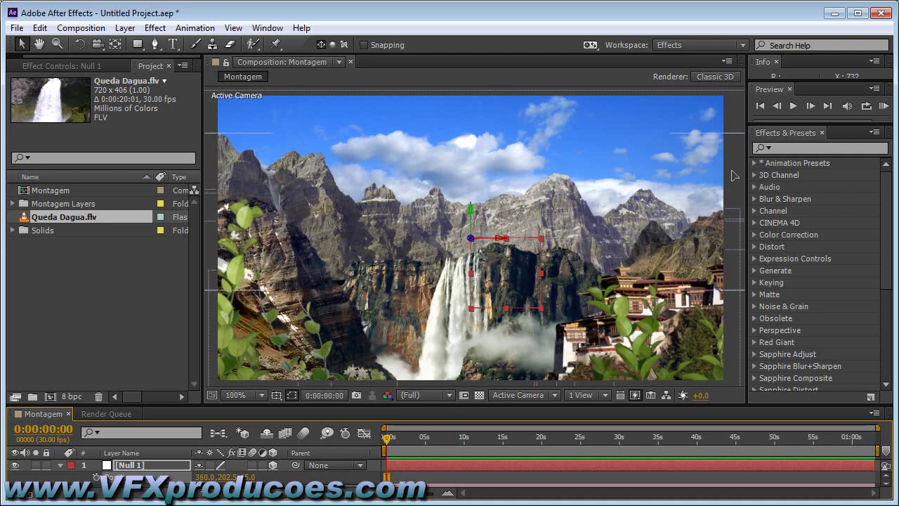
pyautogui.click(339, 342)
pyautogui.click(230, 132)
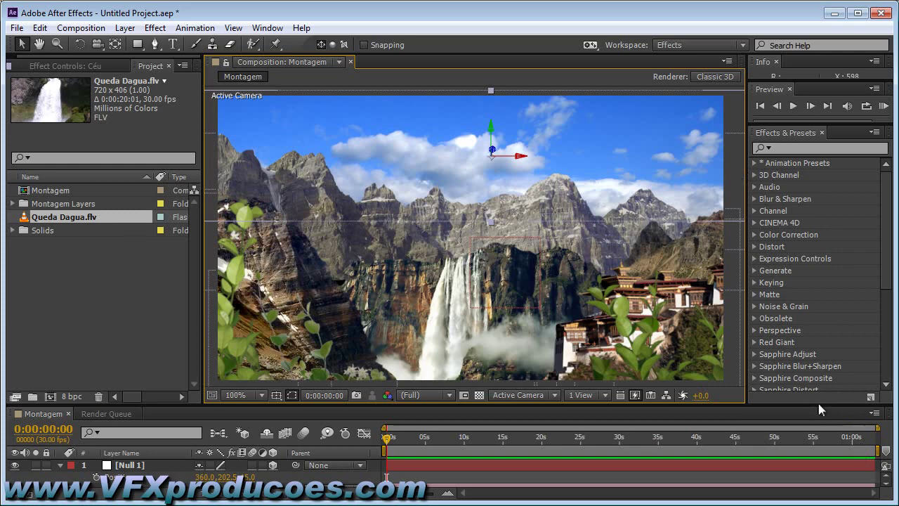
# Enlarge the timeline panel, scroll the viewer and layer list, and select Planta layer 6
pyautogui.moveTo(814, 405); pyautogui.dragTo(815, 364)
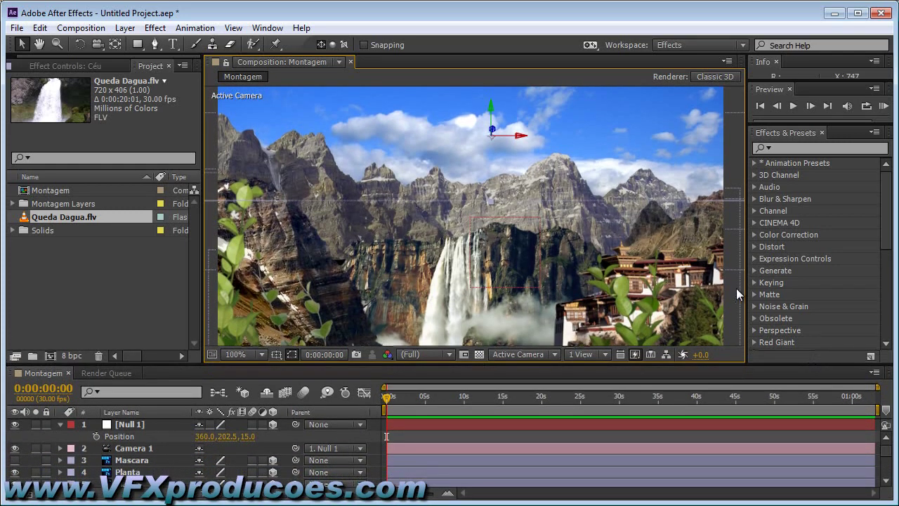
pyautogui.scroll(-4, 734, 295)
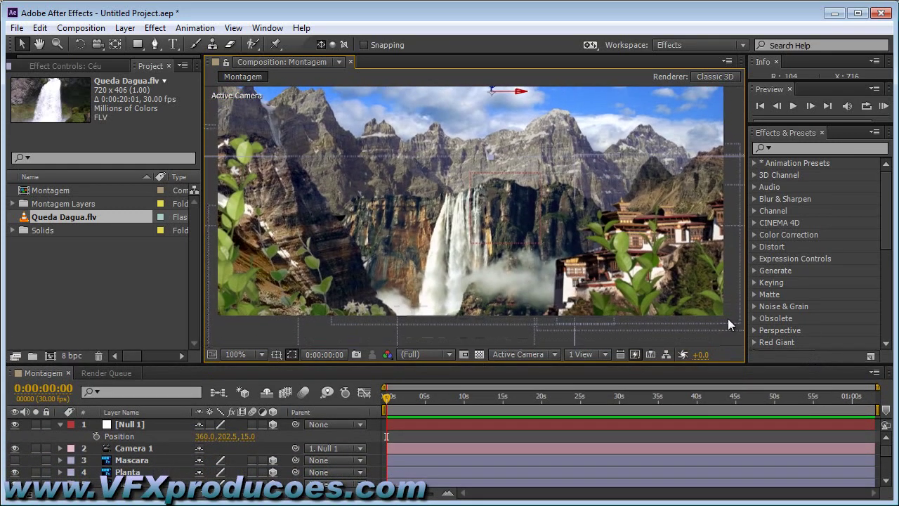
pyautogui.click(885, 480)
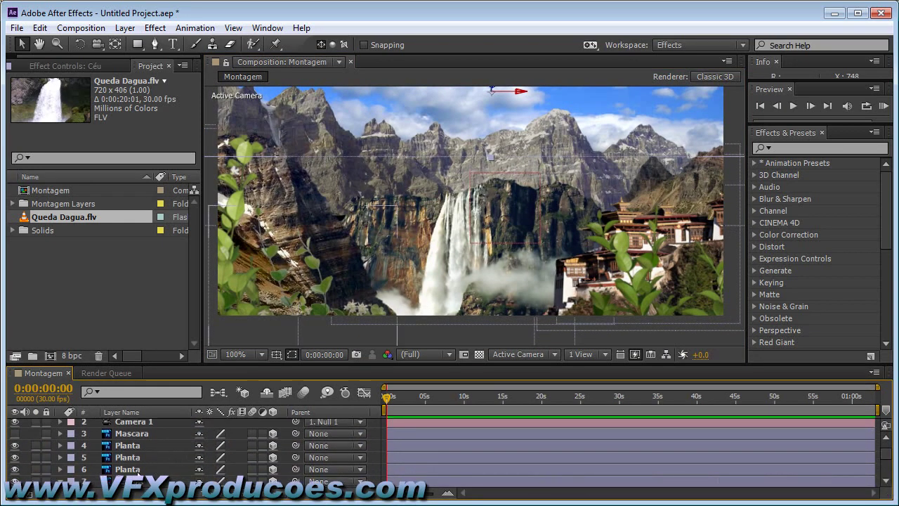
pyautogui.click(134, 470)
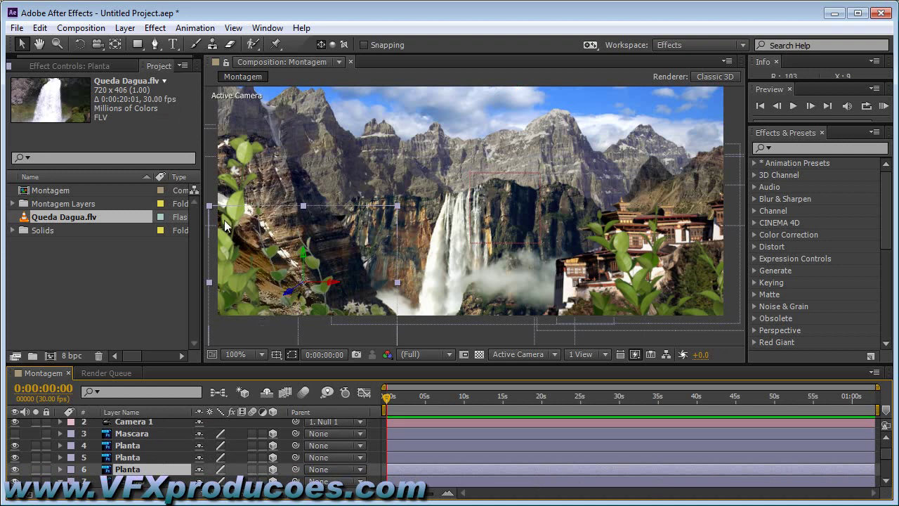
# Move the anchor points of Planta layers 6 and 5 lower with the Pan Behind tool
pyautogui.moveTo(367, 102)
pyautogui.mouseDown()
pyautogui.moveTo(402, 100)
pyautogui.moveTo(435, 82)
pyautogui.mouseUp()
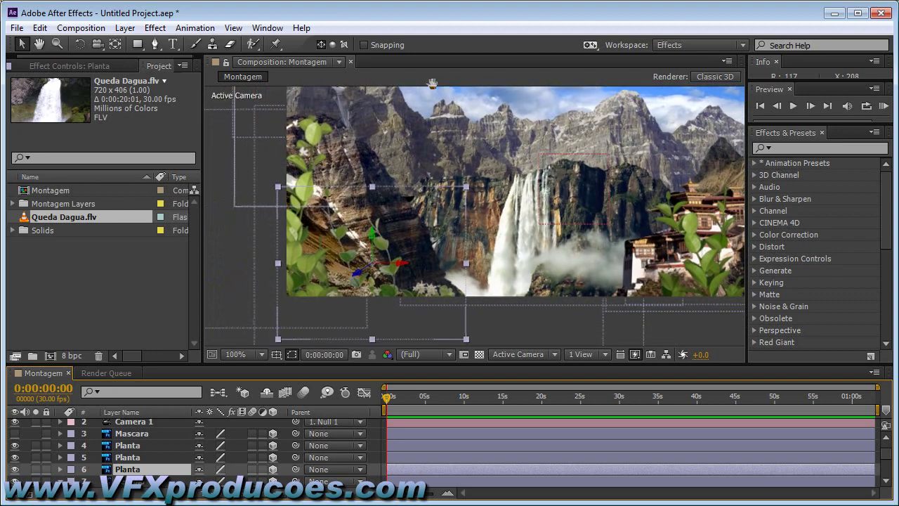
pyautogui.click(115, 45)
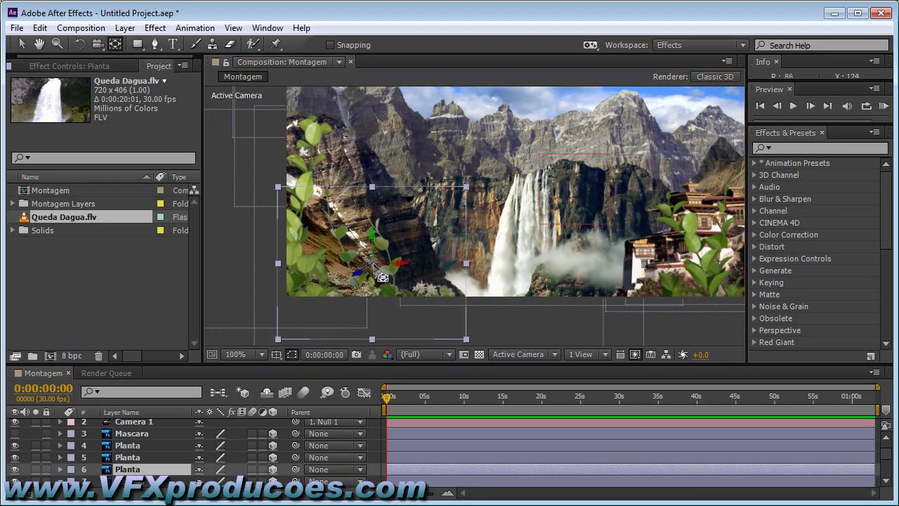
pyautogui.moveTo(366, 264); pyautogui.dragTo(294, 310)
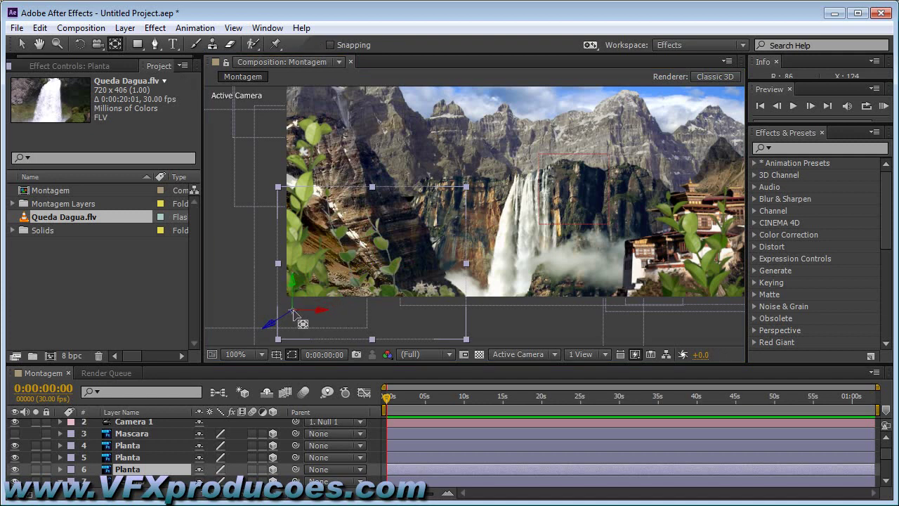
pyautogui.click(137, 457)
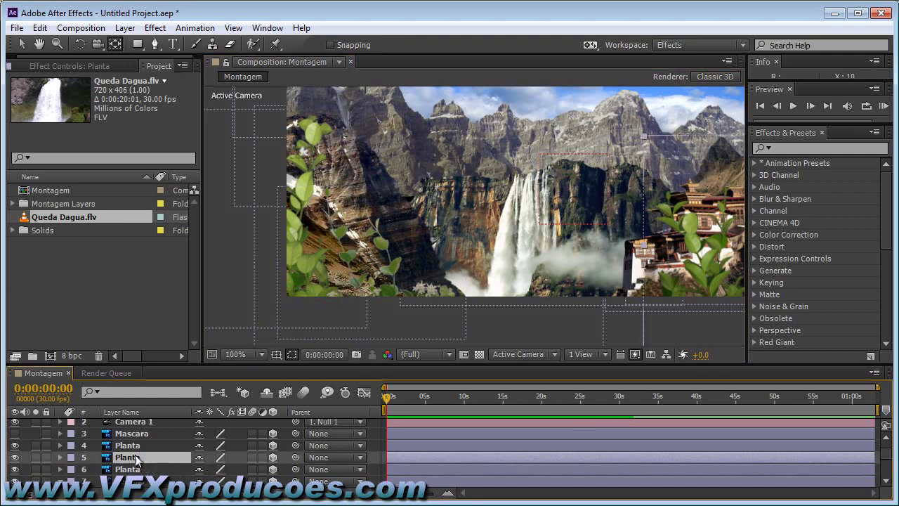
pyautogui.moveTo(523, 330); pyautogui.dragTo(417, 307)
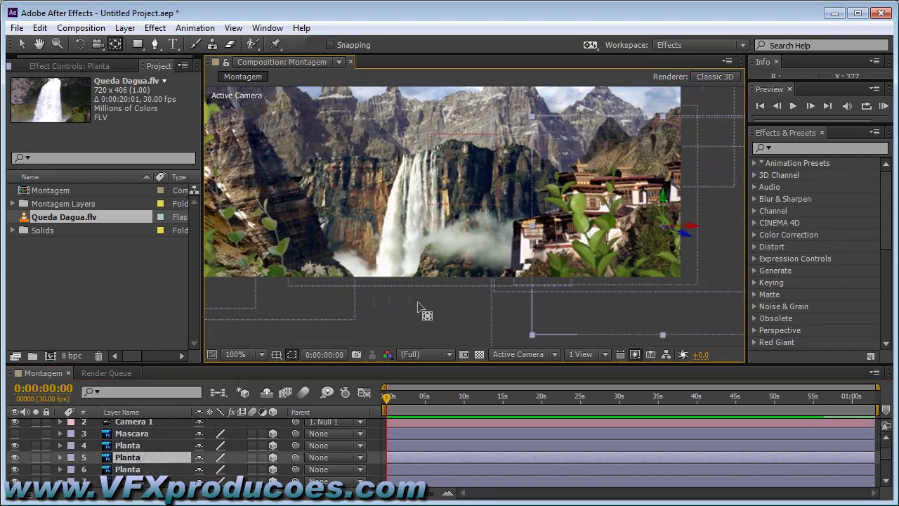
pyautogui.moveTo(664, 229); pyautogui.dragTo(658, 339)
pyautogui.press('Return')
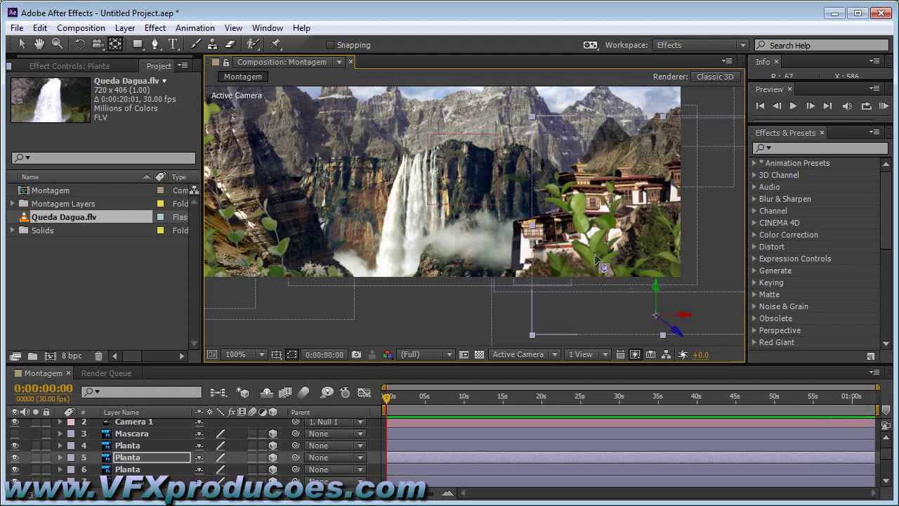
# Move Planta layer 4's anchor point to its bottom edge and reveal its rotation properties
pyautogui.click(129, 445)
pyautogui.moveTo(412, 349); pyautogui.dragTo(344, 207)
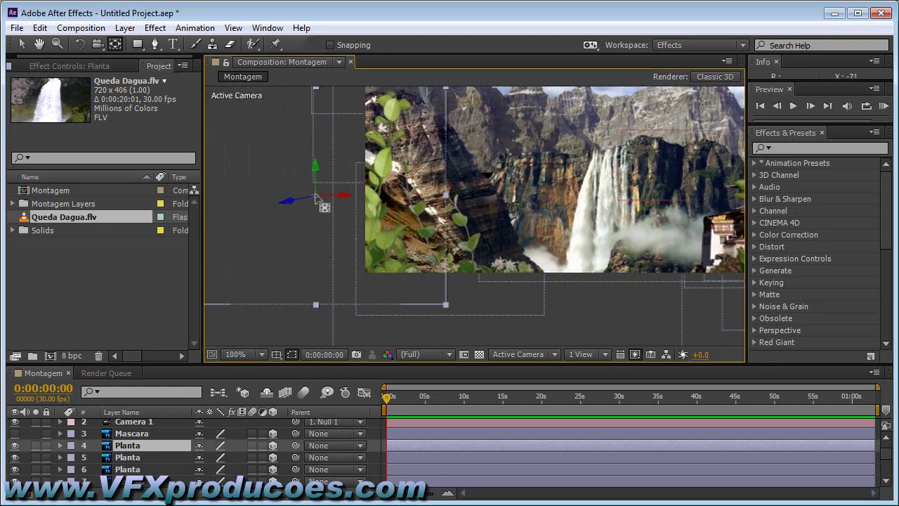
pyautogui.moveTo(315, 197); pyautogui.dragTo(361, 301)
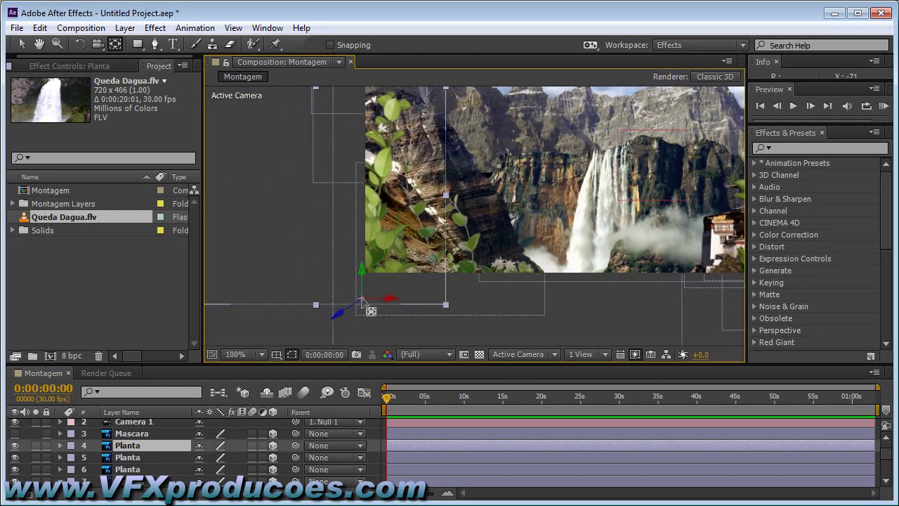
pyautogui.press('Return')
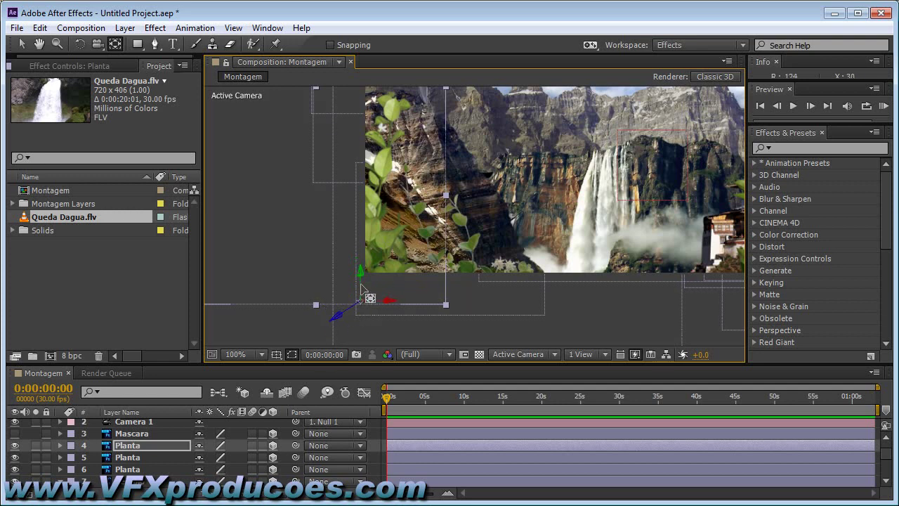
pyautogui.click(133, 456)
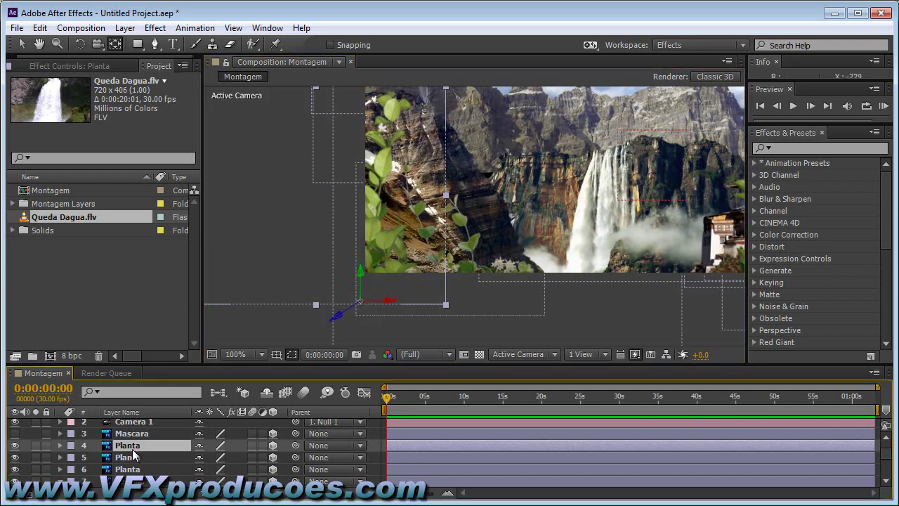
pyautogui.press('r')
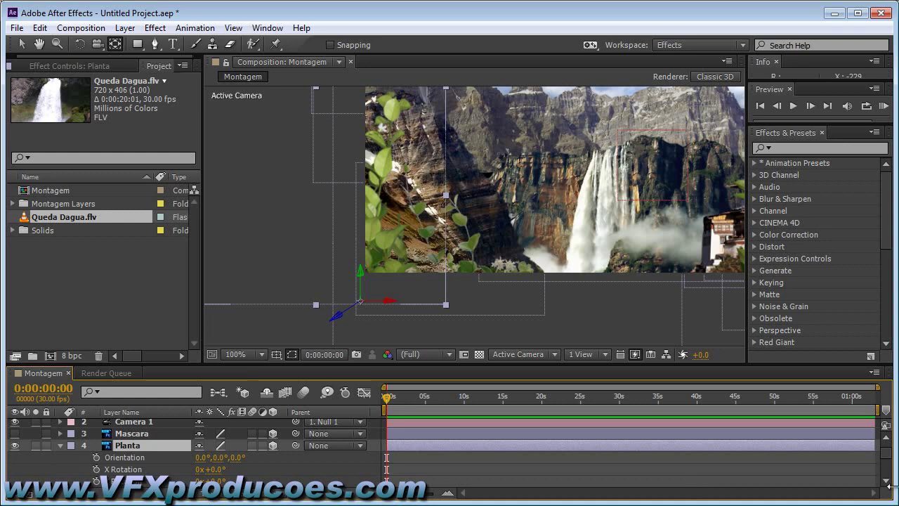
# Start Z Rotation keyframing on the plant, setting sway keys at 1:13 and 3:16 (0°)
pyautogui.scroll(-1, 672, 474)
pyautogui.scroll(-1, 672, 475)
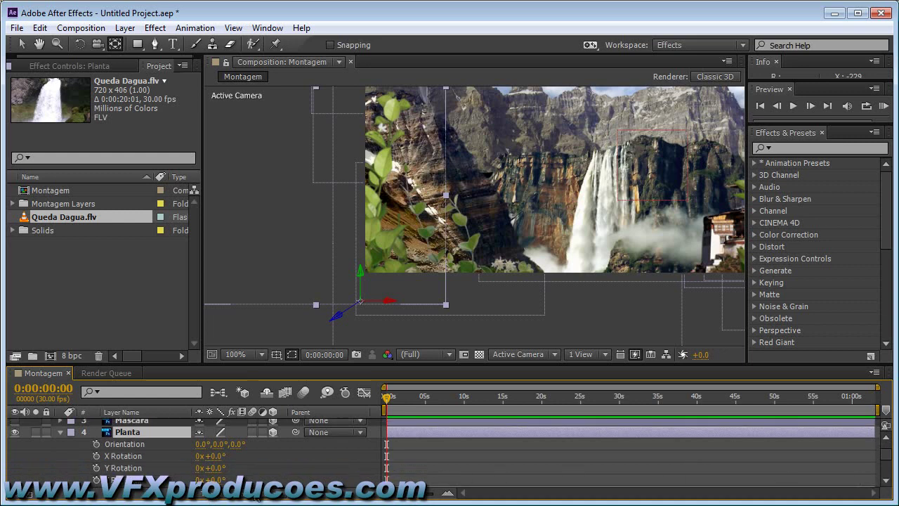
pyautogui.moveTo(222, 480); pyautogui.dragTo(226, 480)
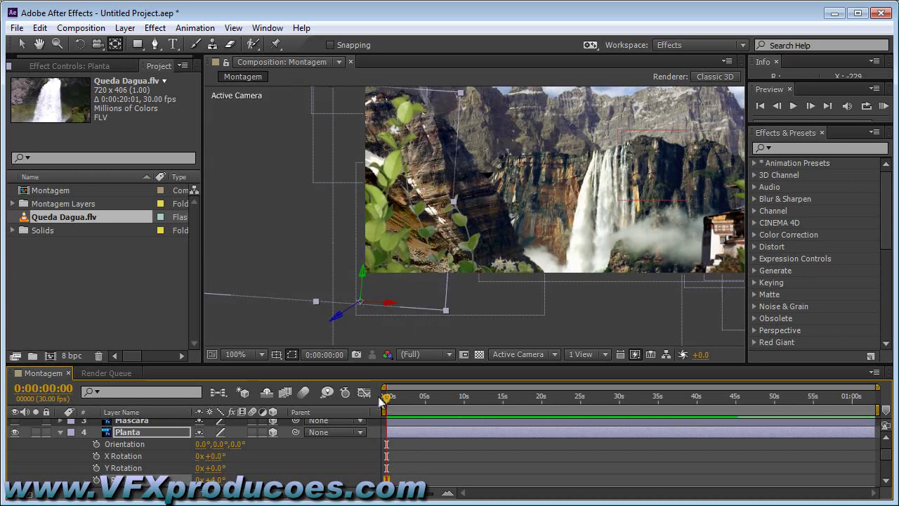
pyautogui.click(97, 481)
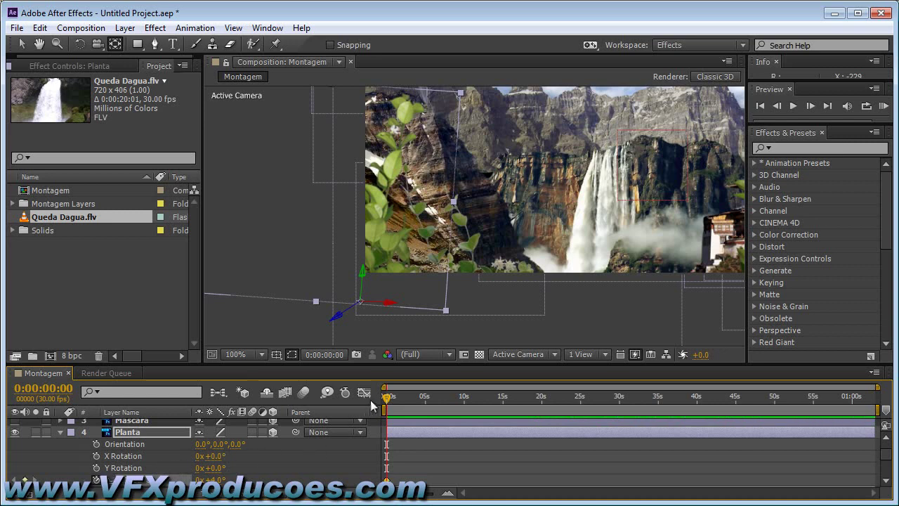
pyautogui.moveTo(391, 398); pyautogui.dragTo(398, 398)
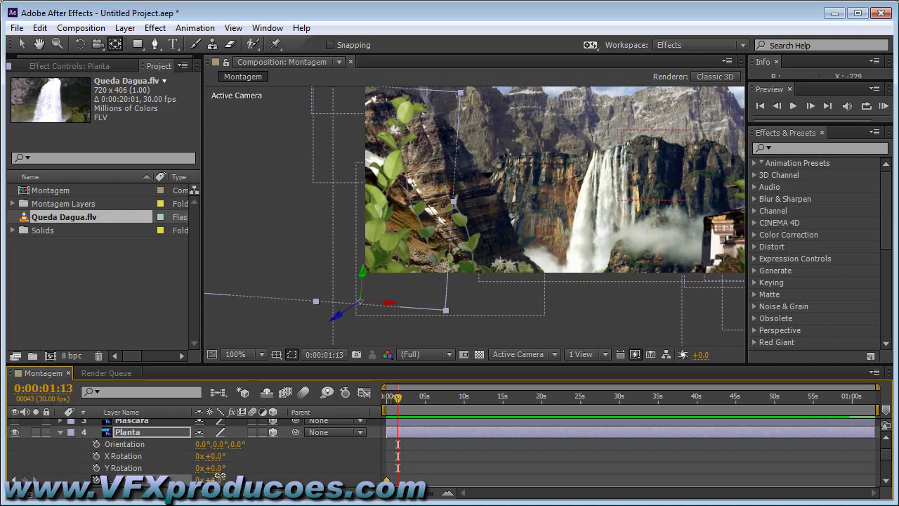
pyautogui.moveTo(211, 479); pyautogui.dragTo(224, 480)
pyautogui.moveTo(398, 398); pyautogui.dragTo(413, 397)
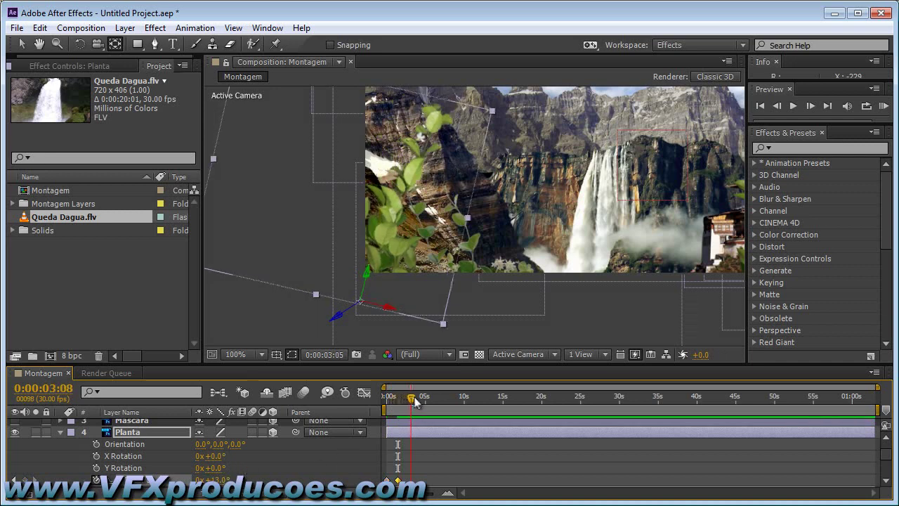
pyautogui.click(222, 480)
pyautogui.write('0')
pyautogui.press('Return')
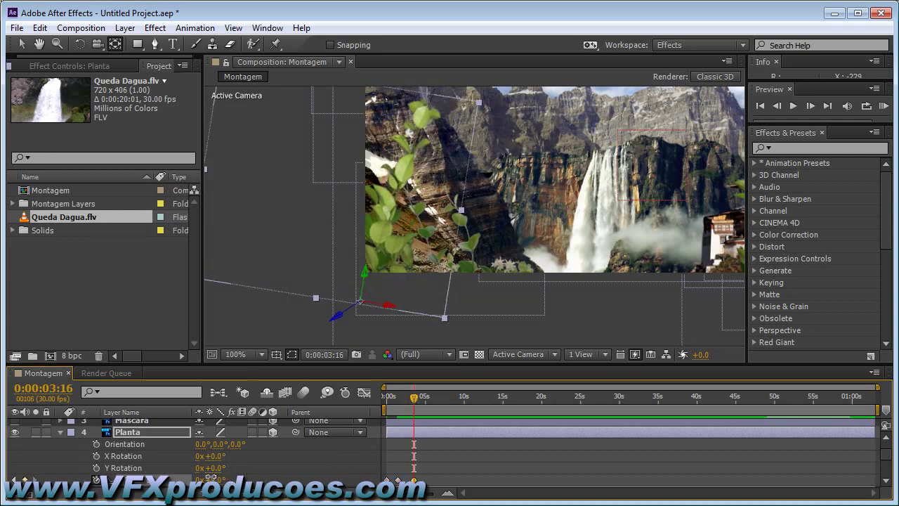
# Add Z Rotation keyframes at 6:18 (-7°), 10:18 and 13:09 (-9°)
pyautogui.moveTo(422, 394); pyautogui.dragTo(438, 397)
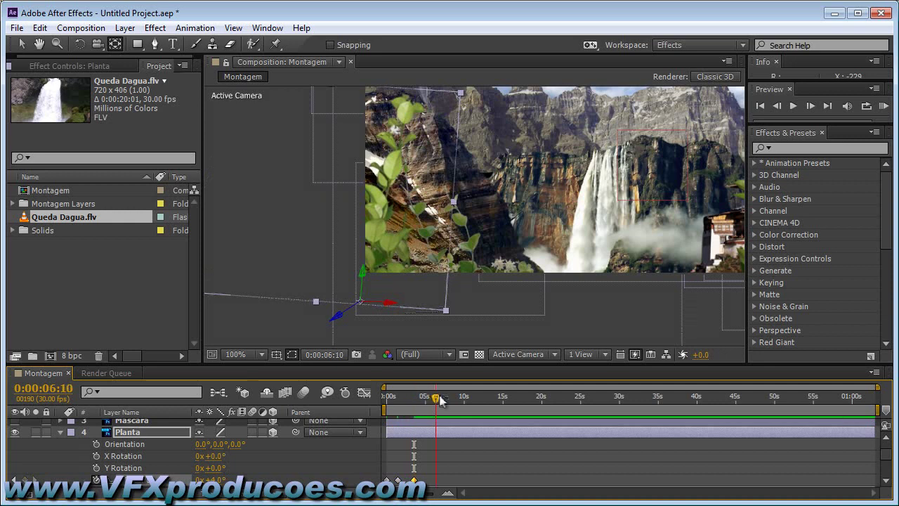
pyautogui.moveTo(211, 480); pyautogui.dragTo(205, 480)
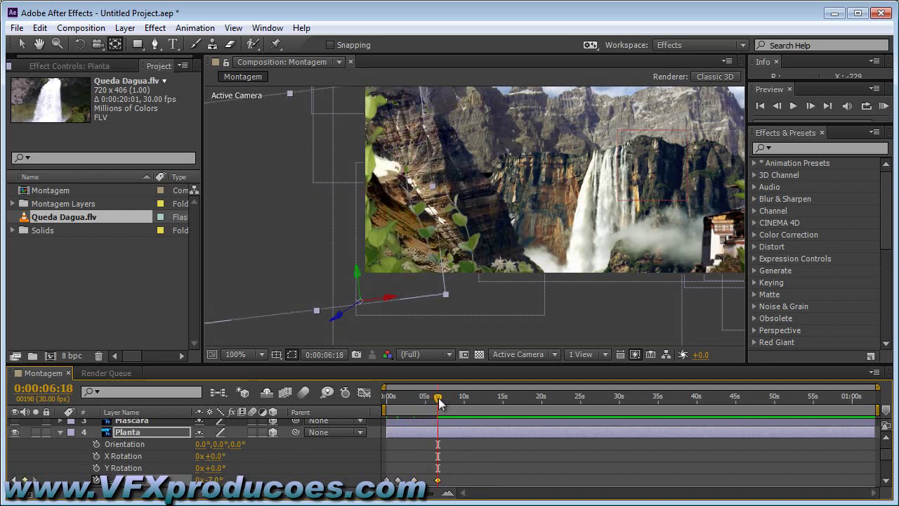
pyautogui.moveTo(468, 399); pyautogui.dragTo(468, 399)
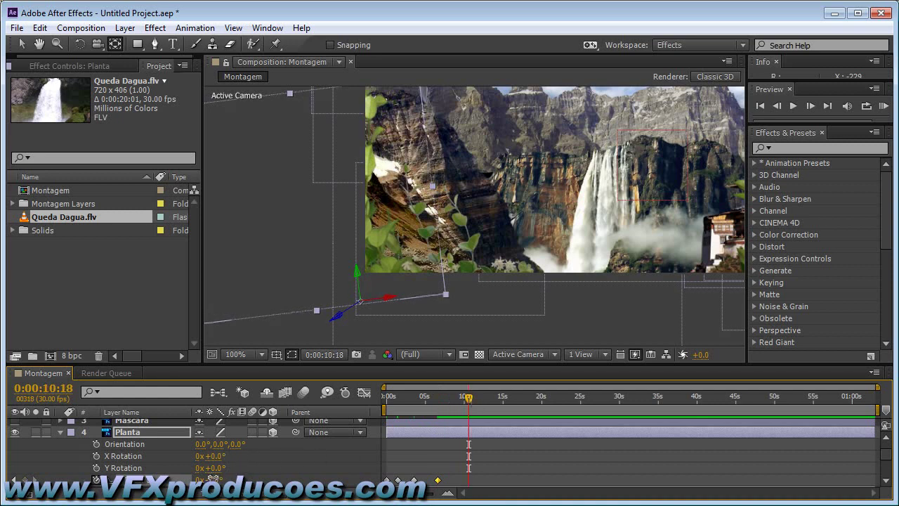
pyautogui.moveTo(210, 481); pyautogui.dragTo(224, 479)
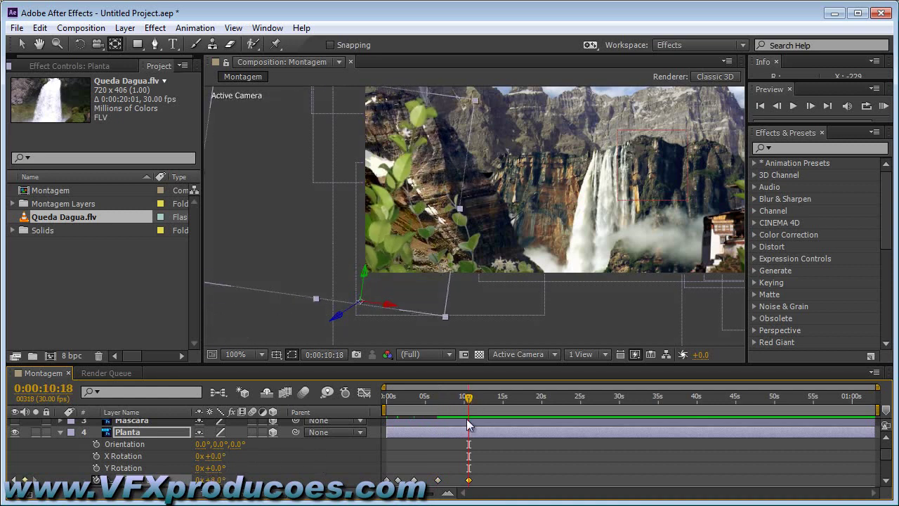
pyautogui.moveTo(468, 399); pyautogui.dragTo(490, 399)
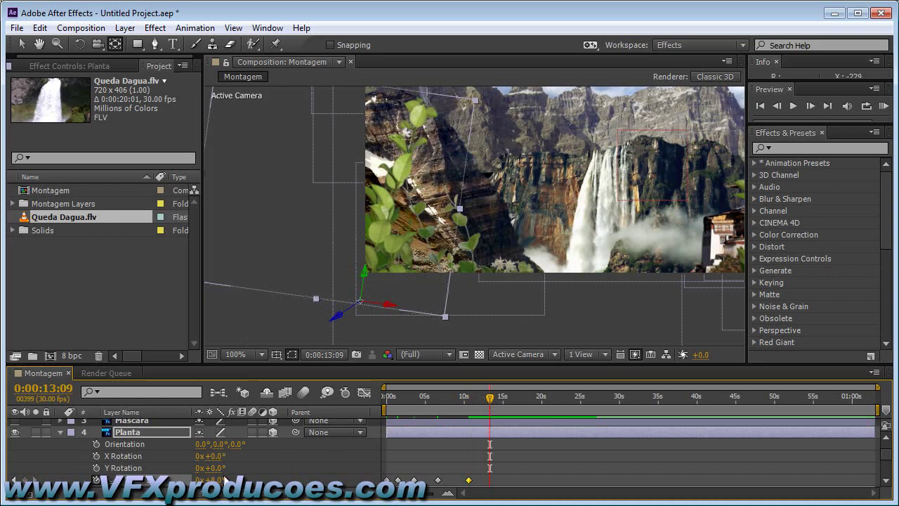
pyautogui.moveTo(211, 480); pyautogui.dragTo(201, 479)
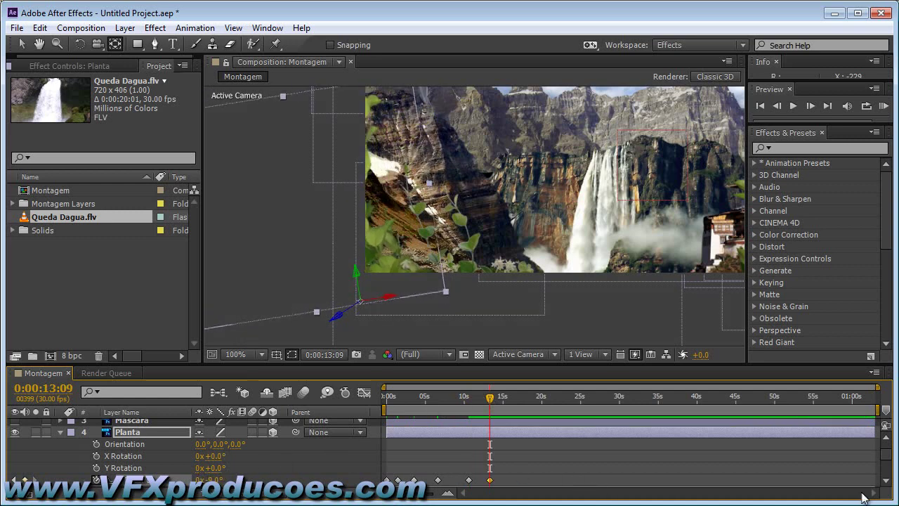
pyautogui.click(887, 482)
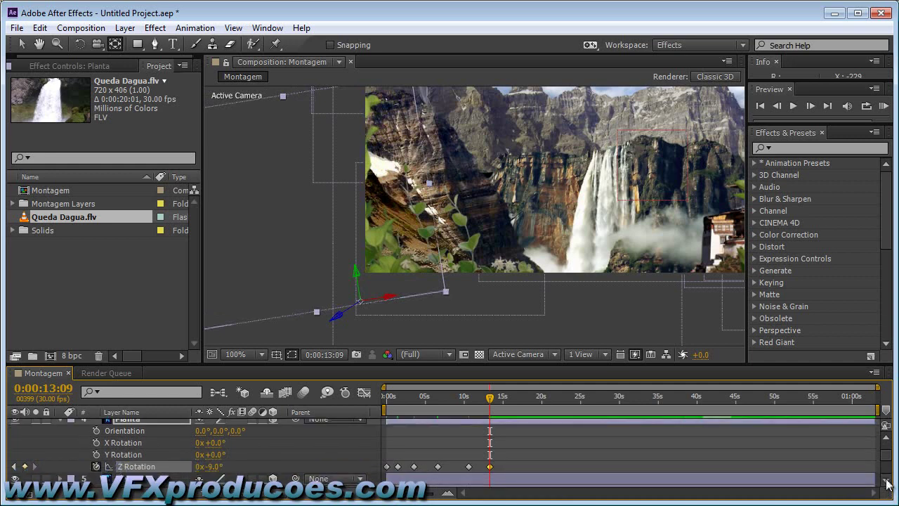
# Add a loopOut(type="cycle") expression to Z Rotation and scrub ahead to confirm it loops
pyautogui.keyDown('alt'); pyautogui.click(97, 459); pyautogui.keyUp('alt')
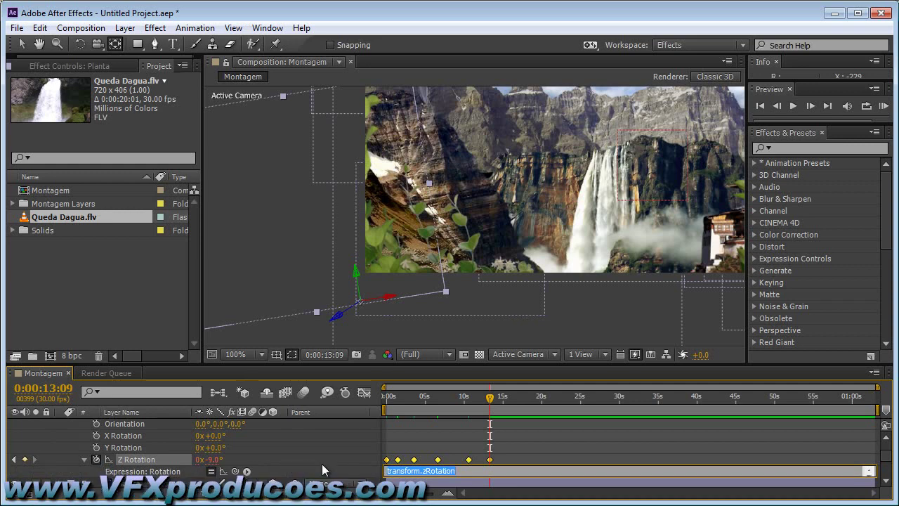
pyautogui.write('loopO')
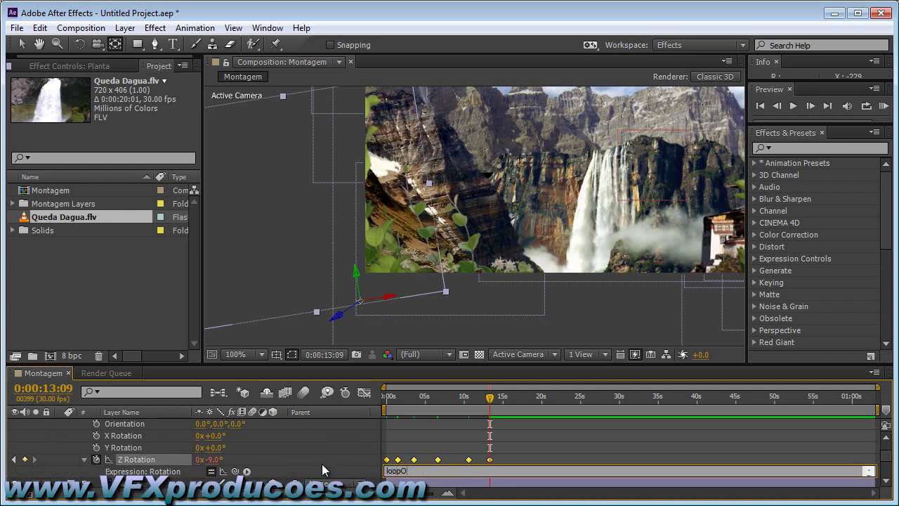
pyautogui.write('ut')
pyautogui.write('(')
pyautogui.write('type=')
pyautogui.write('"')
pyautogui.write('cyc')
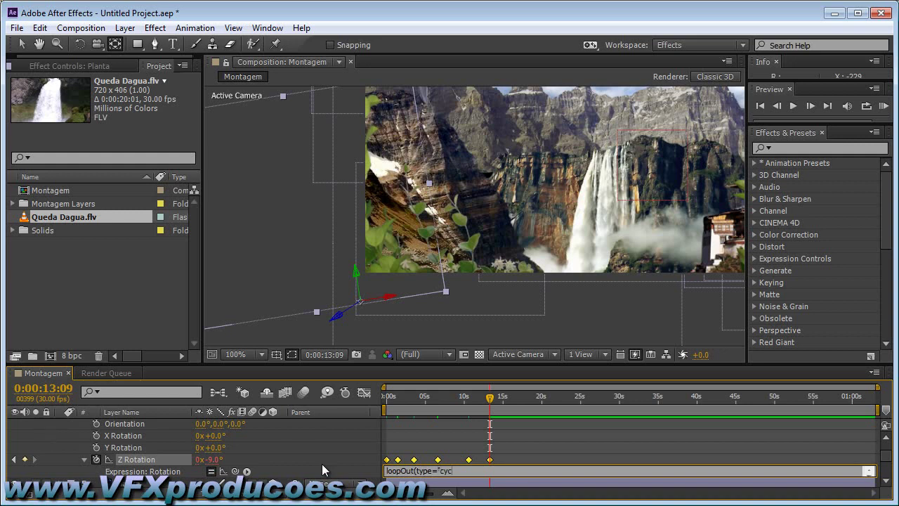
pyautogui.write('le"')
pyautogui.write(')')
pyautogui.click(507, 461)
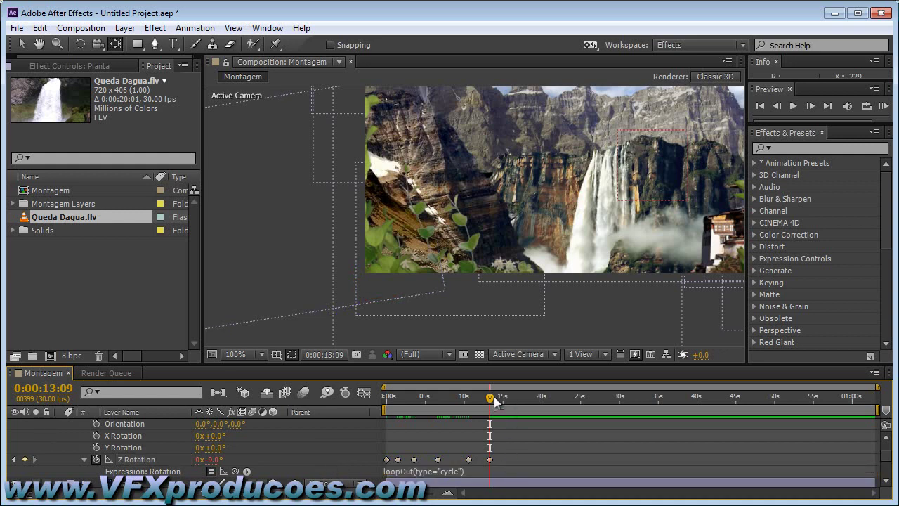
pyautogui.moveTo(495, 401); pyautogui.dragTo(520, 402)
pyautogui.moveTo(550, 398); pyautogui.dragTo(727, 397)
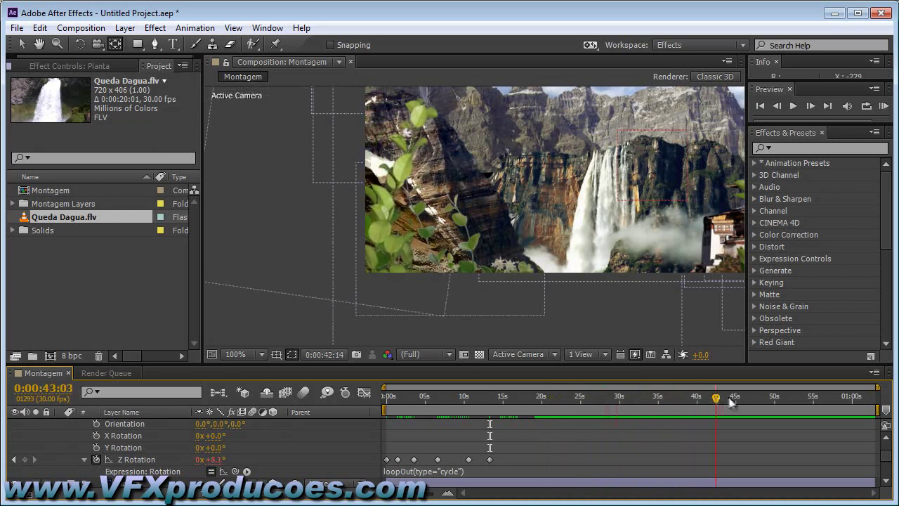
# Stretch, then compress the Z Rotation keyframes to tune the sway speed, previewing the result
pyautogui.moveTo(539, 459)
pyautogui.mouseDown()
pyautogui.moveTo(447, 444)
pyautogui.moveTo(373, 444)
pyautogui.mouseUp()
pyautogui.moveTo(491, 460)
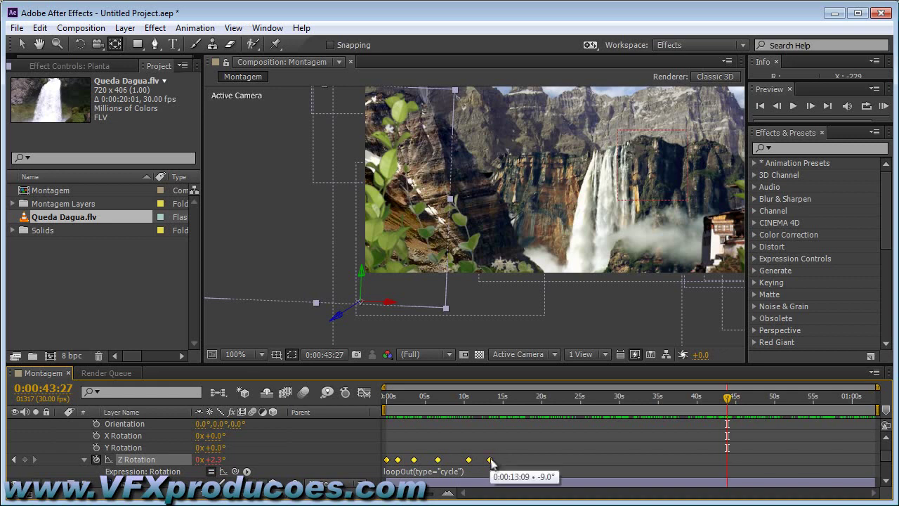
pyautogui.moveTo(491, 460); pyautogui.dragTo(606, 463)
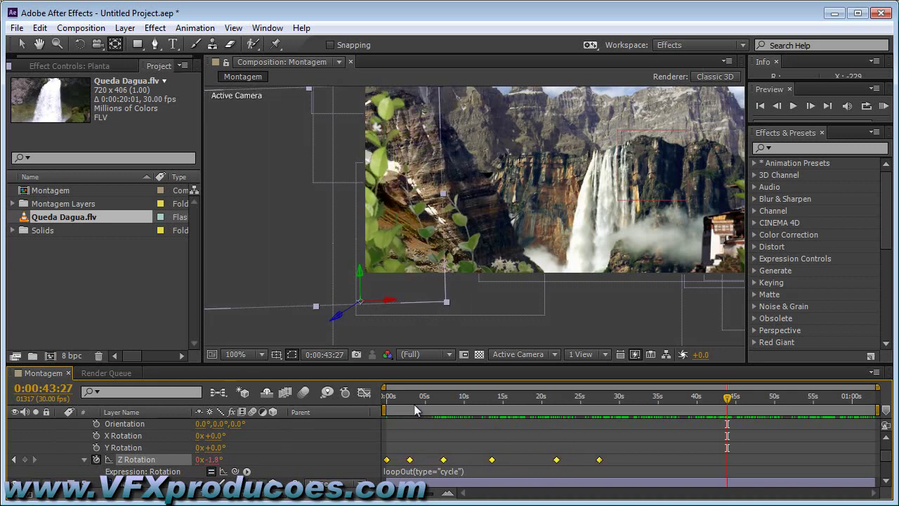
pyautogui.click(386, 397)
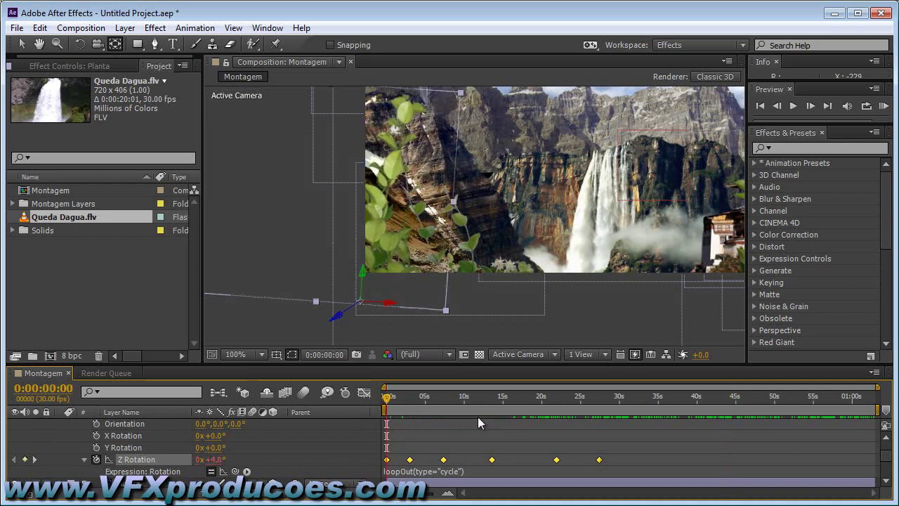
pyautogui.press('space')
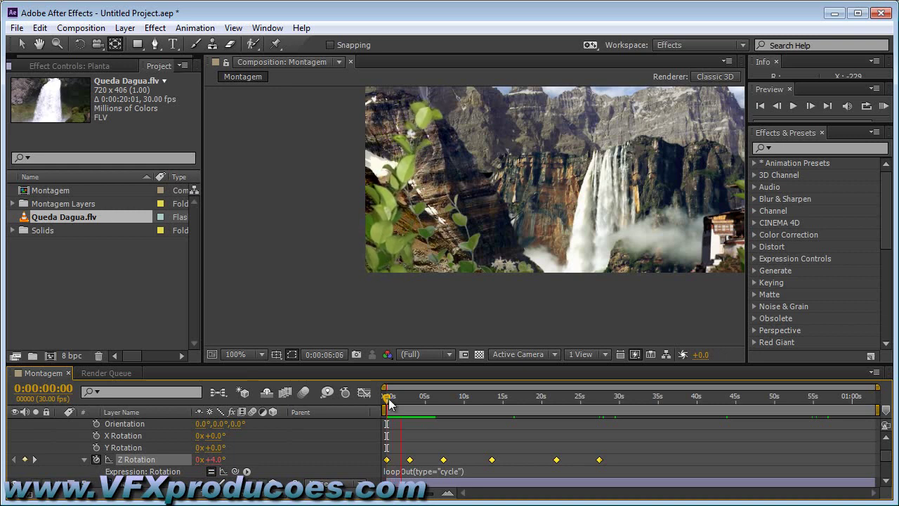
pyautogui.click(389, 404)
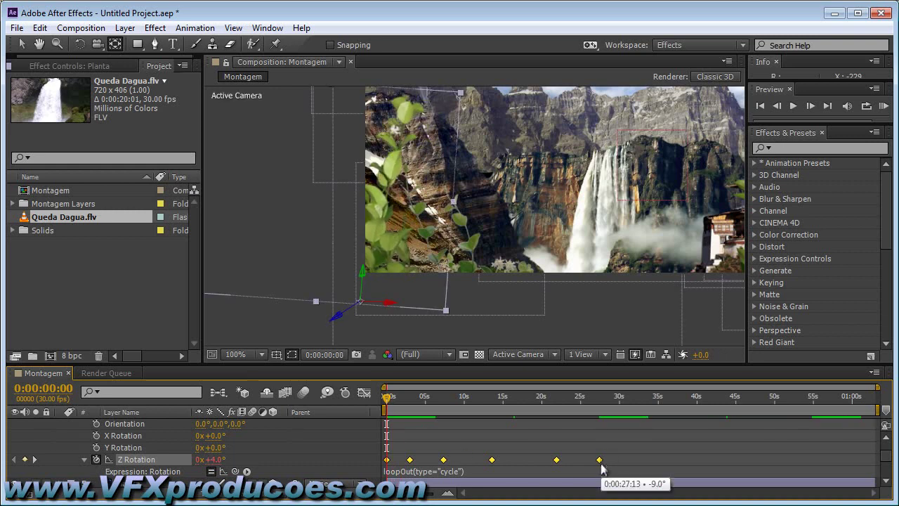
pyautogui.moveTo(601, 462); pyautogui.dragTo(513, 461)
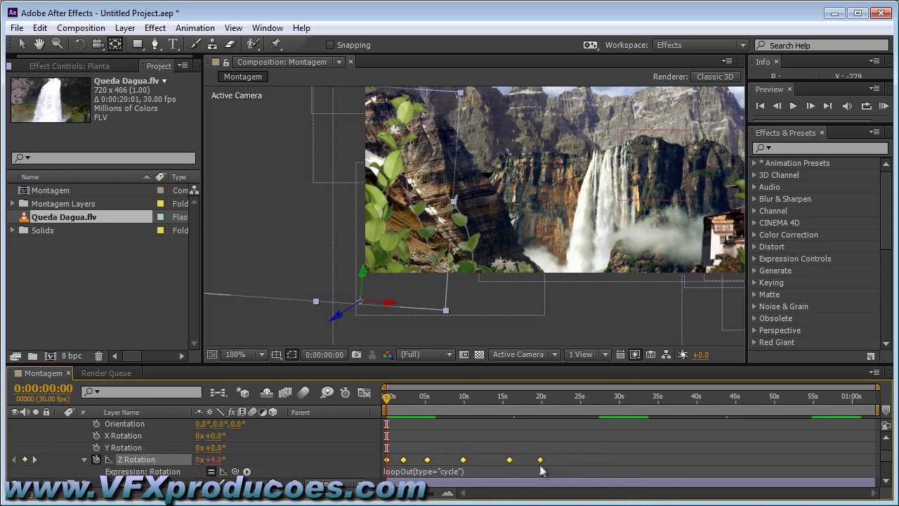
pyautogui.moveTo(387, 397)
pyautogui.mouseDown()
pyautogui.moveTo(484, 407)
pyautogui.moveTo(398, 402)
pyautogui.mouseUp()
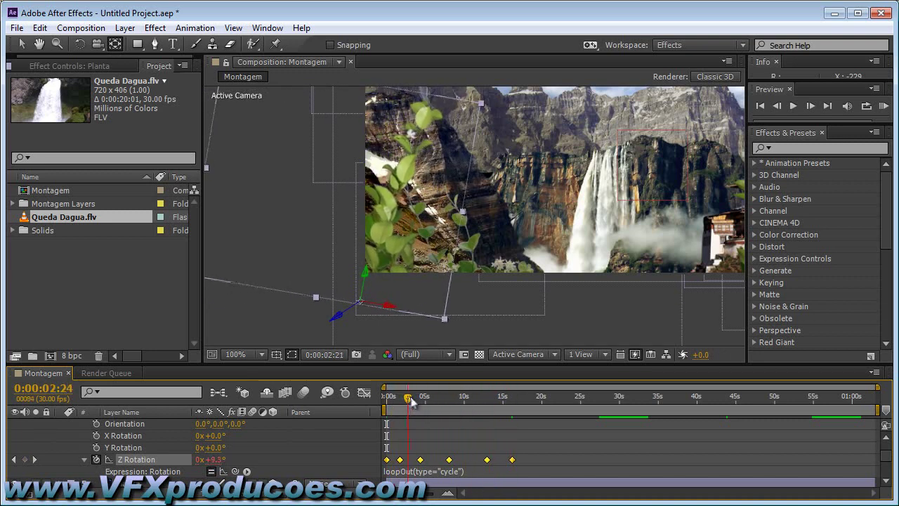
pyautogui.moveTo(398, 402); pyautogui.dragTo(414, 399)
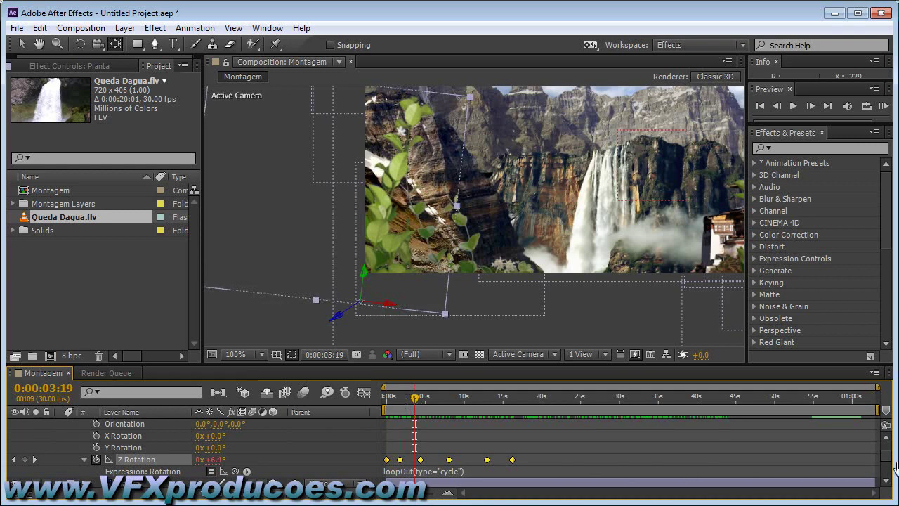
pyautogui.moveTo(894, 460); pyautogui.dragTo(890, 457)
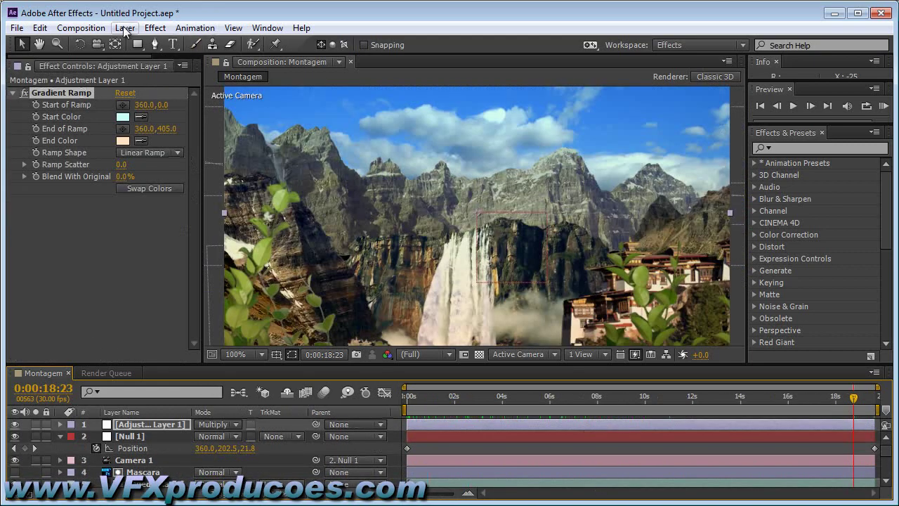
# Create a 720 x 405 Black Solid 1 and move it beneath Adjustment Layer 1
pyautogui.click(125, 28)
pyautogui.moveTo(134, 45)
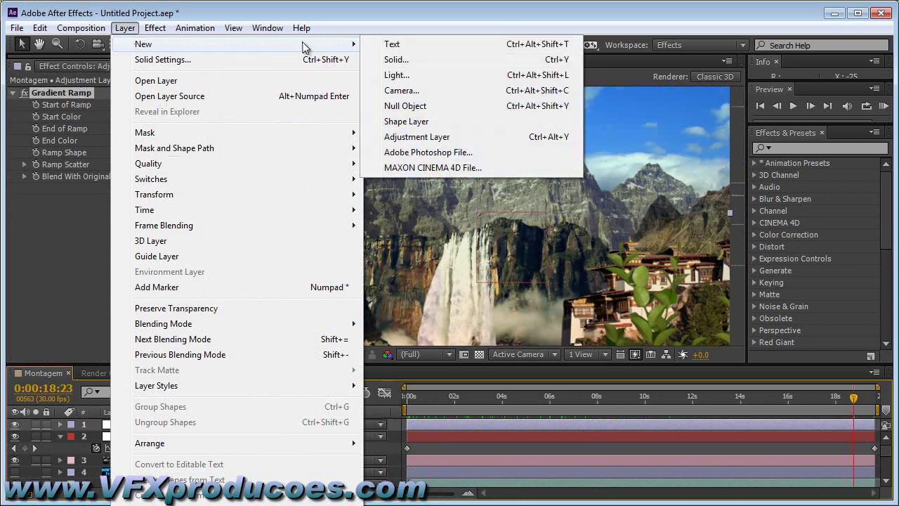
pyautogui.click(393, 62)
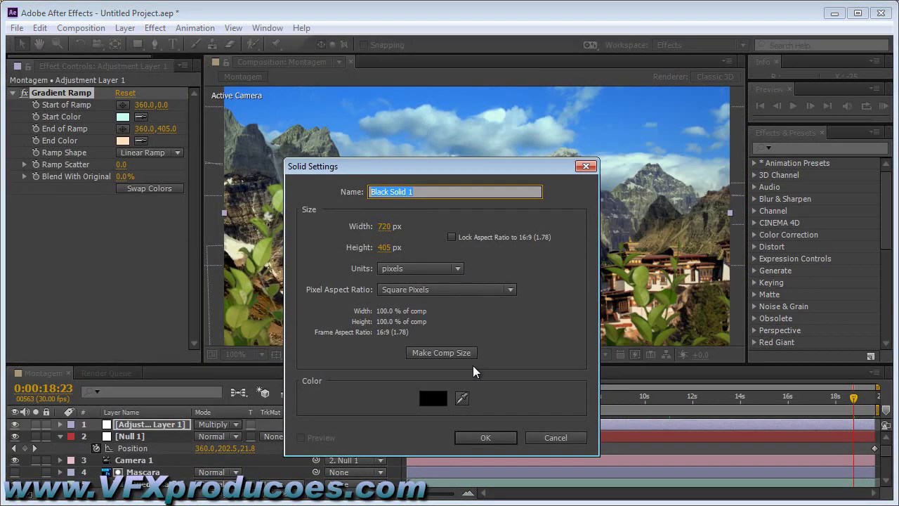
pyautogui.click(482, 441)
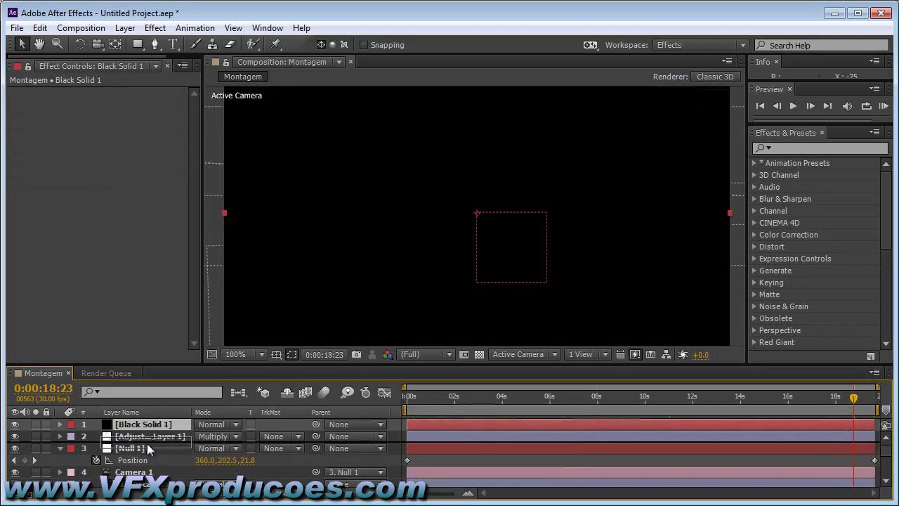
pyautogui.hotkey('ctrl', '[')
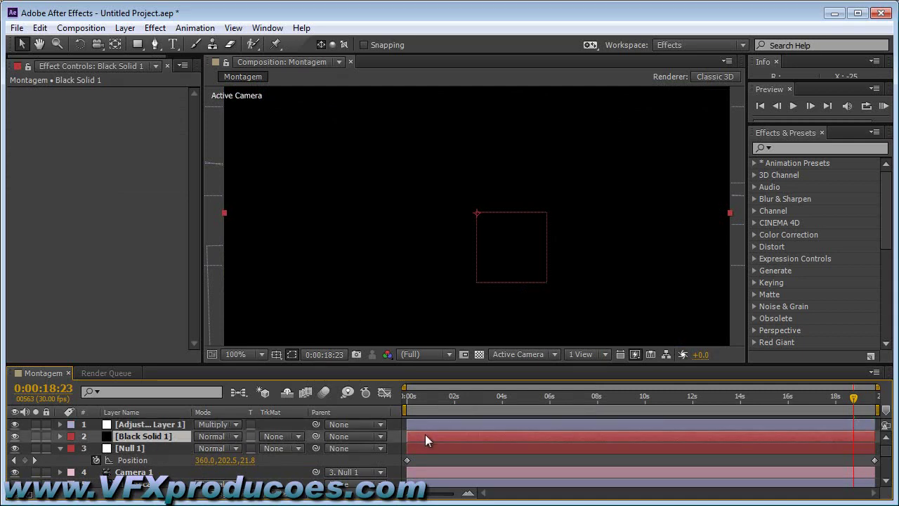
pyautogui.click(155, 28)
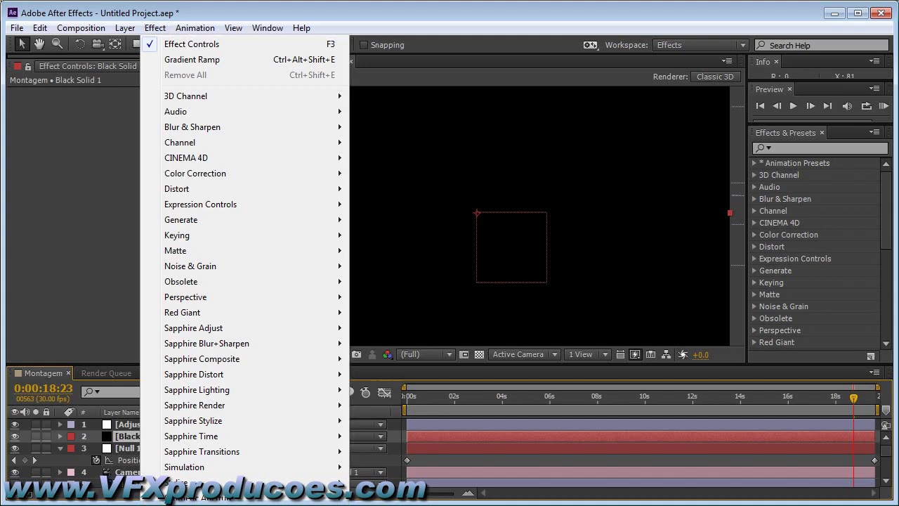
# Apply Particular to Black Solid 1 and set the emitter Position Z to 540
pyautogui.click(269, 277)
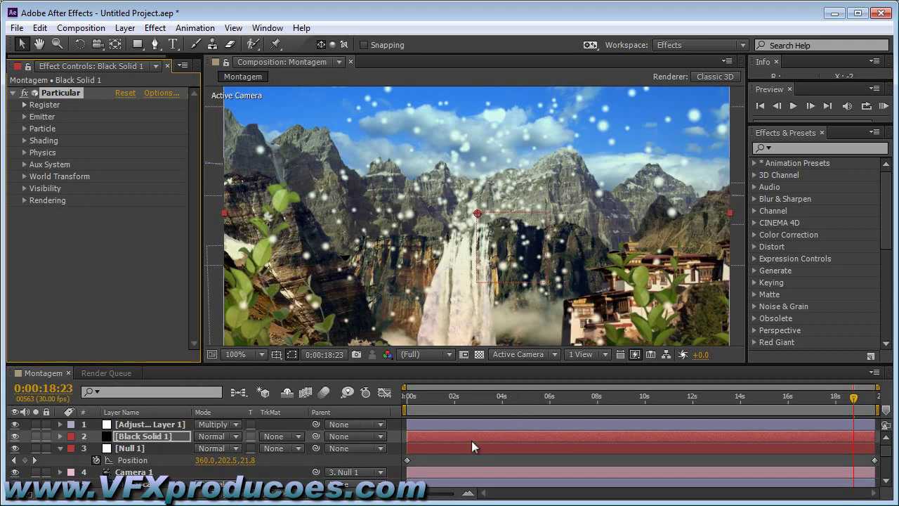
pyautogui.click(23, 116)
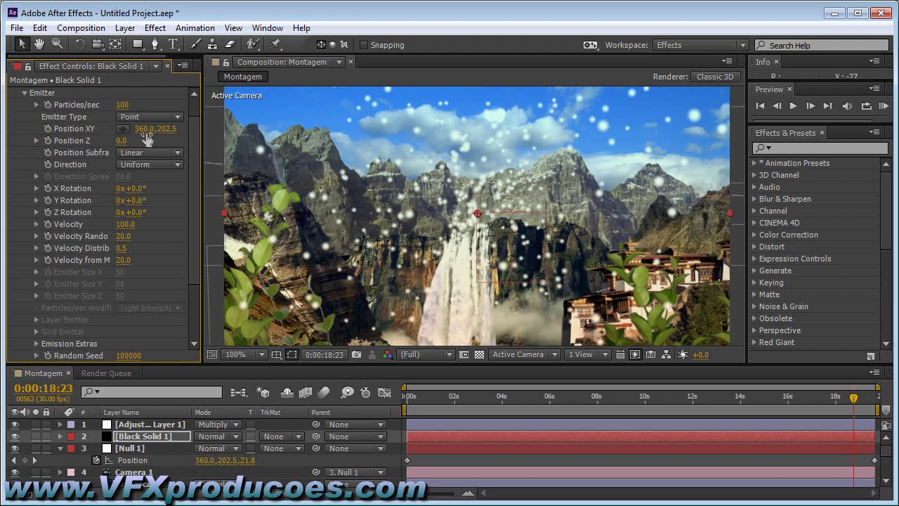
pyautogui.click(123, 141)
pyautogui.write('540')
pyautogui.press('Return')
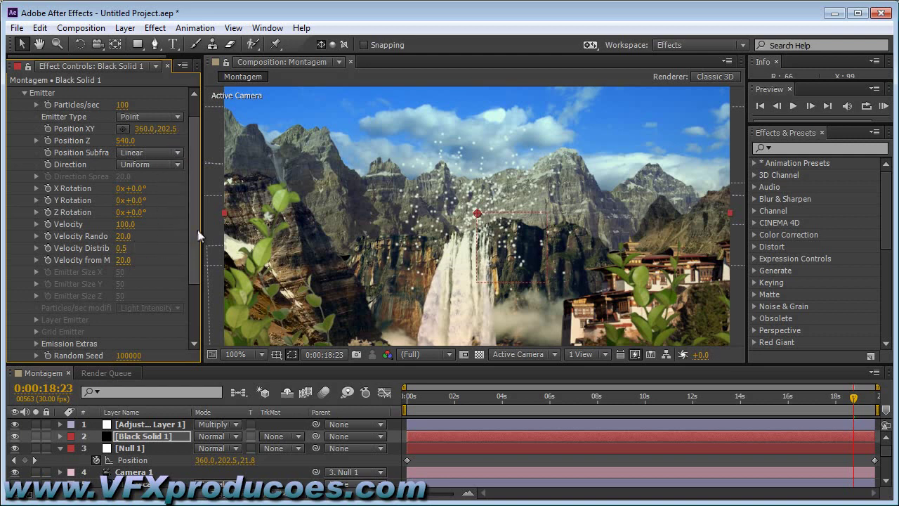
pyautogui.moveTo(197, 230); pyautogui.dragTo(196, 246)
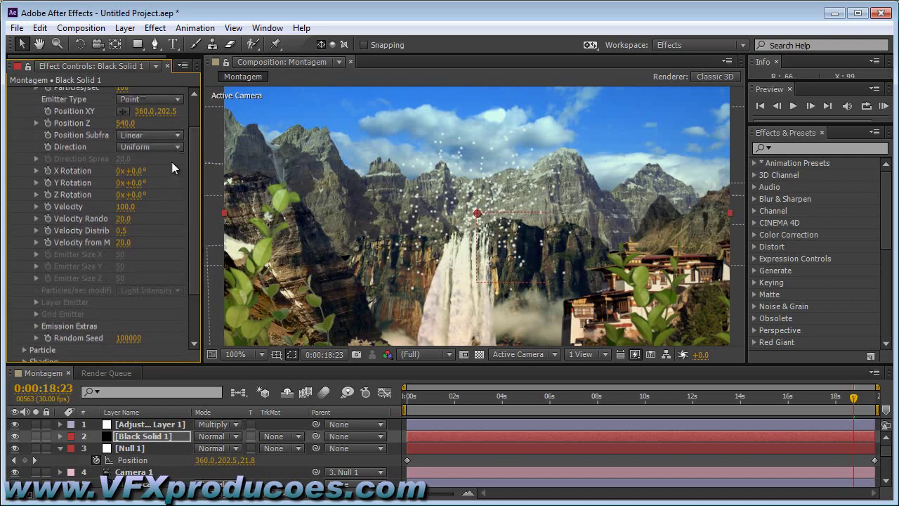
# Make the emitter a Box sized 1093×536×579, viewing at final quality
pyautogui.click(153, 102)
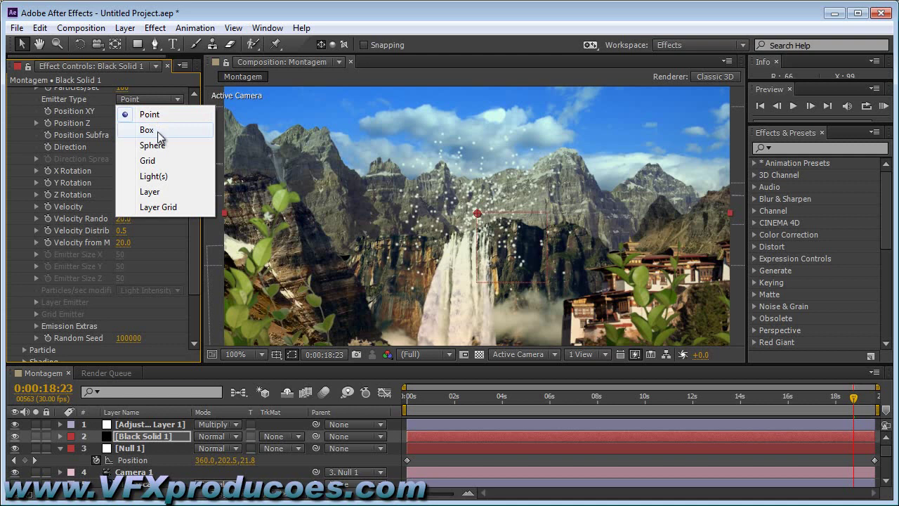
pyautogui.click(160, 134)
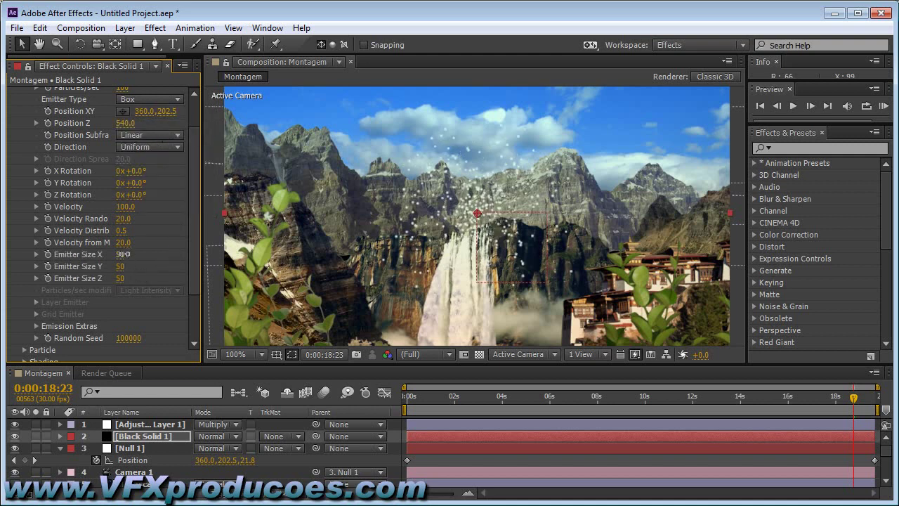
pyautogui.moveTo(121, 254); pyautogui.dragTo(238, 252)
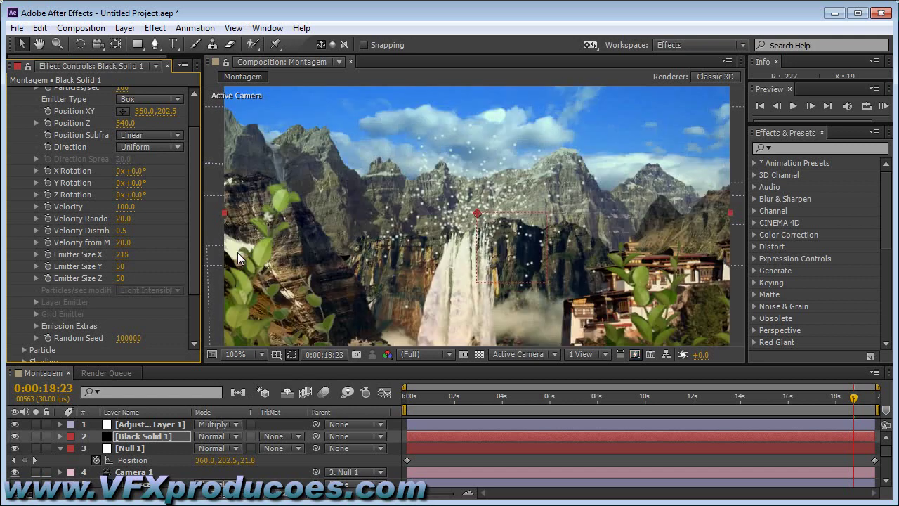
pyautogui.click(640, 357)
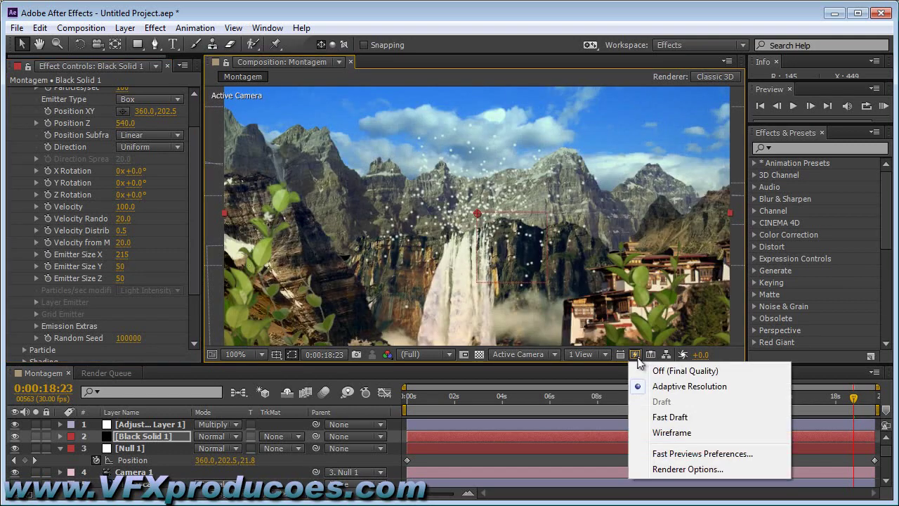
pyautogui.click(664, 372)
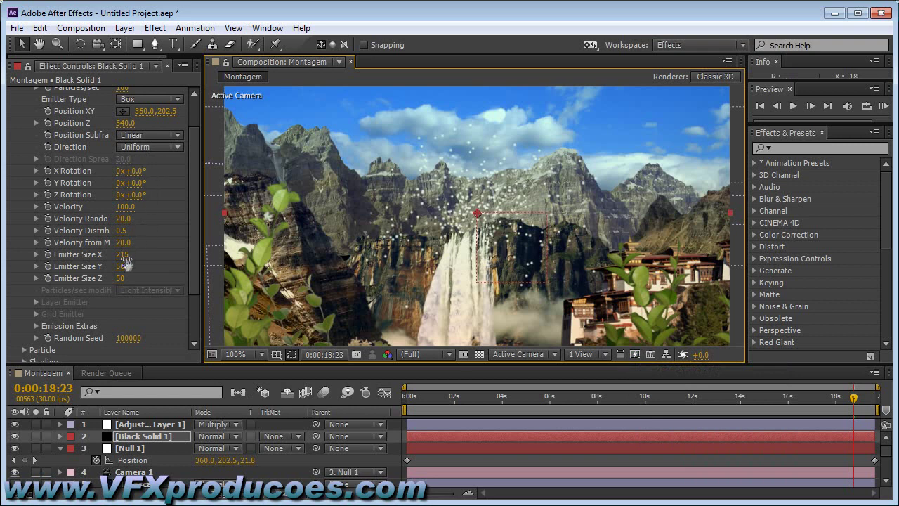
pyautogui.moveTo(125, 259)
pyautogui.mouseDown()
pyautogui.moveTo(398, 284)
pyautogui.moveTo(787, 300)
pyautogui.mouseUp()
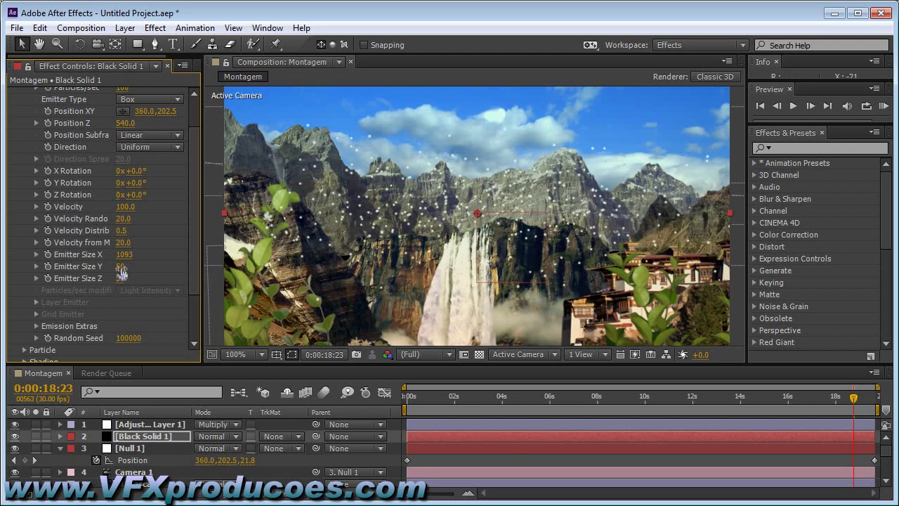
pyautogui.moveTo(133, 265)
pyautogui.mouseDown()
pyautogui.moveTo(490, 313)
pyautogui.moveTo(520, 327)
pyautogui.mouseUp()
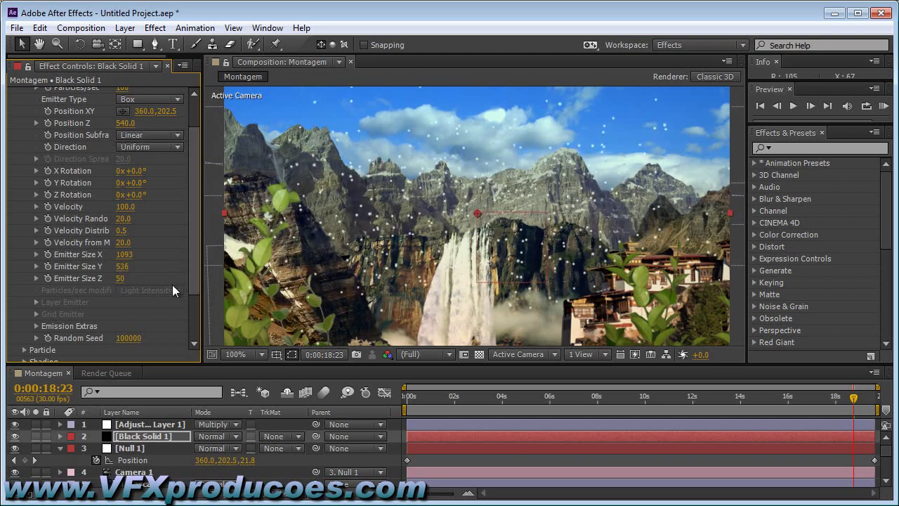
pyautogui.moveTo(133, 278)
pyautogui.mouseDown()
pyautogui.moveTo(460, 282)
pyautogui.moveTo(508, 294)
pyautogui.mouseUp()
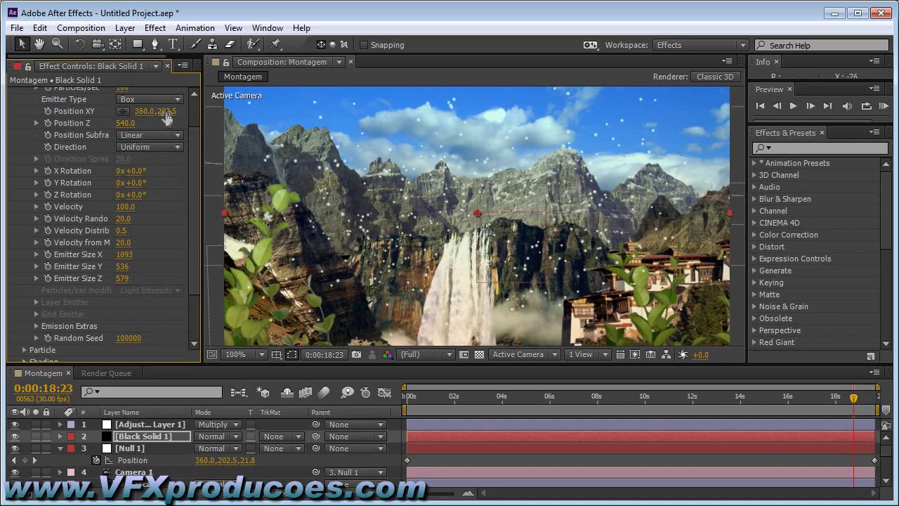
# Move the emitter to Position XY 360, 395.5 and set Velocity to 0.3
pyautogui.moveTo(167, 111)
pyautogui.mouseDown()
pyautogui.moveTo(220, 127)
pyautogui.moveTo(489, 275)
pyautogui.mouseUp()
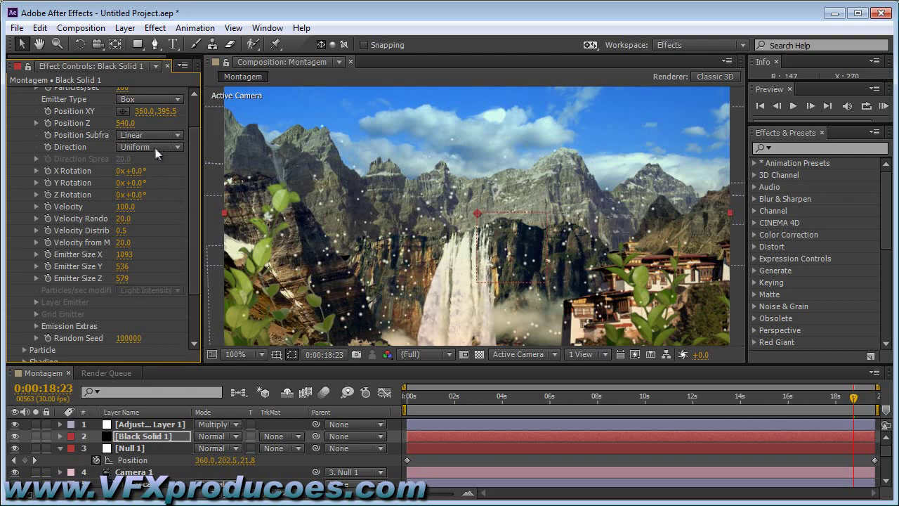
pyautogui.click(127, 207)
pyautogui.write('0.5')
pyautogui.press('Return')
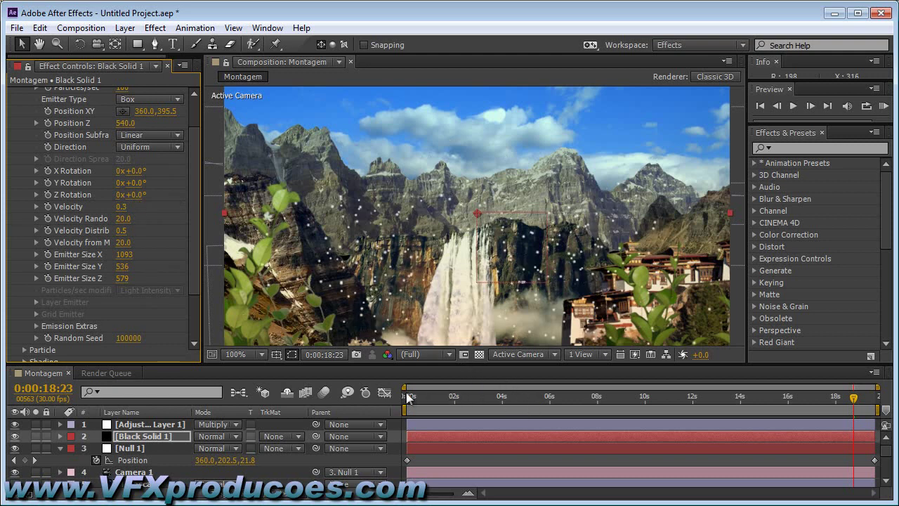
# Slide Black Solid 1 to start before 0s and extend its out-point to the comp's end
pyautogui.click(405, 396)
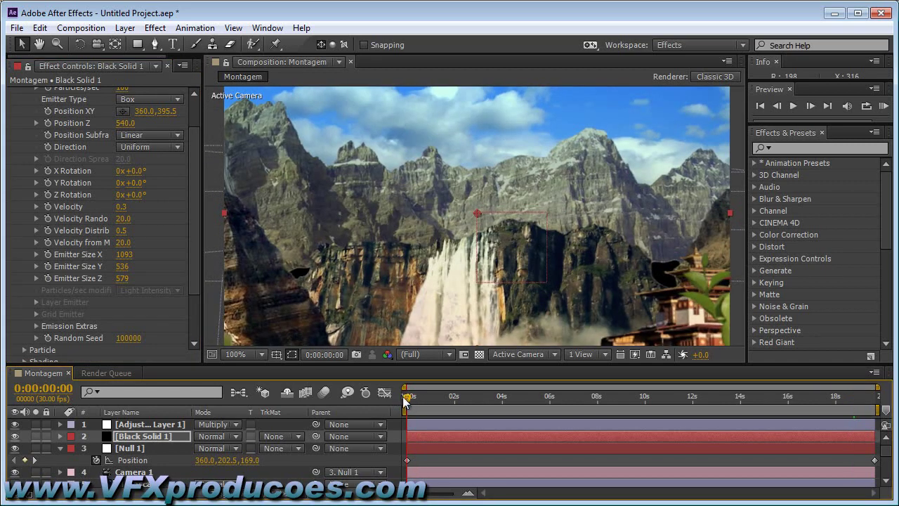
pyautogui.moveTo(405, 399); pyautogui.dragTo(481, 397)
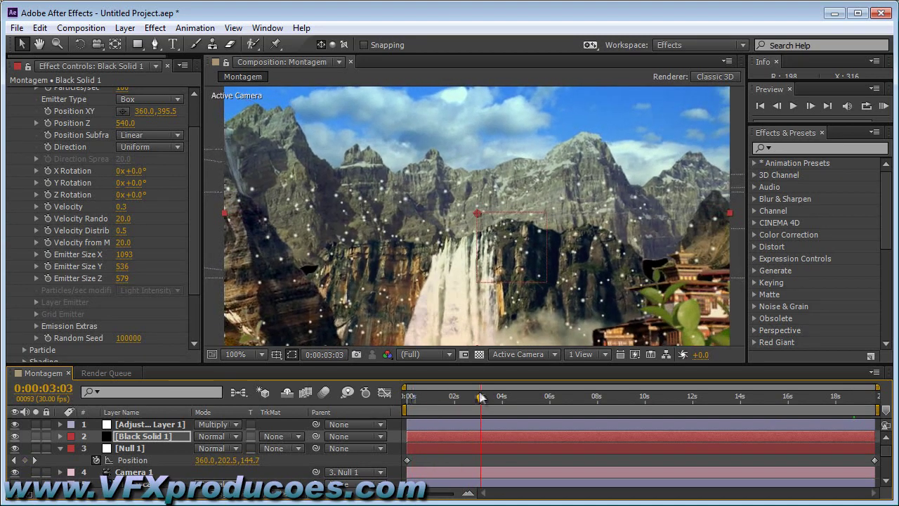
pyautogui.moveTo(584, 437); pyautogui.dragTo(441, 430)
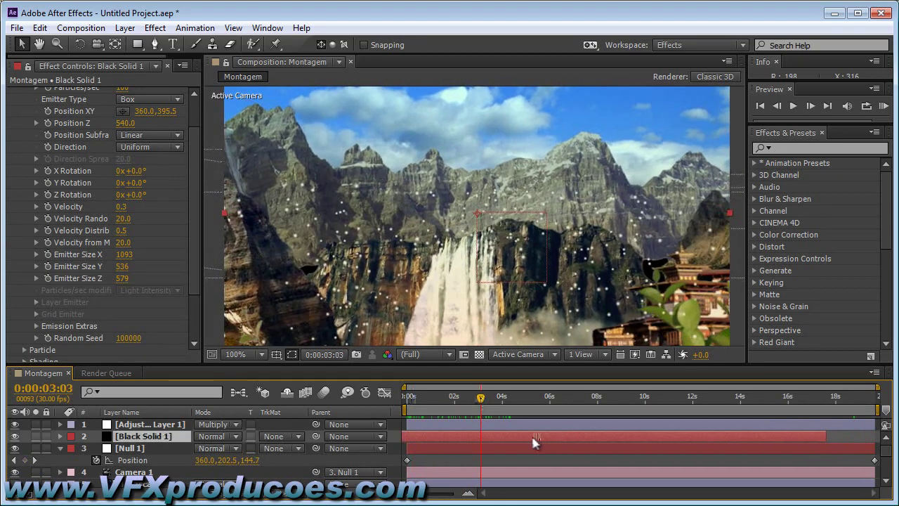
pyautogui.moveTo(416, 396); pyautogui.dragTo(404, 398)
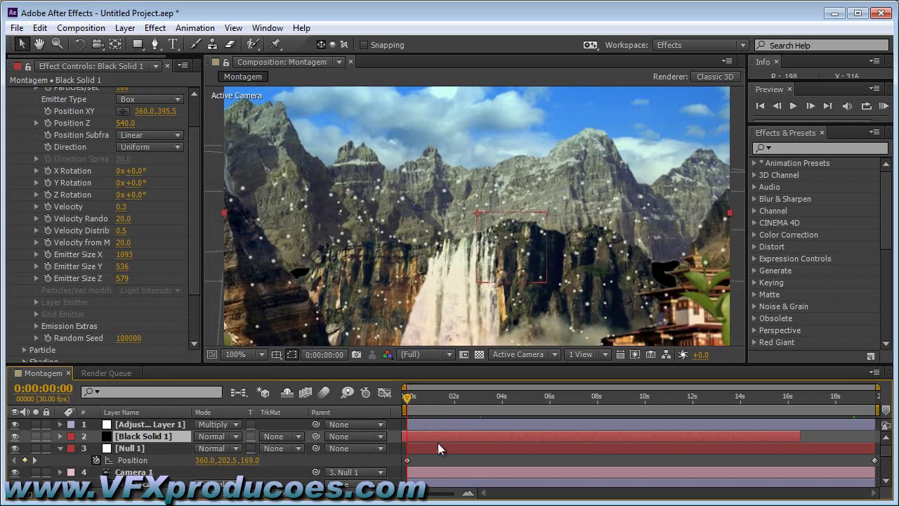
pyautogui.moveTo(437, 443); pyautogui.dragTo(416, 438)
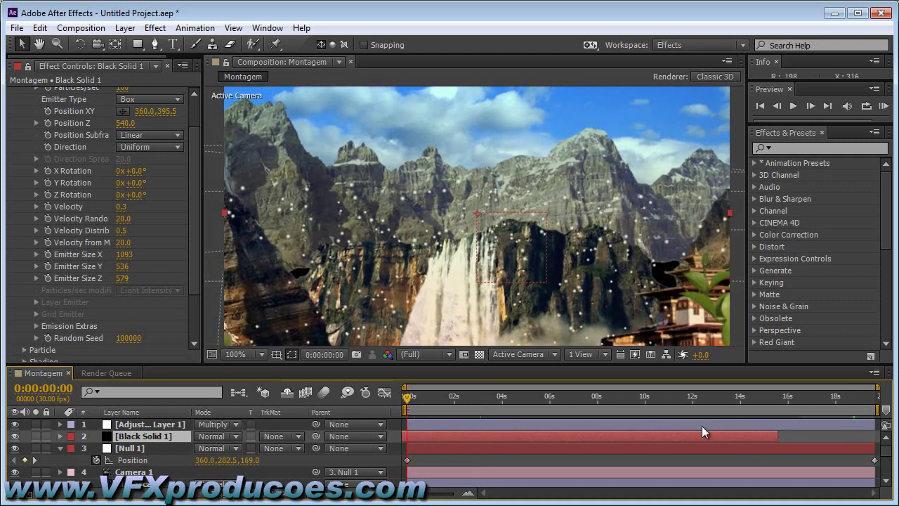
pyautogui.moveTo(778, 434); pyautogui.dragTo(871, 439)
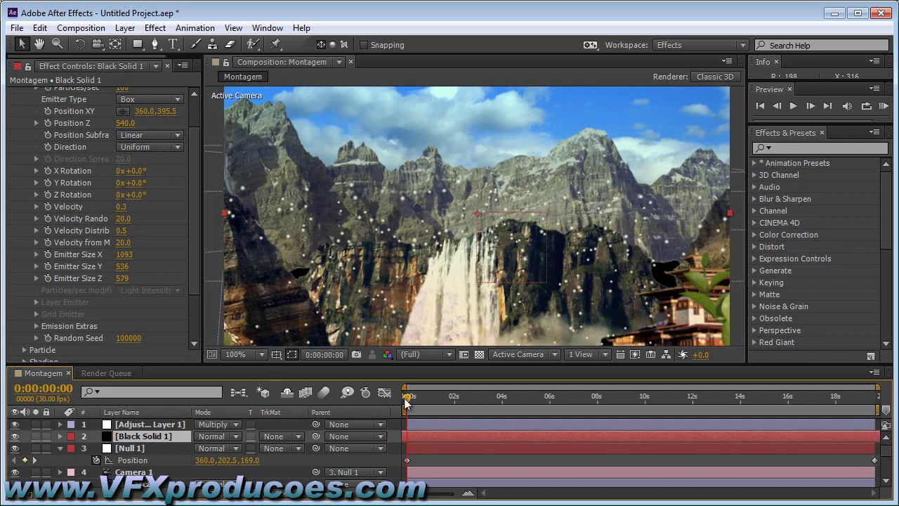
pyautogui.moveTo(409, 398)
pyautogui.mouseDown()
pyautogui.moveTo(759, 402)
pyautogui.moveTo(406, 399)
pyautogui.mouseUp()
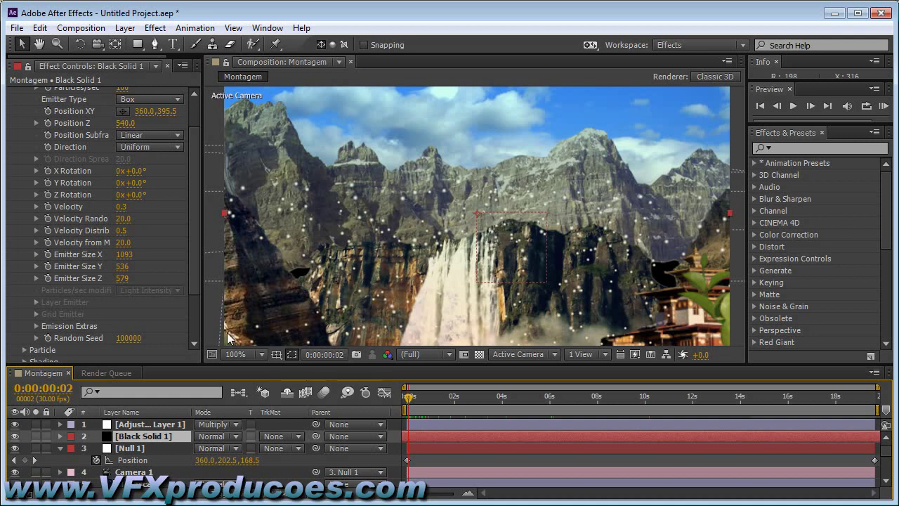
pyautogui.moveTo(196, 254); pyautogui.dragTo(195, 290)
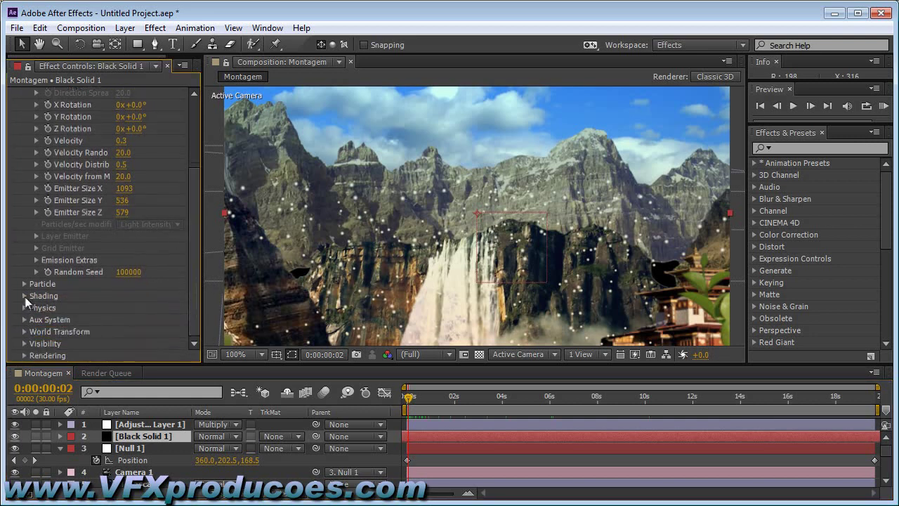
# Set particle Life to 5 seconds, type to Cloudlet, and Size Random to 40%
pyautogui.click(25, 285)
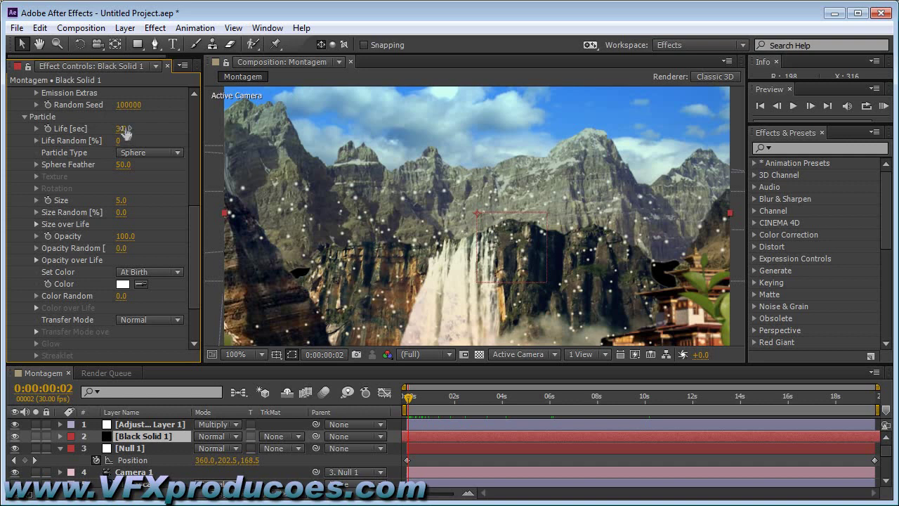
pyautogui.click(124, 128)
pyautogui.write('5')
pyautogui.click(138, 153)
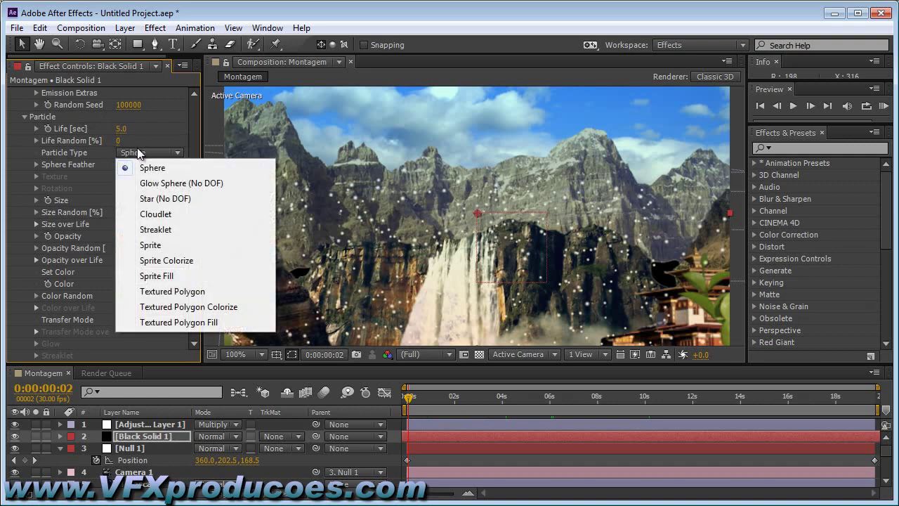
pyautogui.click(156, 213)
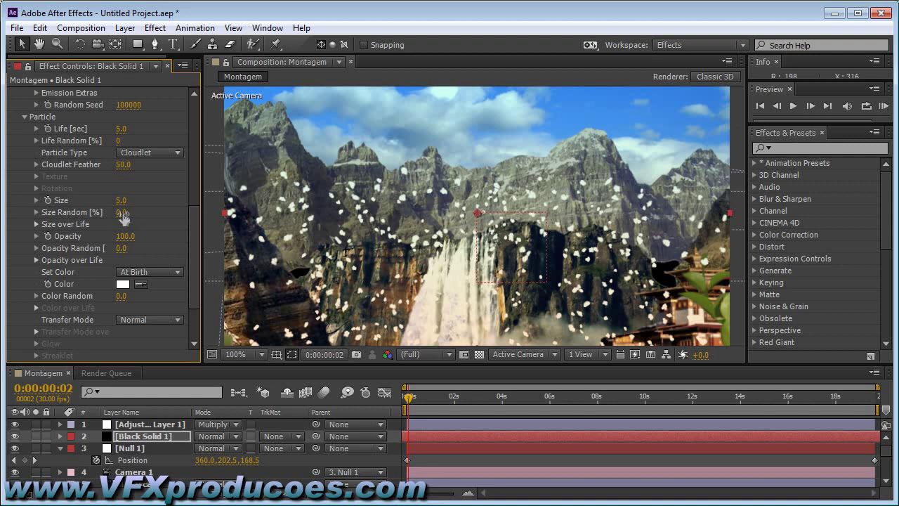
pyautogui.moveTo(121, 215); pyautogui.dragTo(151, 212)
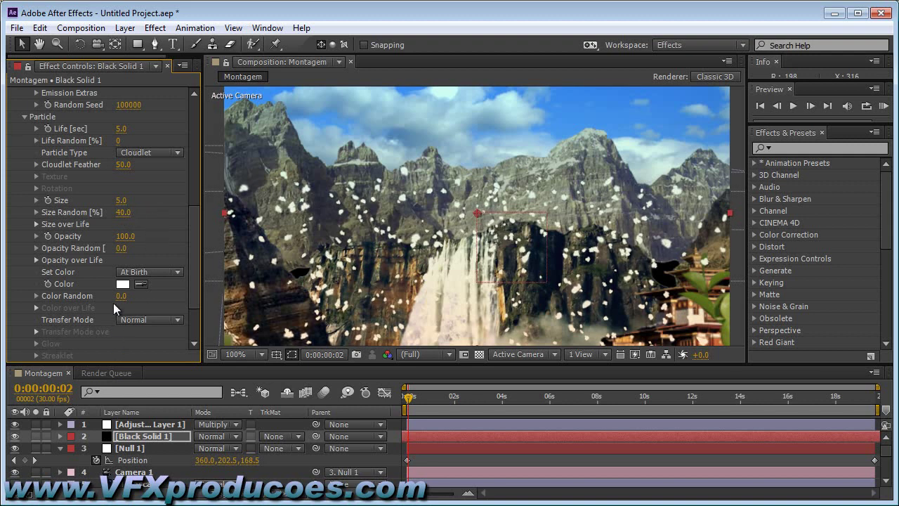
# Draw a hill-shaped Size over Life curve so particles grow then shrink
pyautogui.click(37, 224)
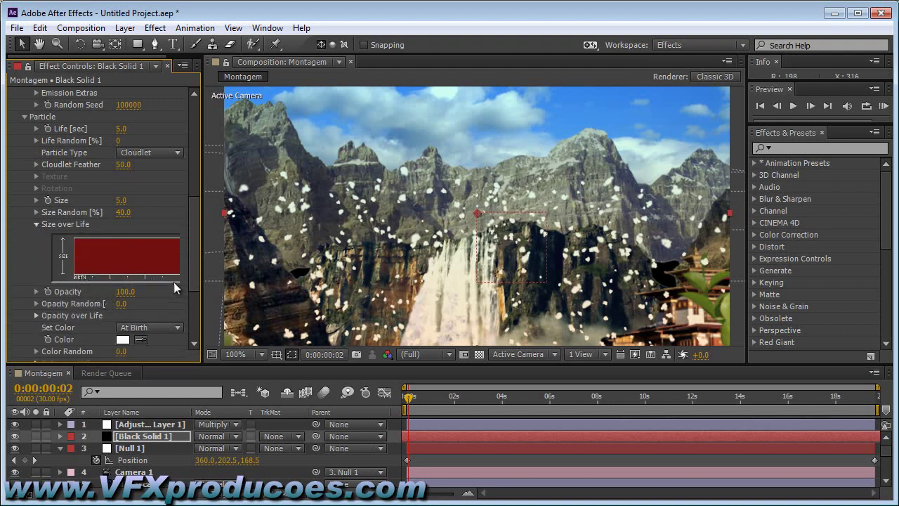
pyautogui.moveTo(76, 273); pyautogui.dragTo(172, 245)
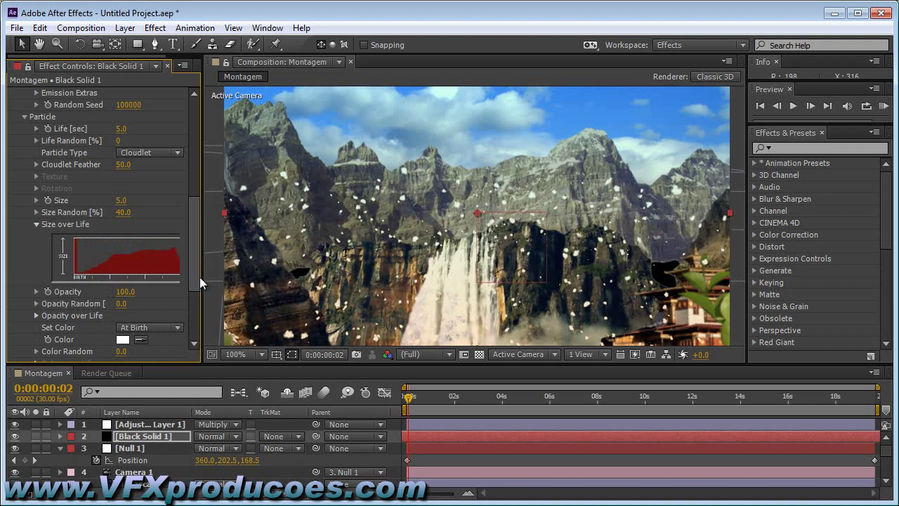
pyautogui.moveTo(202, 277); pyautogui.dragTo(313, 281)
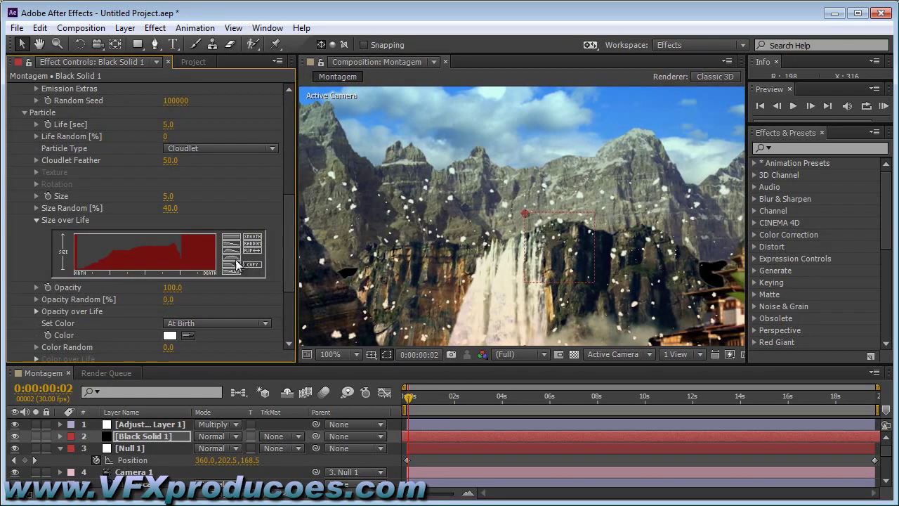
pyautogui.click(237, 264)
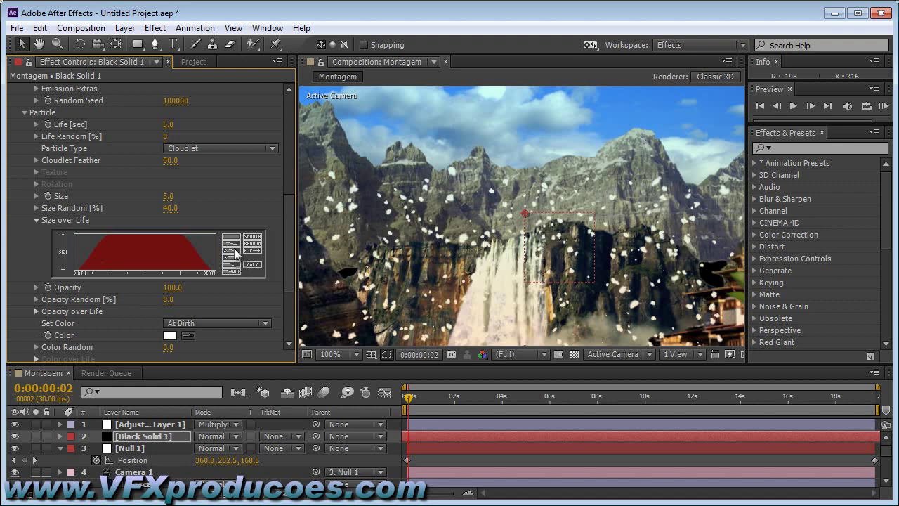
pyautogui.moveTo(87, 272); pyautogui.dragTo(203, 266)
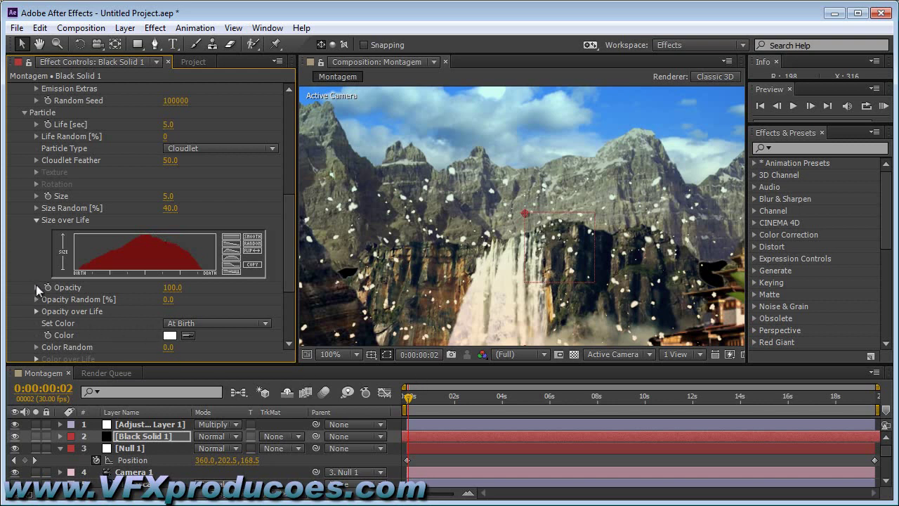
# Lower the cloudlet opacity and jump ahead in time to watch the particles develop
pyautogui.moveTo(135, 286); pyautogui.dragTo(115, 289)
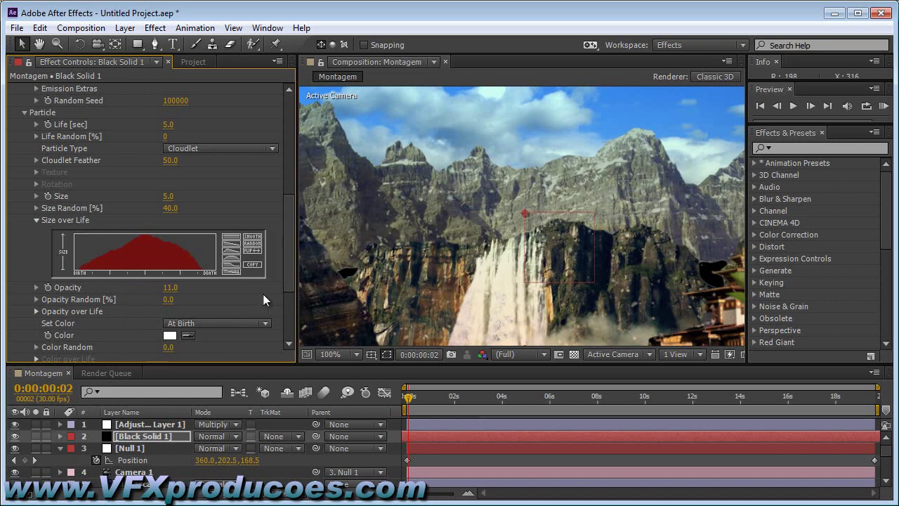
pyautogui.moveTo(410, 397); pyautogui.dragTo(565, 399)
pyautogui.scroll(2, 294, 219)
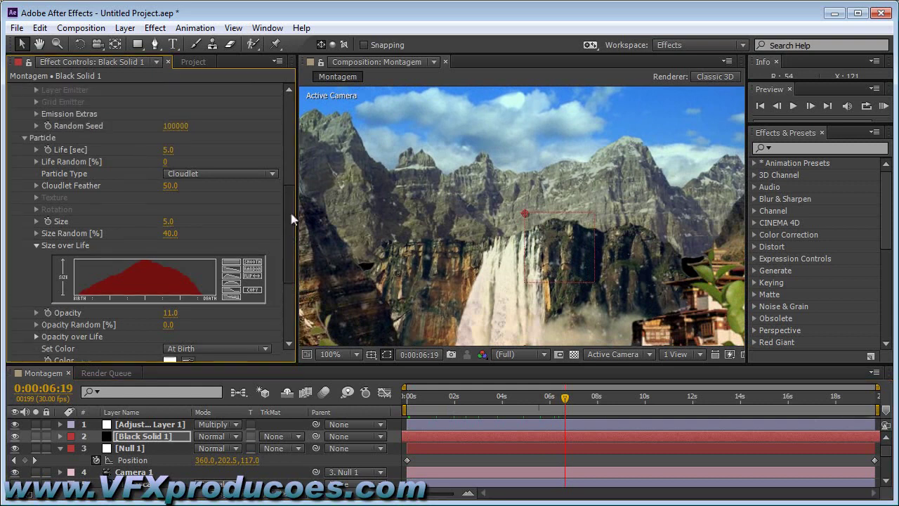
pyautogui.scroll(4, 292, 217)
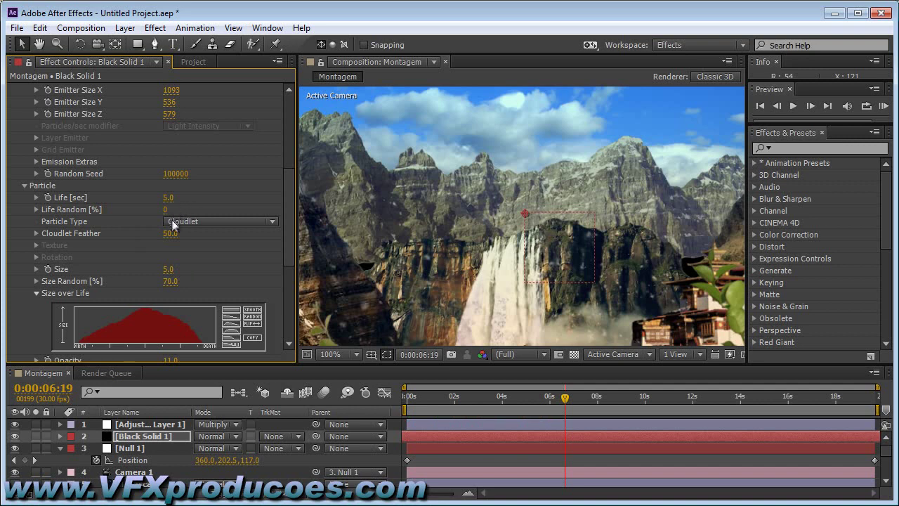
# Enlarge cloudlets to Size 46 with 70% Size Random, thin Opacity to 4, back at ~3 seconds
pyautogui.moveTo(168, 269); pyautogui.dragTo(199, 269)
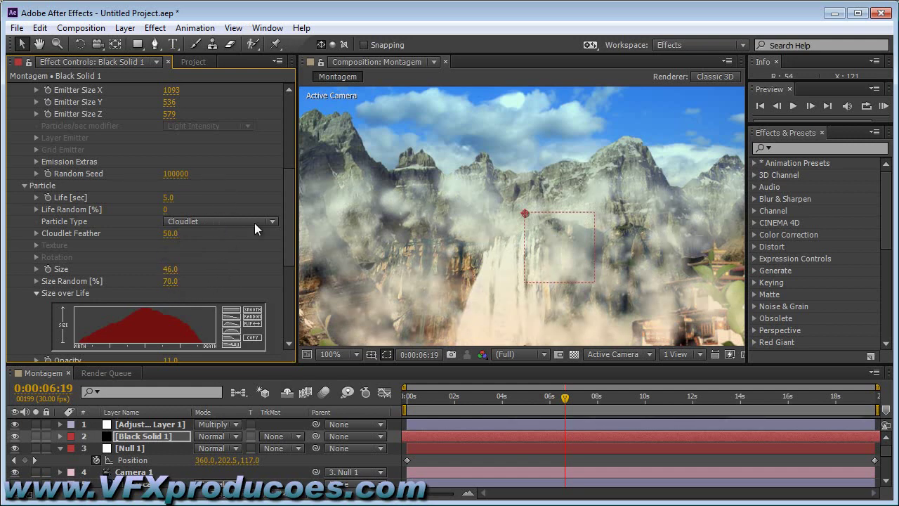
pyautogui.moveTo(291, 208)
pyautogui.mouseDown()
pyautogui.moveTo(296, 167)
pyautogui.moveTo(296, 239)
pyautogui.mouseUp()
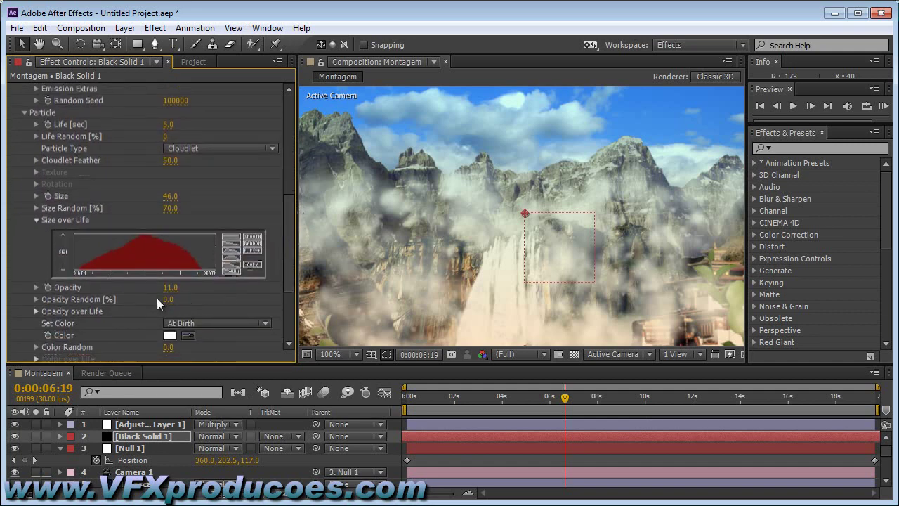
pyautogui.moveTo(170, 294); pyautogui.dragTo(168, 288)
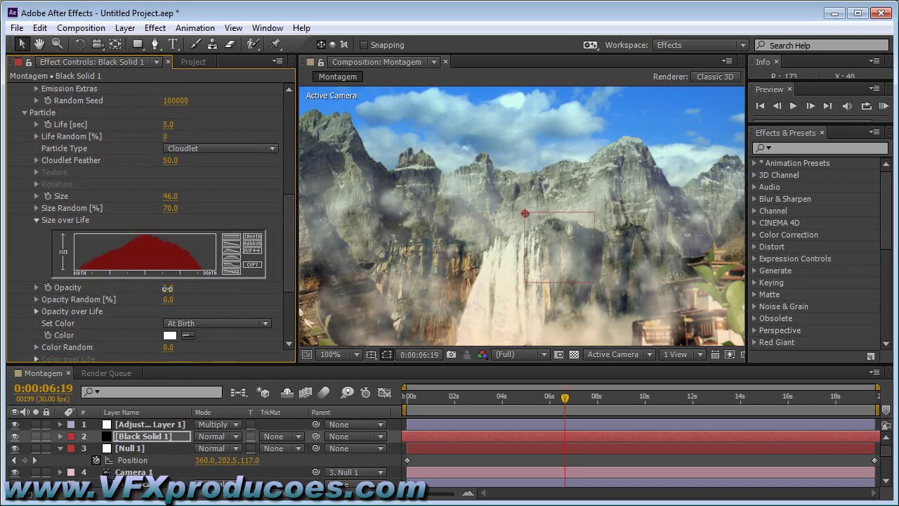
pyautogui.moveTo(167, 288); pyautogui.dragTo(167, 287)
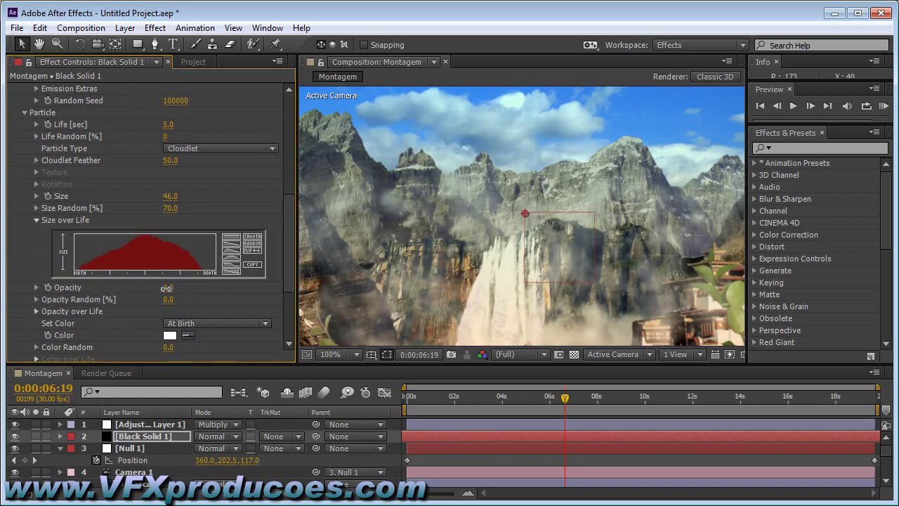
pyautogui.moveTo(565, 398)
pyautogui.mouseDown()
pyautogui.moveTo(434, 399)
pyautogui.moveTo(463, 397)
pyautogui.mouseUp()
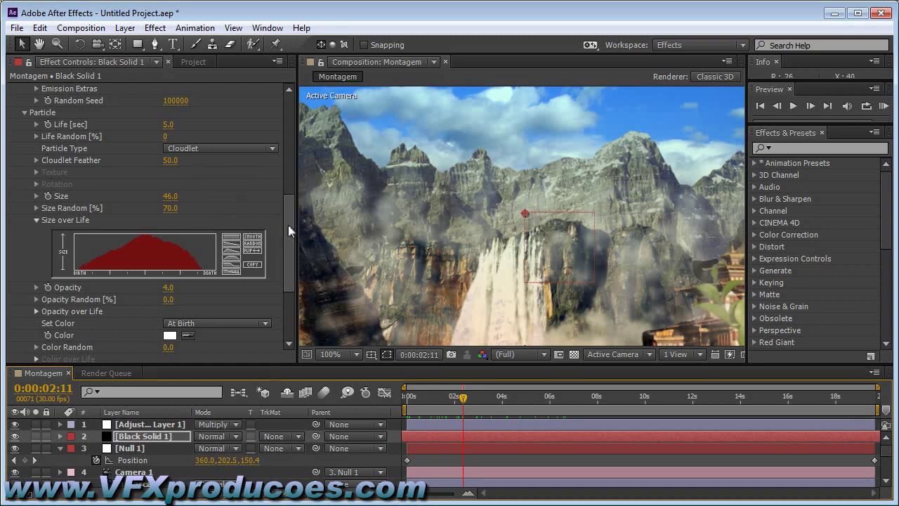
# Set the Emitter Velocity to 0.1 so the fog barely drifts, then scrub through the first seconds
pyautogui.moveTo(287, 225); pyautogui.dragTo(297, 162)
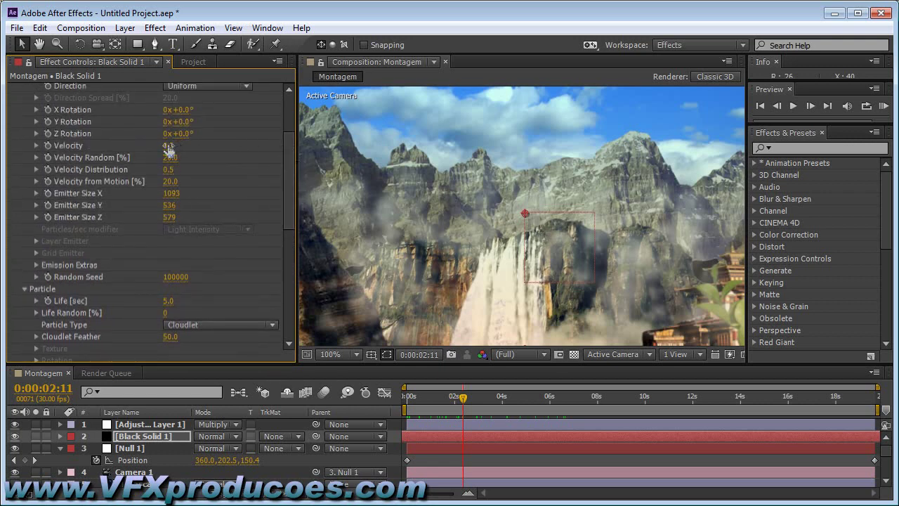
pyautogui.moveTo(167, 146); pyautogui.dragTo(184, 144)
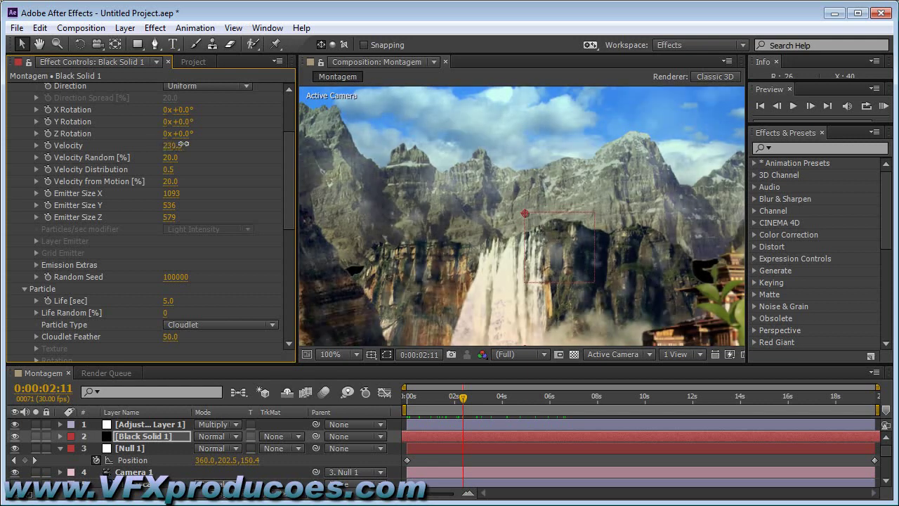
pyautogui.click(174, 147)
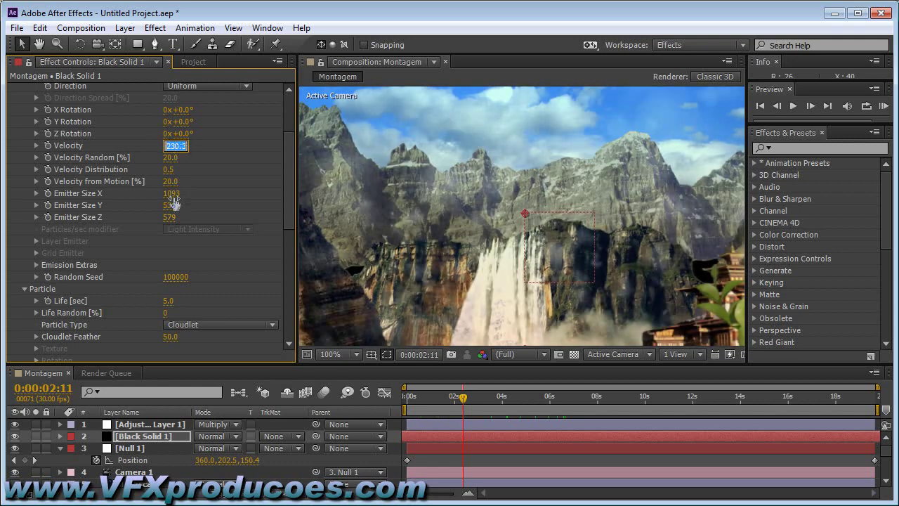
pyautogui.write('.1')
pyautogui.press('Return')
pyautogui.click(405, 398)
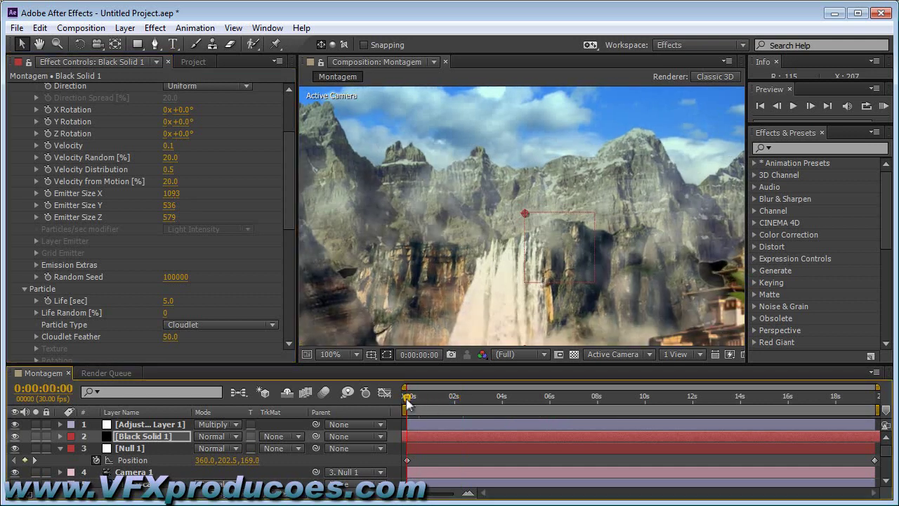
pyautogui.moveTo(406, 398); pyautogui.dragTo(560, 398)
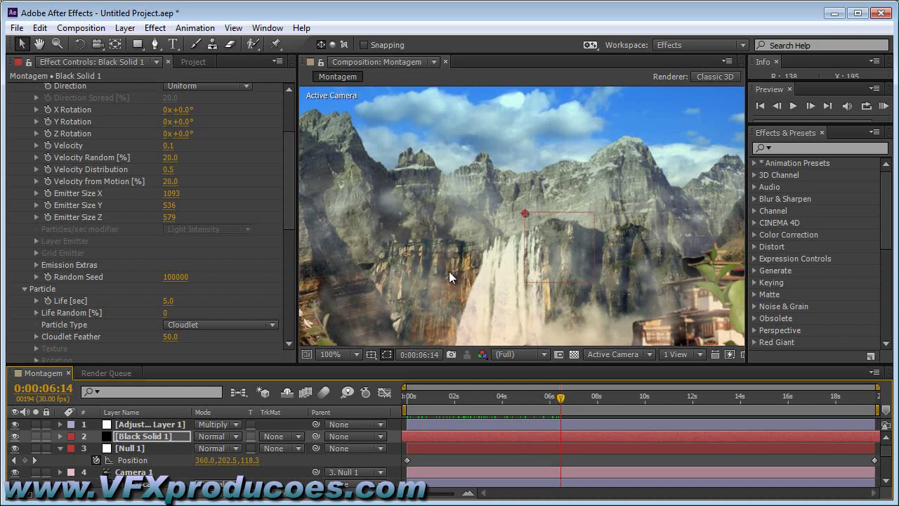
# Raise the particle Size to 77 and drop Opacity to 2, checking an earlier frame
pyautogui.moveTo(291, 203); pyautogui.dragTo(291, 313)
pyautogui.moveTo(285, 260); pyautogui.dragTo(288, 225)
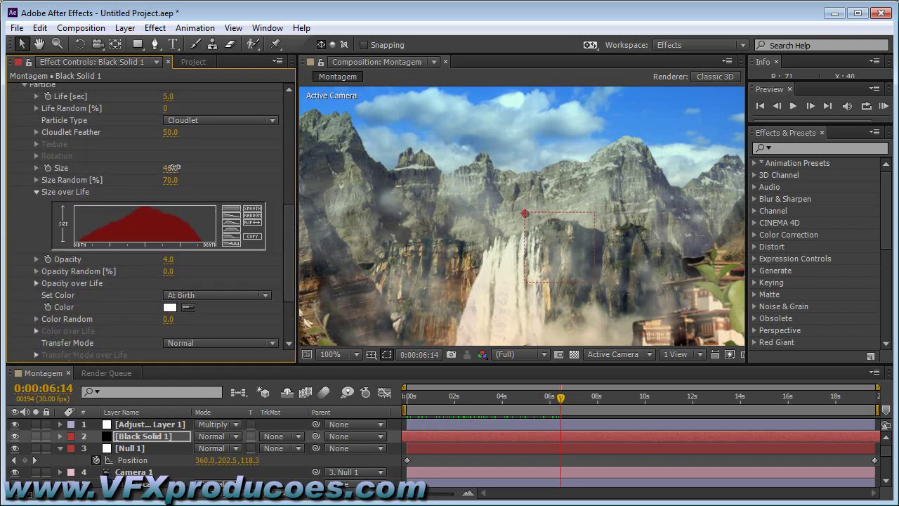
pyautogui.moveTo(172, 167); pyautogui.dragTo(191, 163)
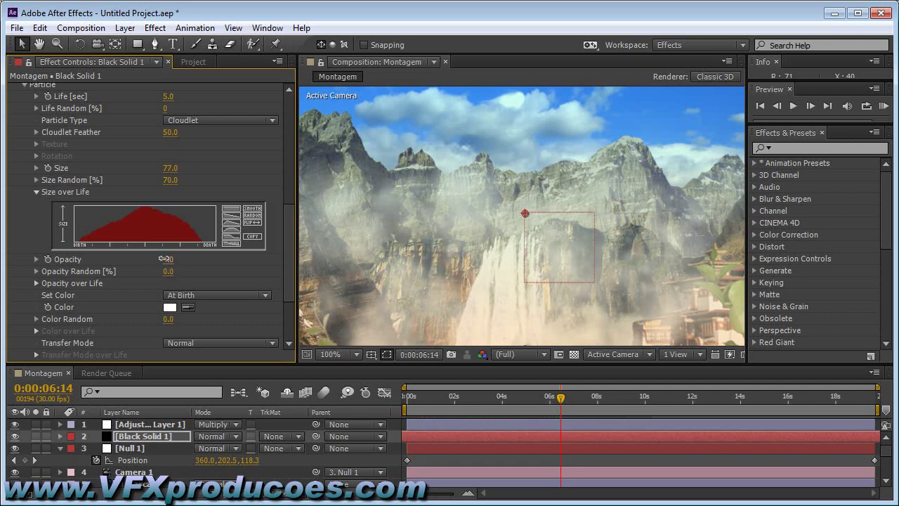
pyautogui.moveTo(159, 257); pyautogui.dragTo(156, 256)
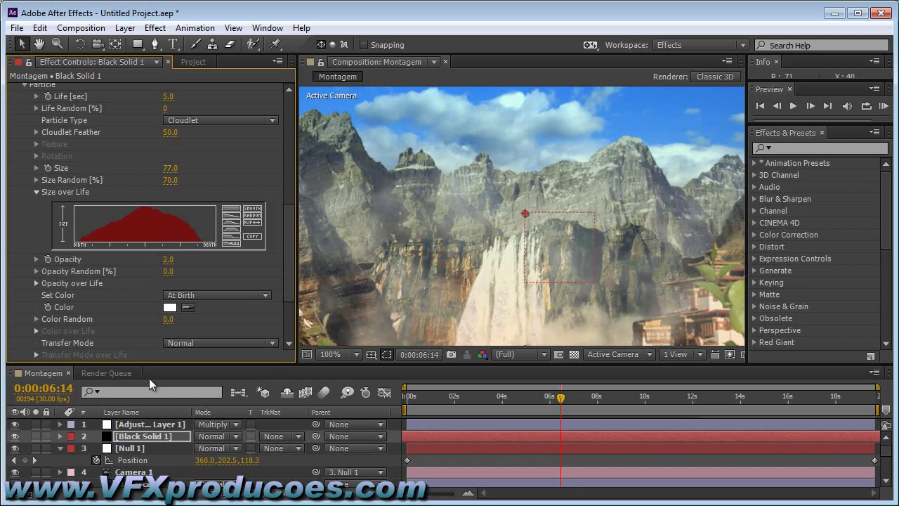
pyautogui.moveTo(422, 398); pyautogui.dragTo(589, 404)
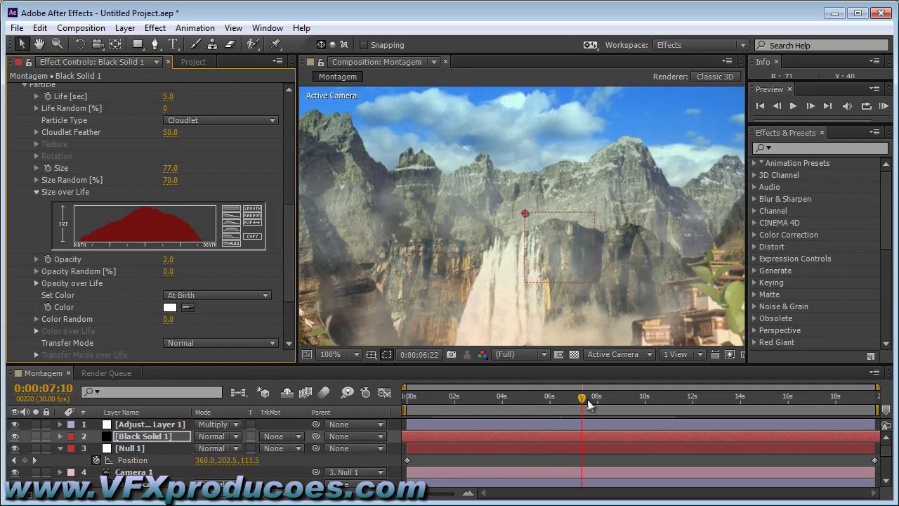
# Return to the composition start and play a preview of the fog over the Montagem scene
pyautogui.click(406, 398)
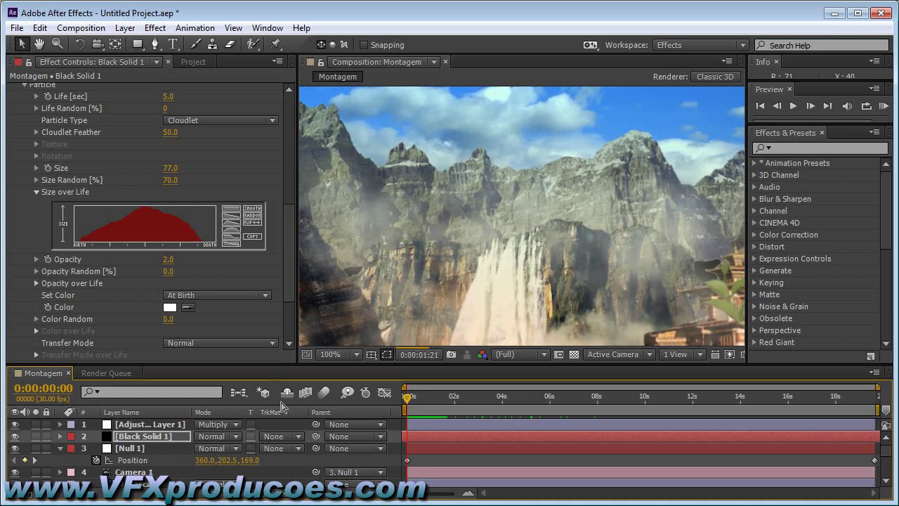
pyautogui.click(573, 278)
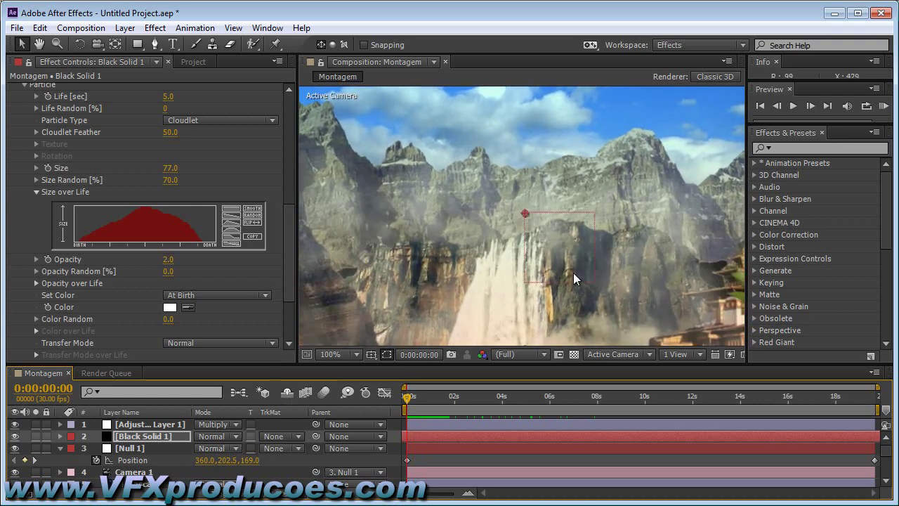
pyautogui.scroll(-2, 573, 278)
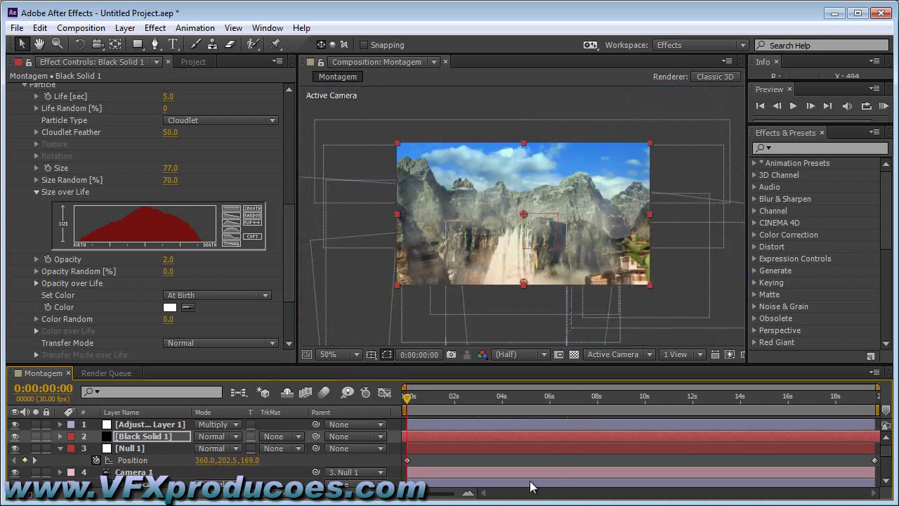
pyautogui.press('space')
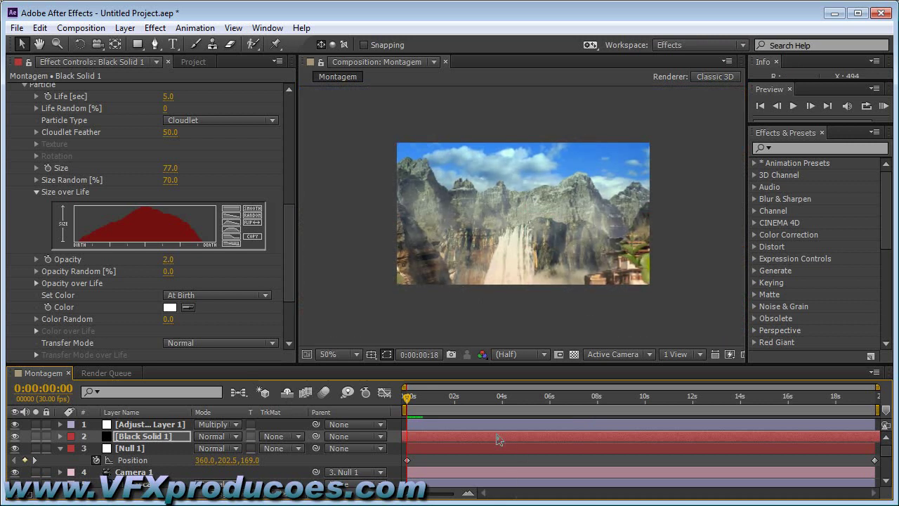
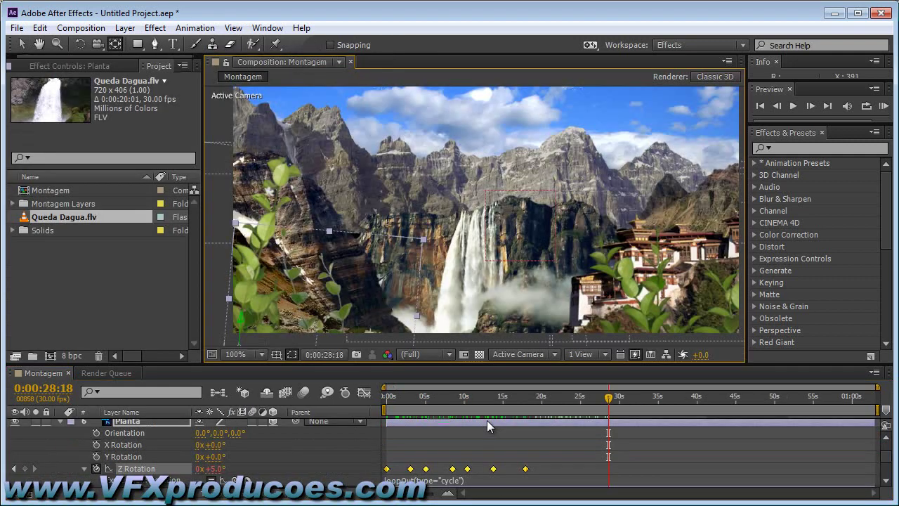
# Collapse the Planta, Templo, Pedra Dir and Pedra Esq layer properties
pyautogui.click(61, 421)
pyautogui.click(61, 433)
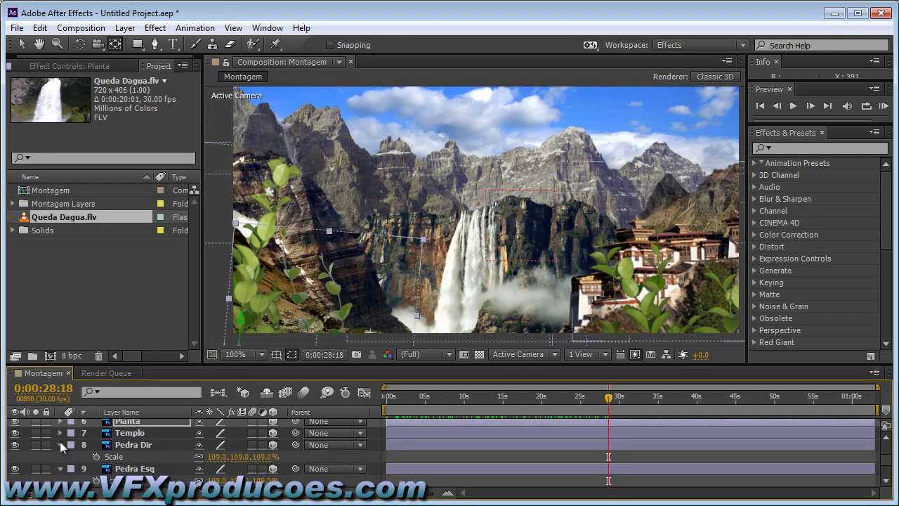
pyautogui.click(60, 445)
pyautogui.click(60, 457)
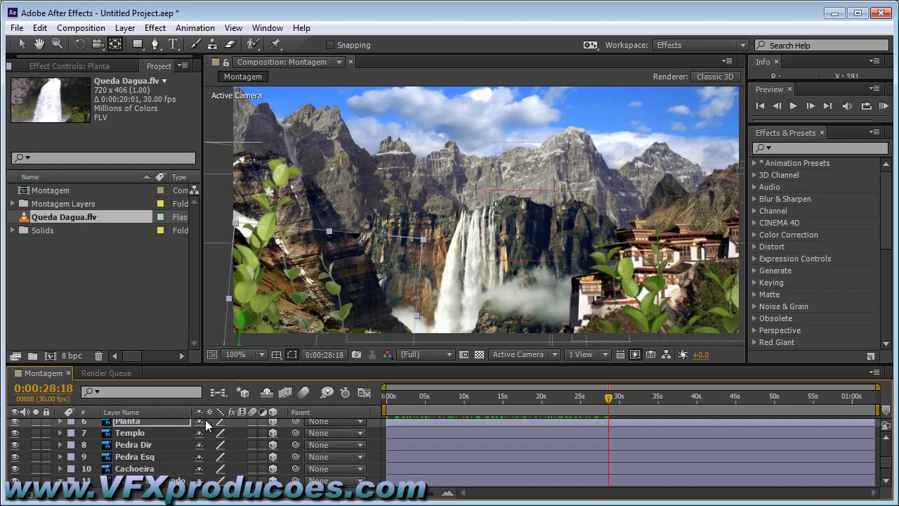
# Return the playhead to 0:00:00:00 and select the Cachoeira layer
pyautogui.moveTo(606, 402); pyautogui.dragTo(372, 402)
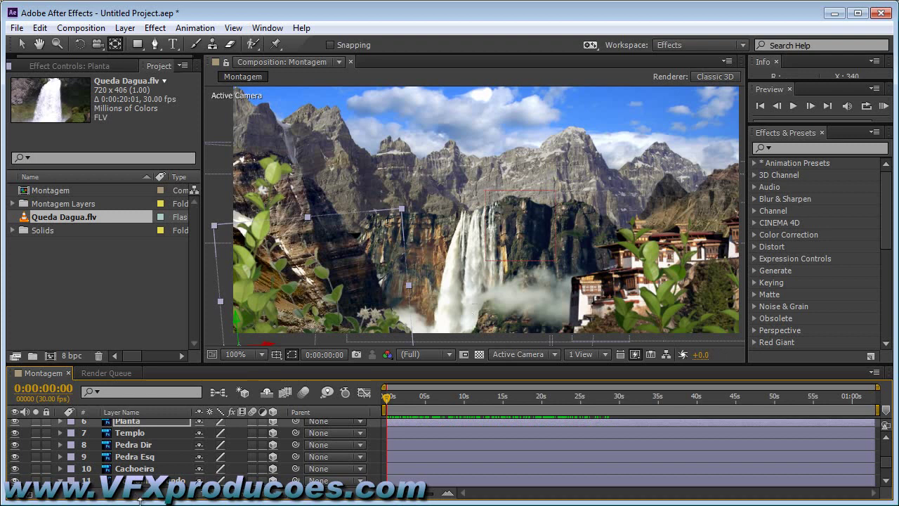
pyautogui.click(140, 469)
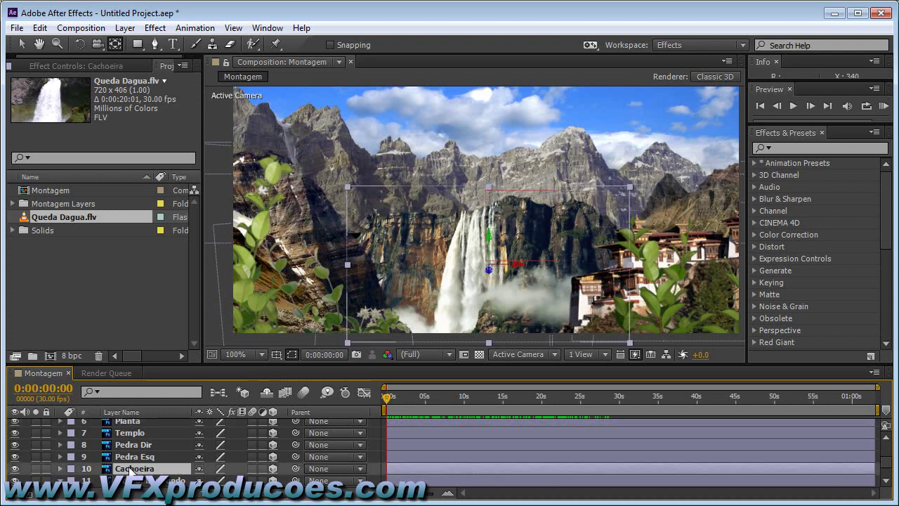
pyautogui.click(887, 482)
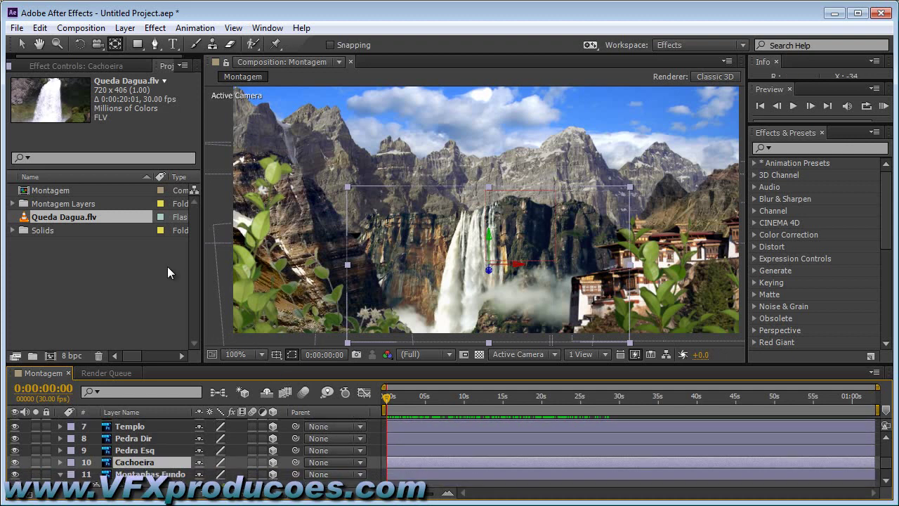
# Add Queda Dagua.flv to the timeline directly below the Mascara layer
pyautogui.moveTo(55, 220)
pyautogui.mouseDown()
pyautogui.moveTo(140, 425)
pyautogui.moveTo(141, 463)
pyautogui.moveTo(141, 438)
pyautogui.mouseUp()
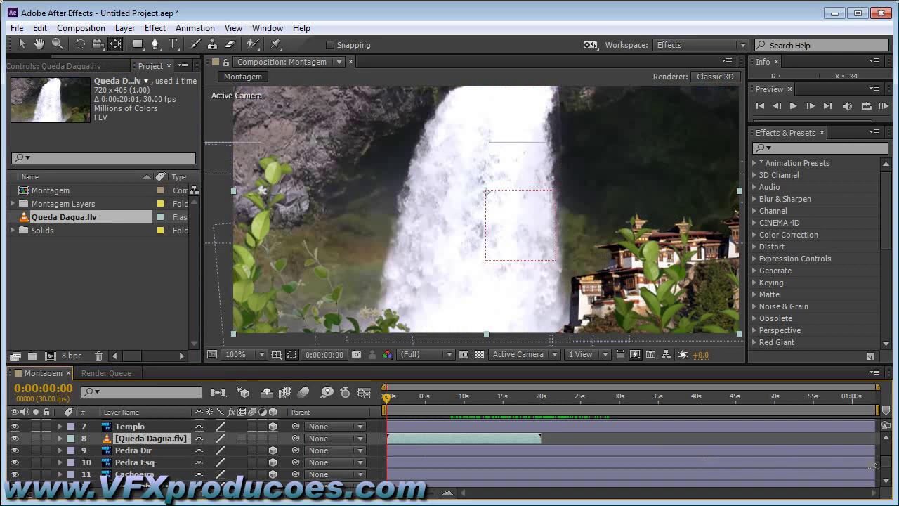
pyautogui.scroll(2, 888, 466)
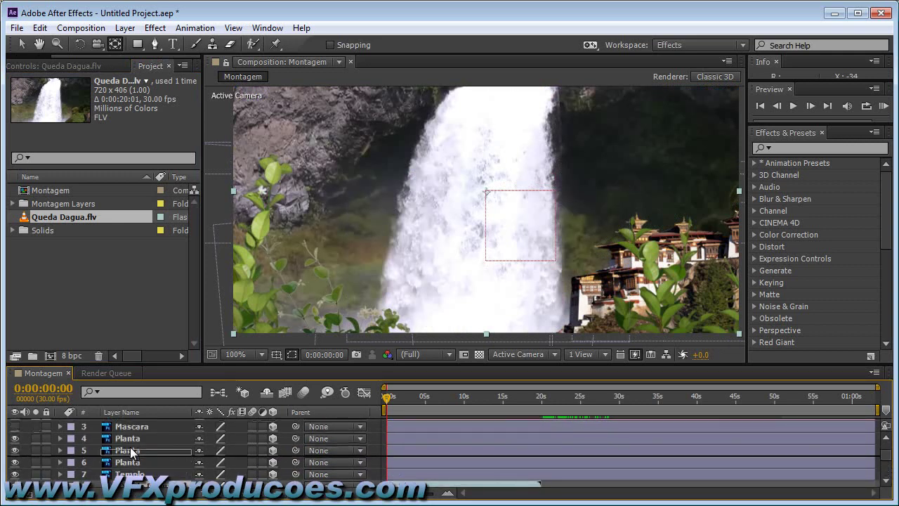
pyautogui.scroll(2, 138, 463)
pyautogui.moveTo(138, 461); pyautogui.dragTo(138, 461)
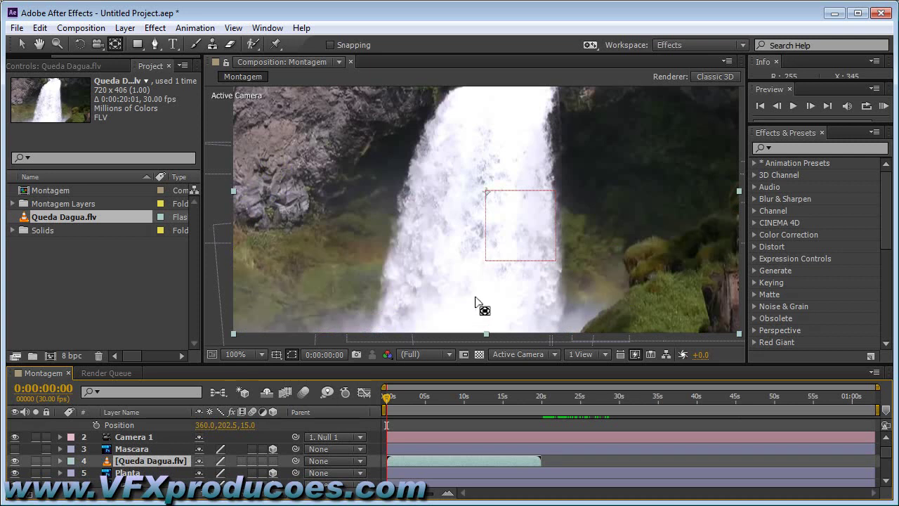
# Scale the waterfall footage to 56% and move it lower in the scene
pyautogui.press('s')
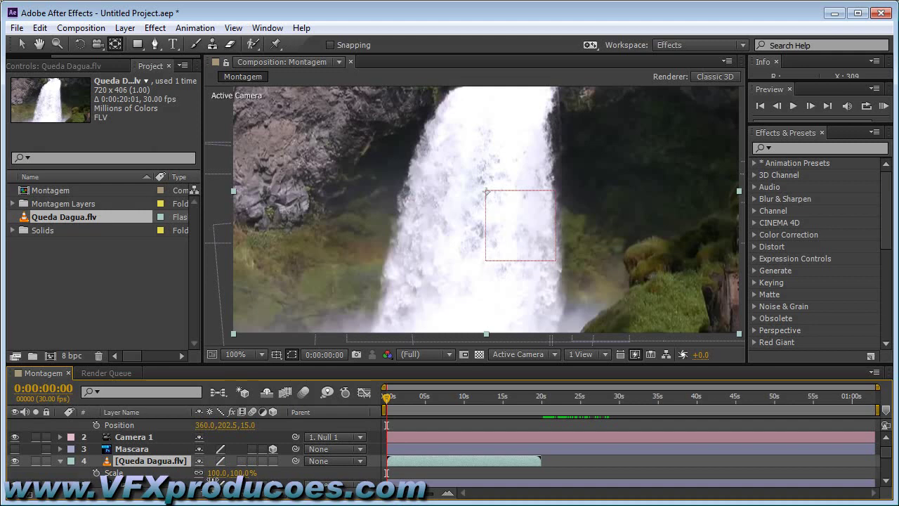
pyautogui.moveTo(221, 476); pyautogui.dragTo(171, 460)
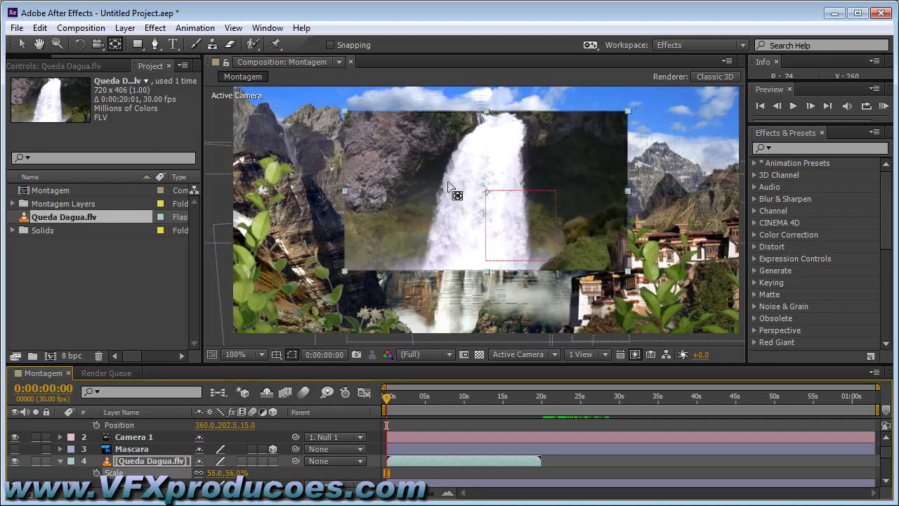
pyautogui.press('v')
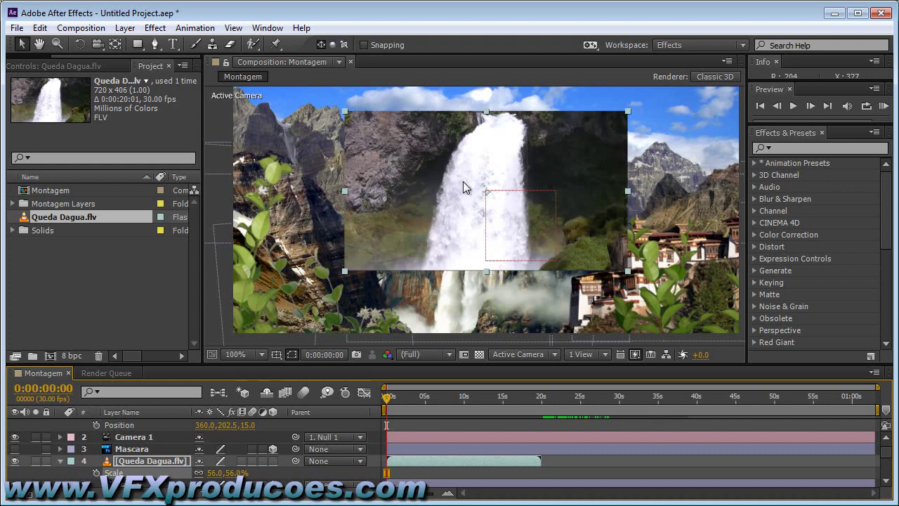
pyautogui.moveTo(463, 182)
pyautogui.mouseDown()
pyautogui.moveTo(450, 323)
pyautogui.moveTo(450, 263)
pyautogui.mouseUp()
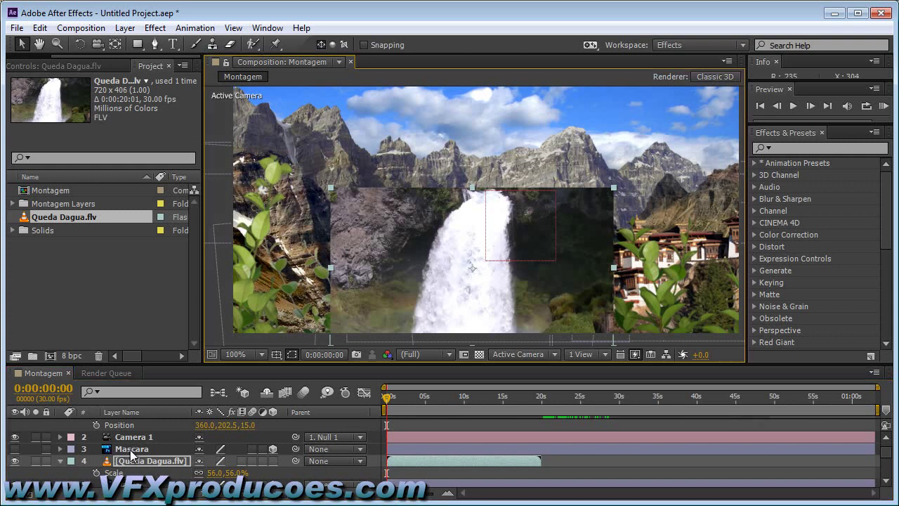
# Make Mascara visible, nudge the waterfall, and set the Queda Dagua layer's TrkMat to Luma Matte
pyautogui.click(14, 449)
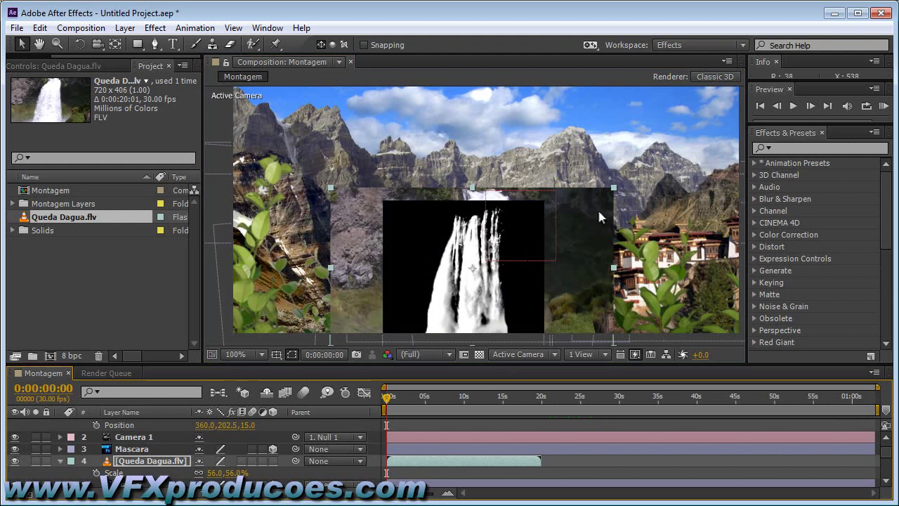
pyautogui.moveTo(584, 212); pyautogui.dragTo(583, 223)
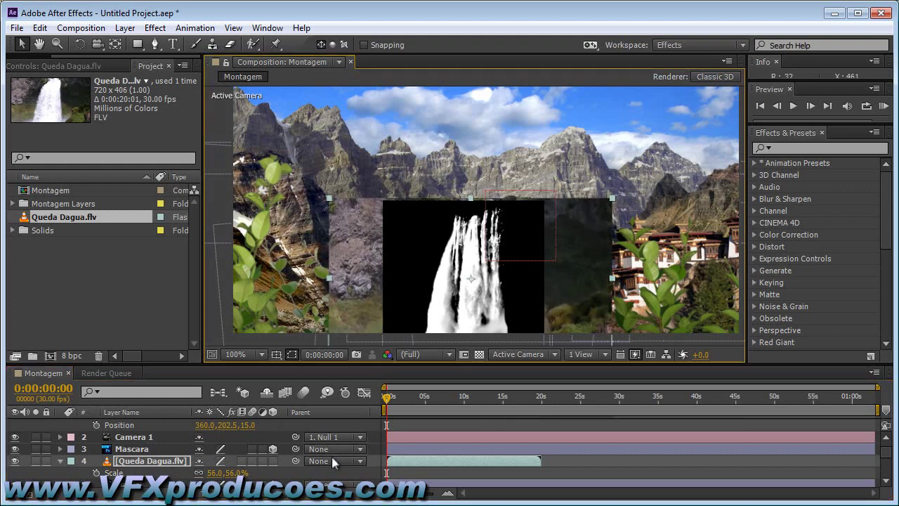
pyautogui.press('F4')
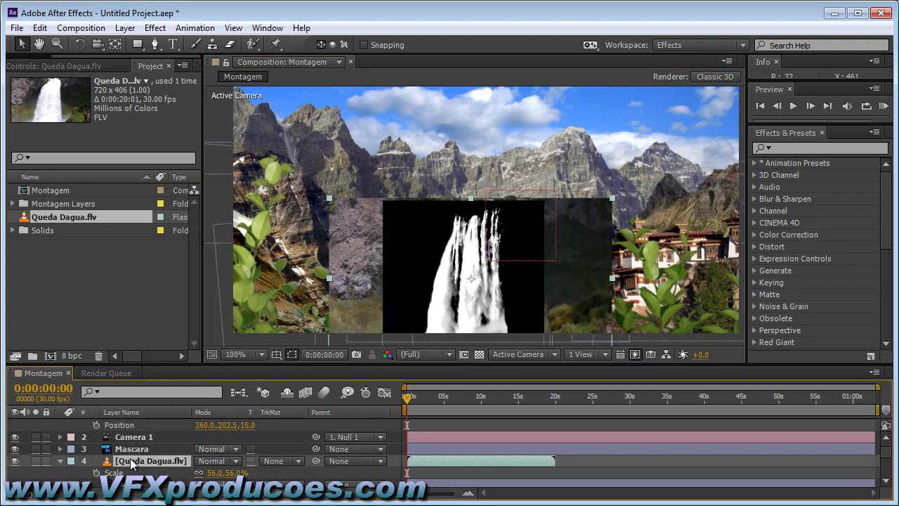
pyautogui.click(280, 461)
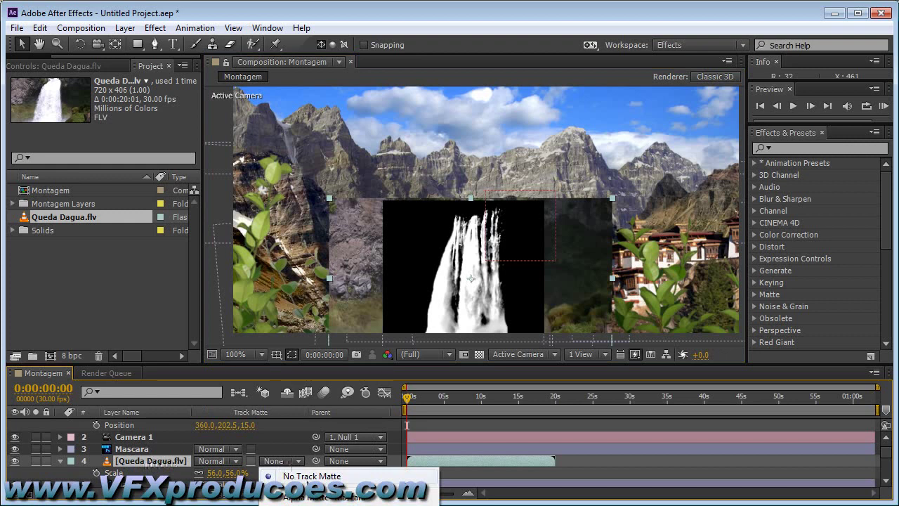
pyautogui.click(309, 500)
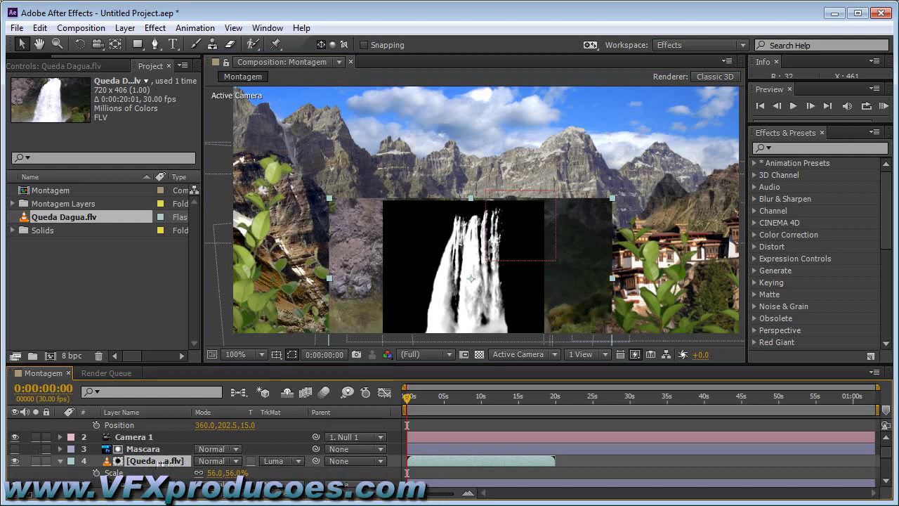
# Scrub and play back the composition to review the matted waterfall and camera move
pyautogui.moveTo(405, 398); pyautogui.dragTo(446, 401)
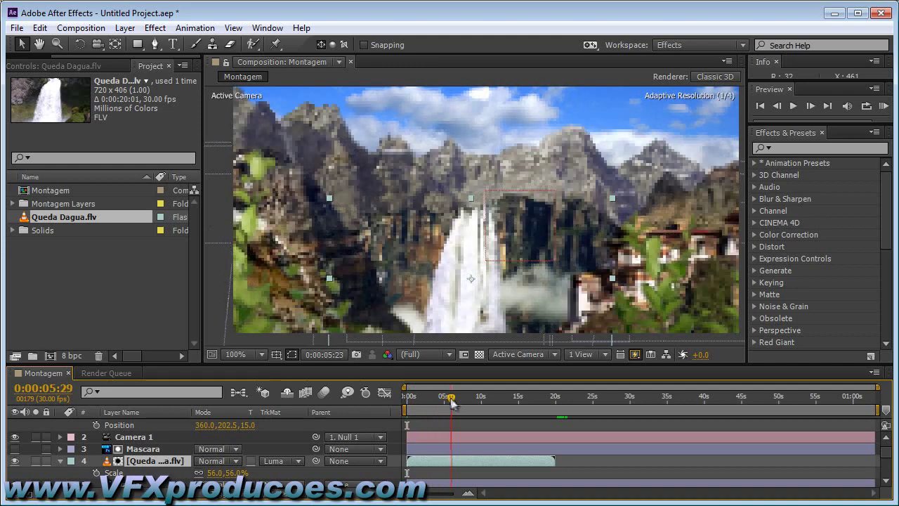
pyautogui.moveTo(446, 400); pyautogui.dragTo(422, 399)
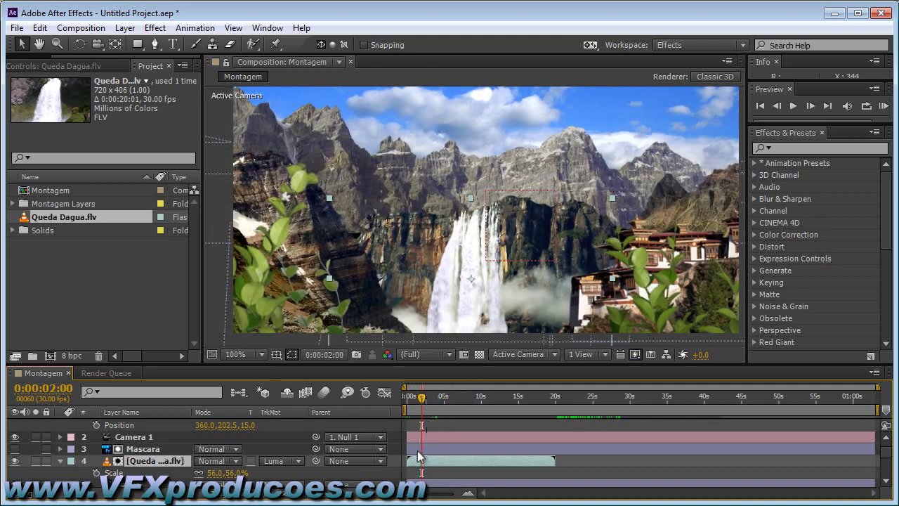
pyautogui.press('space')
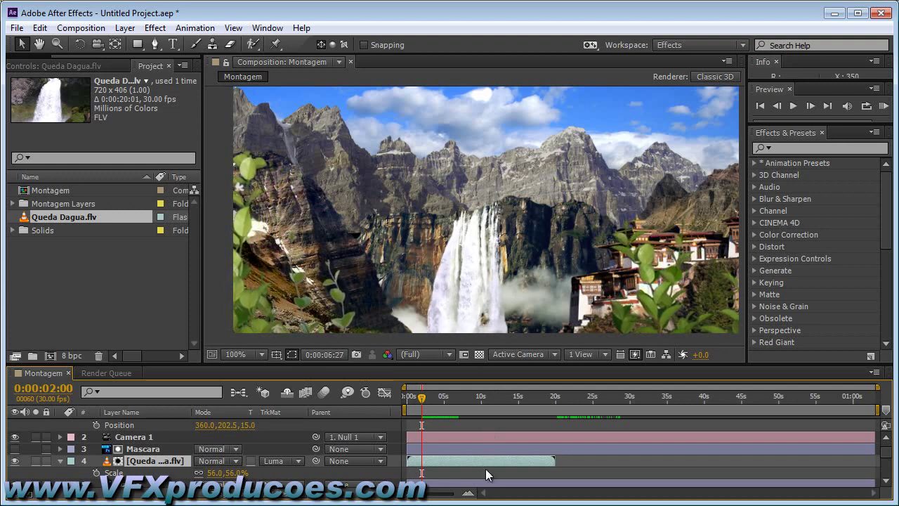
pyautogui.press('space')
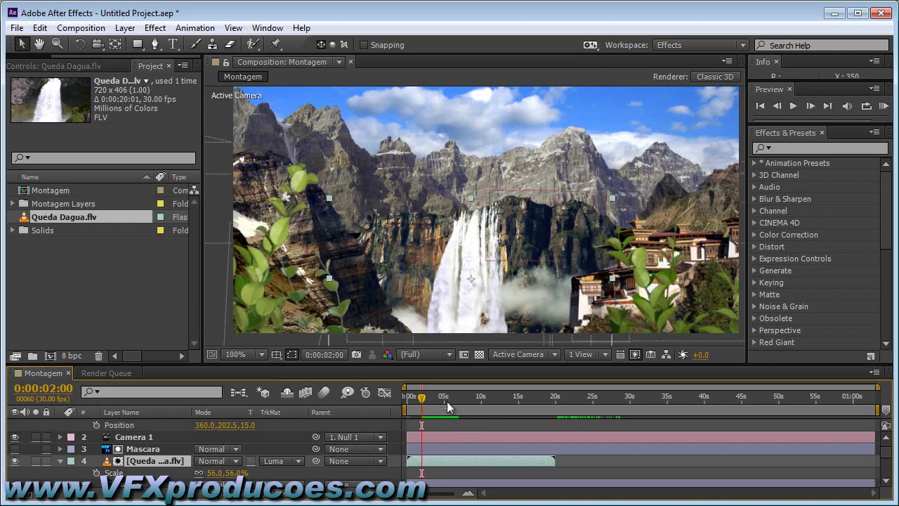
pyautogui.click(411, 398)
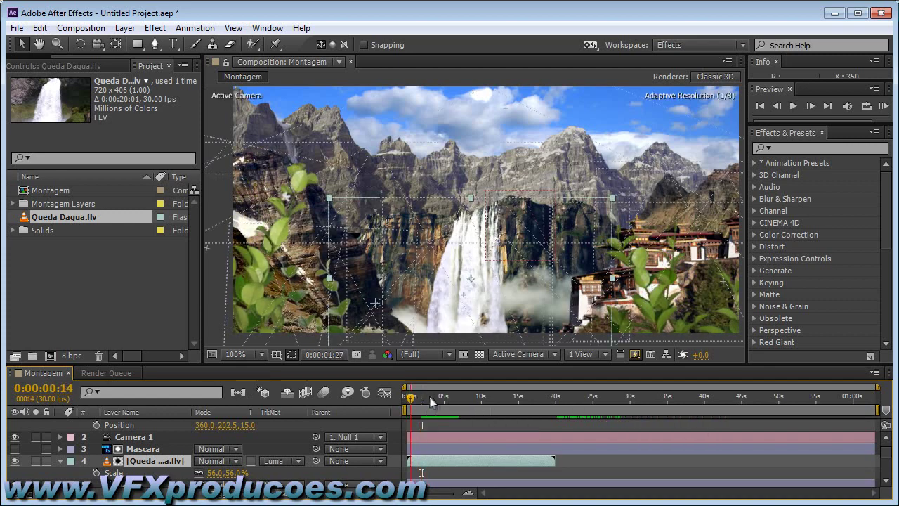
pyautogui.moveTo(430, 400); pyautogui.dragTo(552, 400)
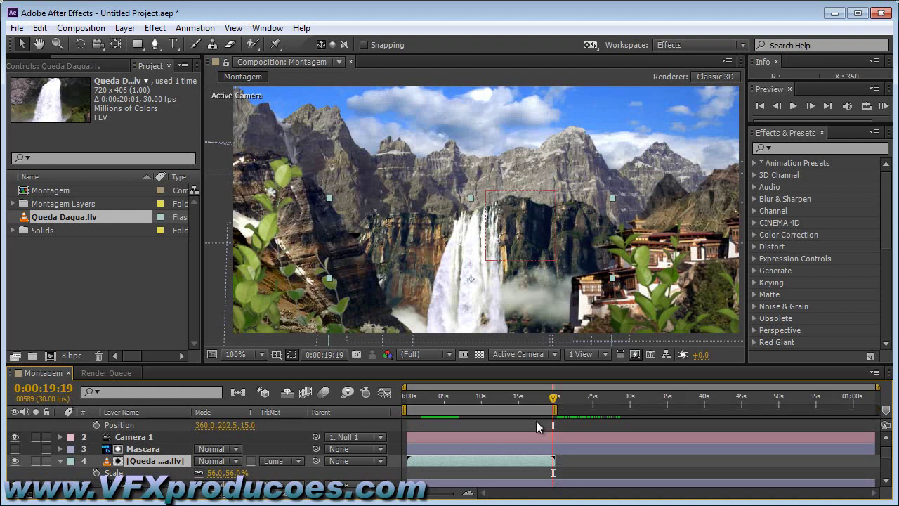
# Trim the comp to the work area, preview around 13 seconds, and show the waterfall layer
pyautogui.rightClick(527, 413)
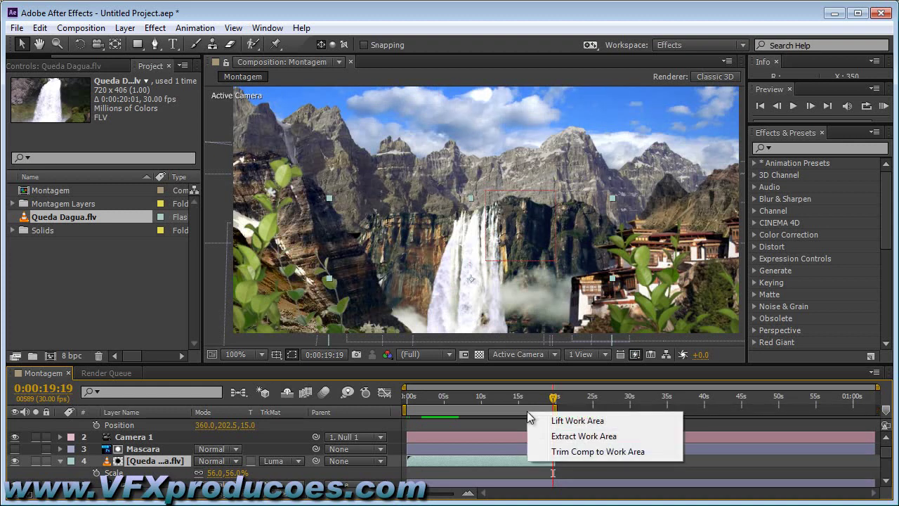
pyautogui.click(569, 452)
pyautogui.moveTo(875, 399); pyautogui.dragTo(718, 399)
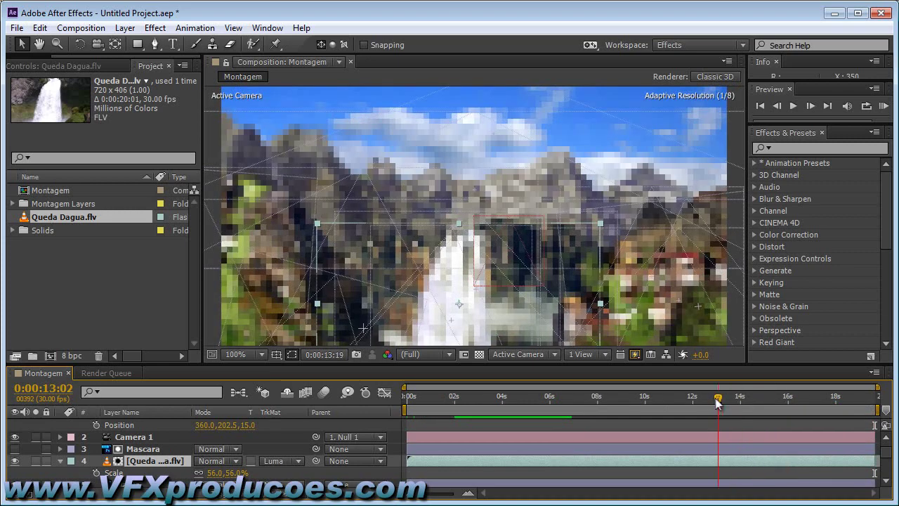
pyautogui.moveTo(735, 302); pyautogui.dragTo(738, 286)
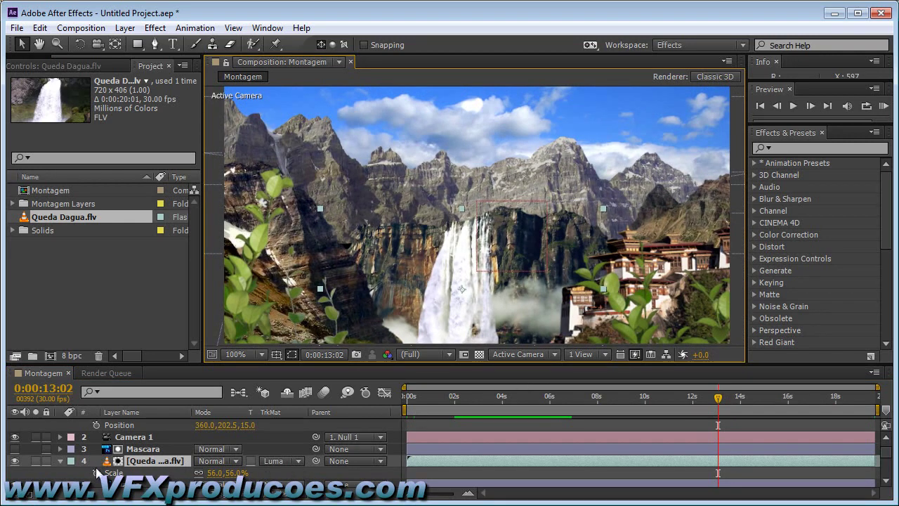
pyautogui.click(14, 461)
# Make the waterfall layer 3D and preview the first four seconds
pyautogui.press('F4')
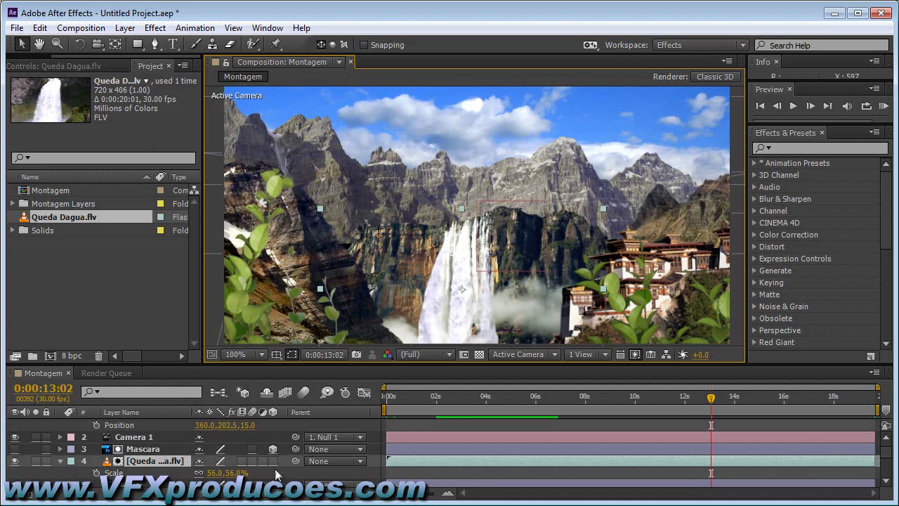
pyautogui.click(273, 461)
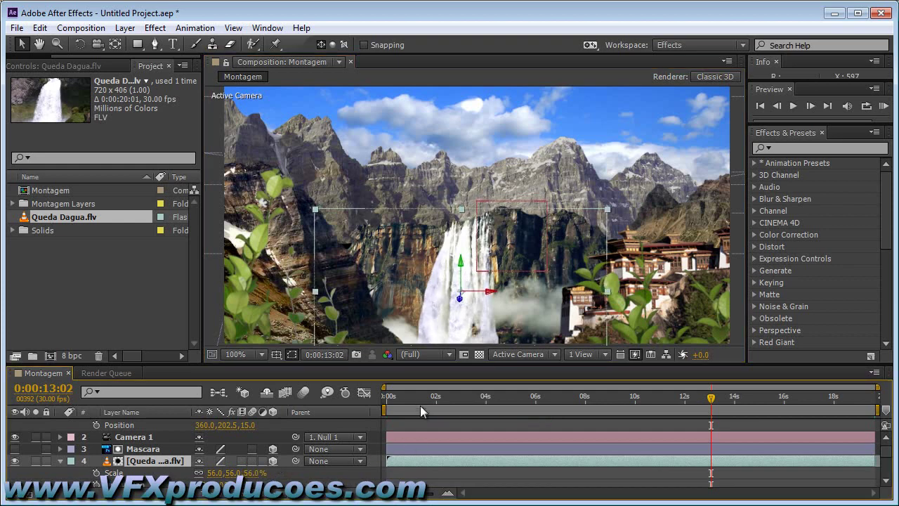
pyautogui.click(401, 397)
pyautogui.moveTo(401, 397); pyautogui.dragTo(482, 397)
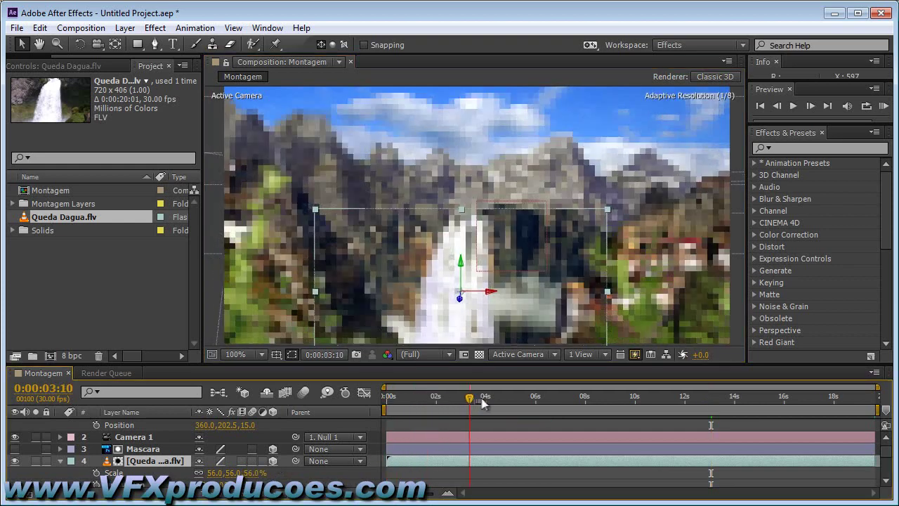
pyautogui.moveTo(481, 402); pyautogui.dragTo(486, 398)
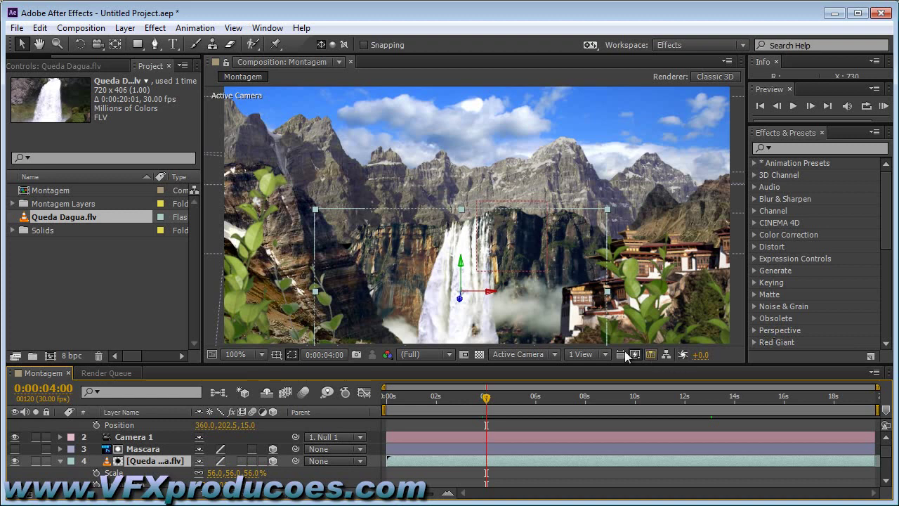
pyautogui.moveTo(741, 304); pyautogui.dragTo(738, 309)
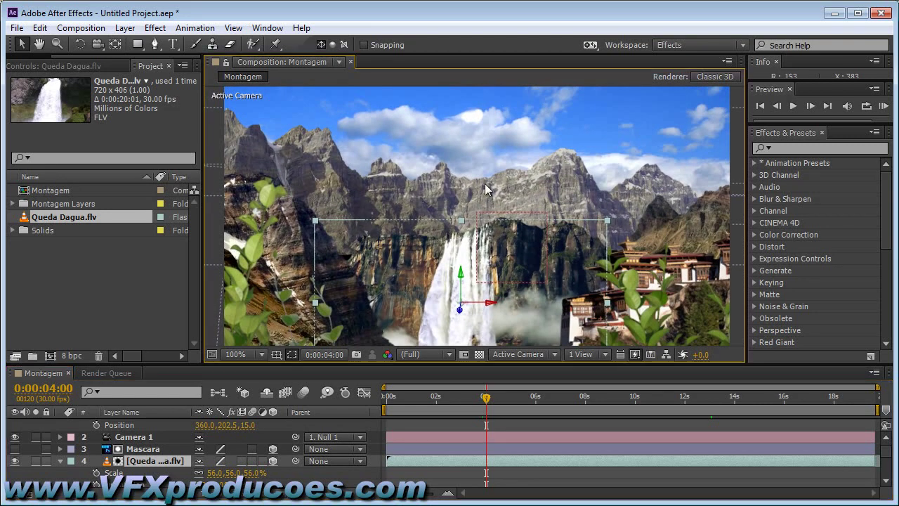
pyautogui.scroll(-3, 887, 480)
pyautogui.click(887, 480)
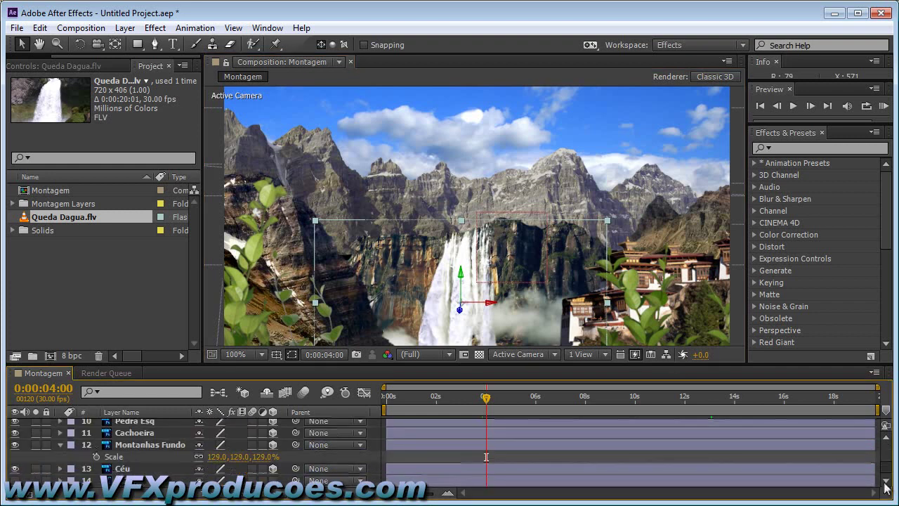
# Keyframe the Céu sky's Position at the first and last frames so it drifts sideways
pyautogui.click(154, 470)
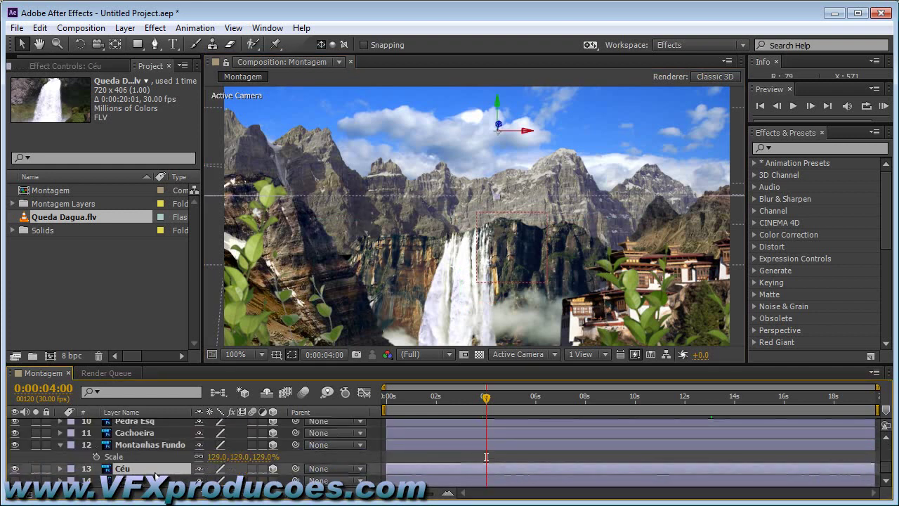
pyautogui.press('s')
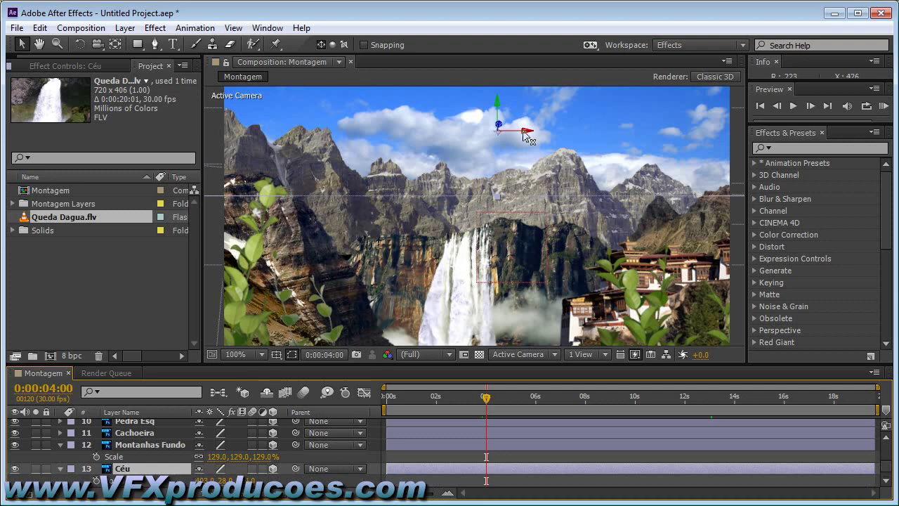
pyautogui.moveTo(524, 135); pyautogui.dragTo(493, 135)
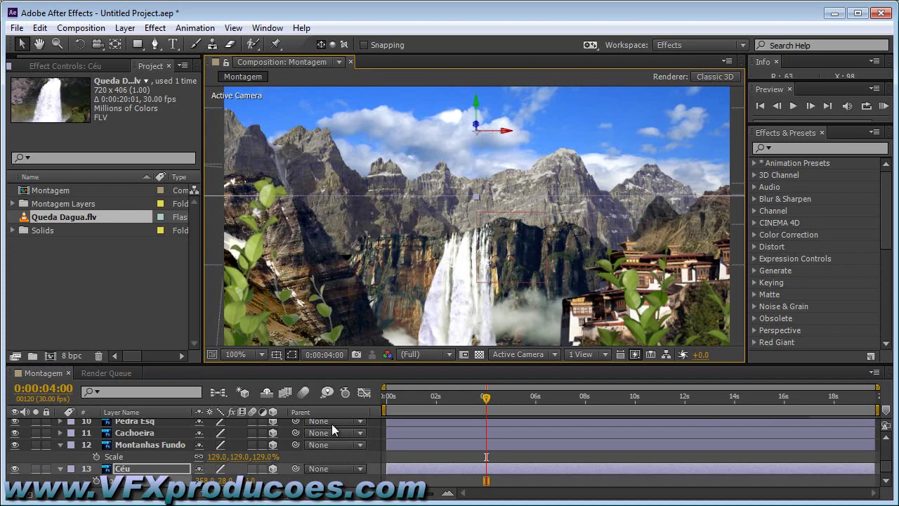
pyautogui.moveTo(487, 398); pyautogui.dragTo(387, 398)
pyautogui.press('KP_0')
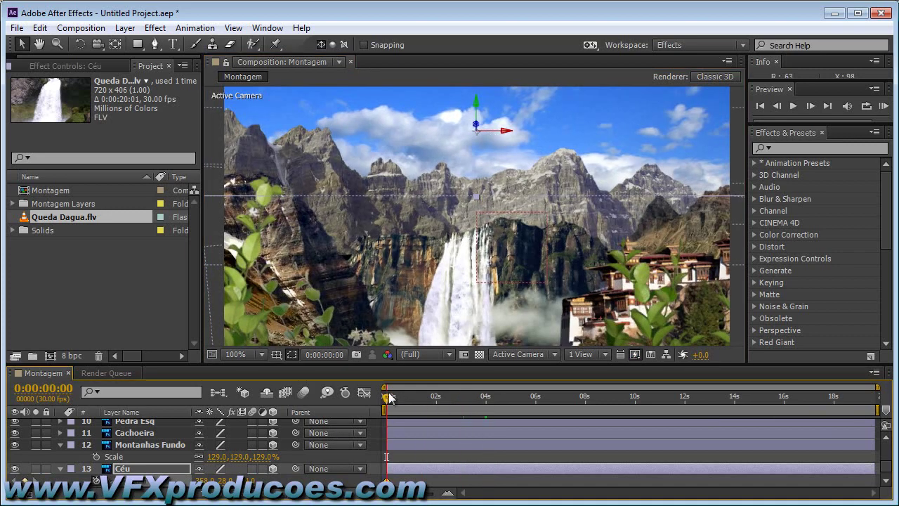
pyautogui.moveTo(390, 404); pyautogui.dragTo(889, 397)
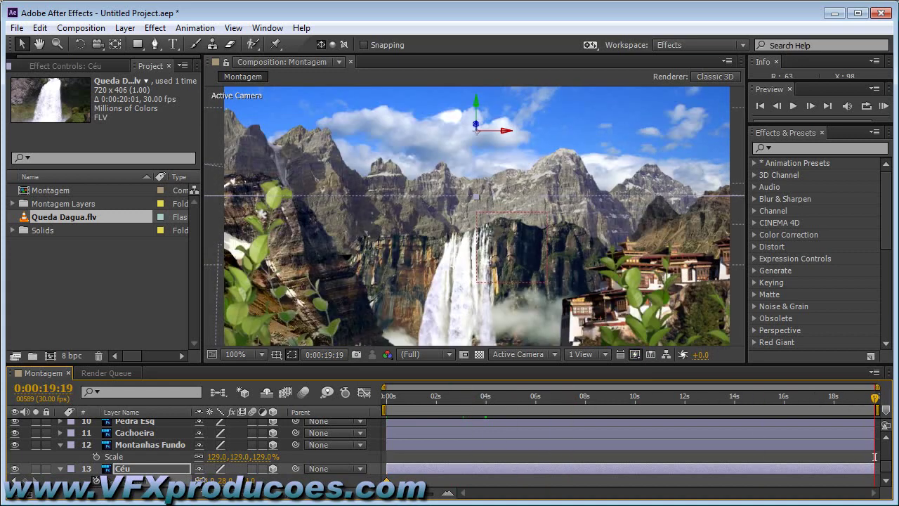
pyautogui.press('Return')
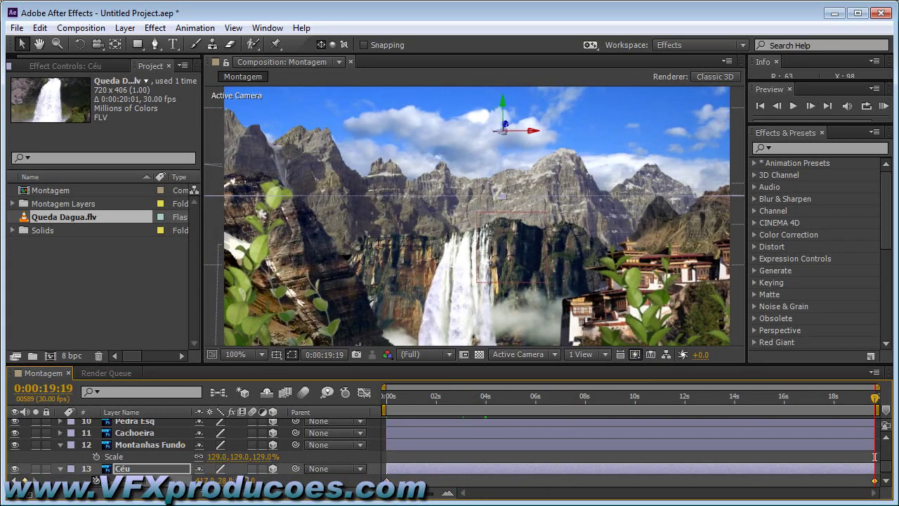
pyautogui.moveTo(204, 481); pyautogui.dragTo(232, 480)
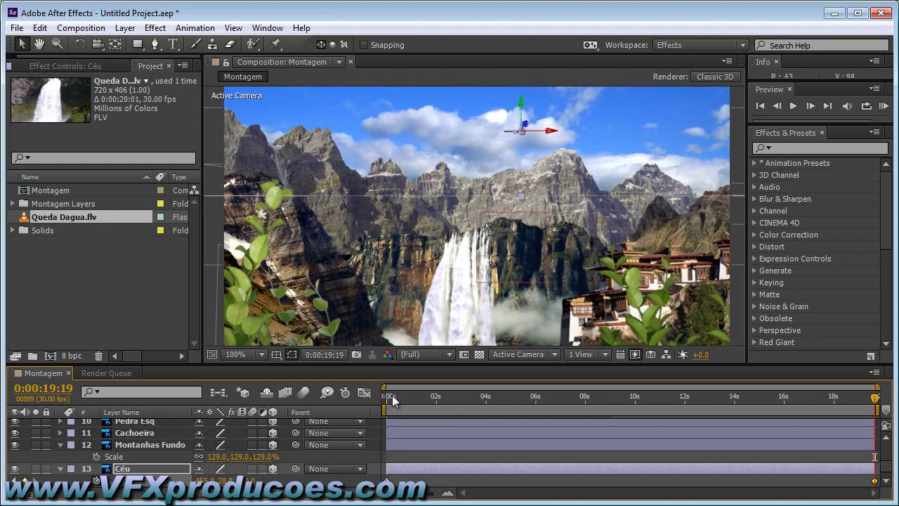
pyautogui.moveTo(393, 400); pyautogui.dragTo(818, 406)
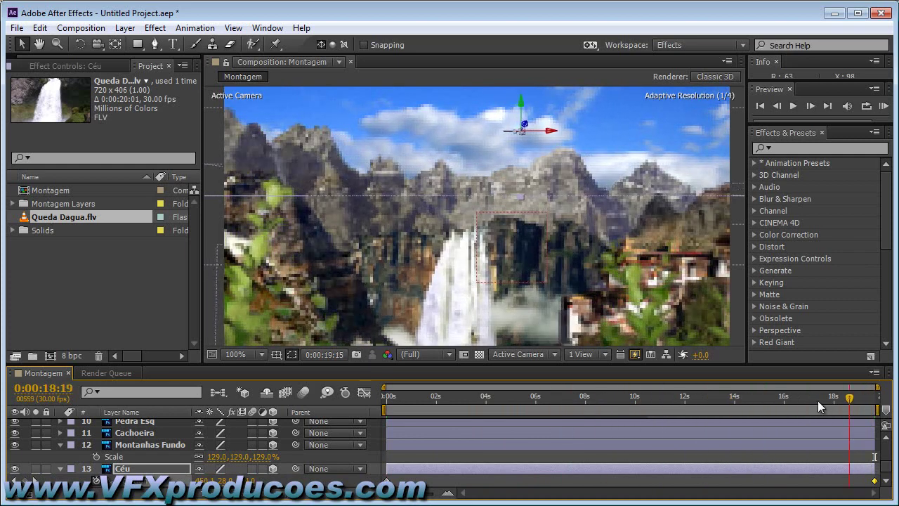
pyautogui.moveTo(817, 406); pyautogui.dragTo(385, 406)
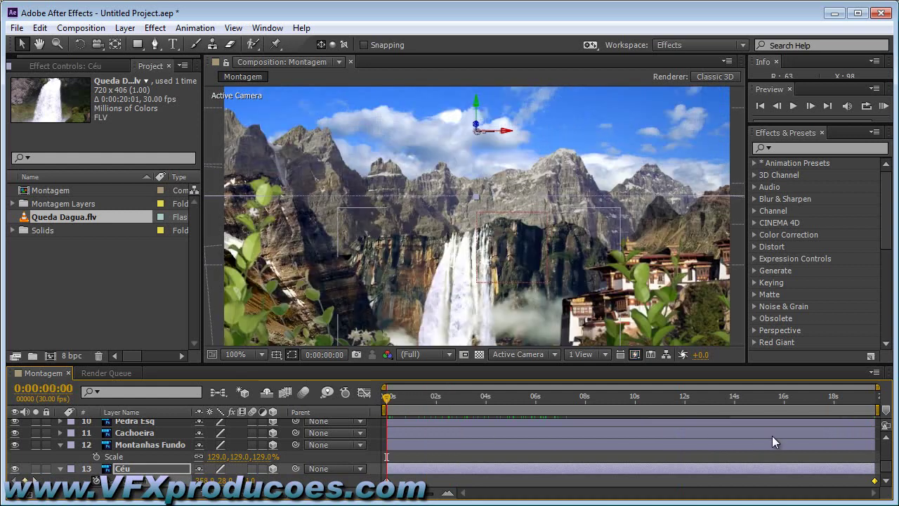
pyautogui.scroll(5, 889, 474)
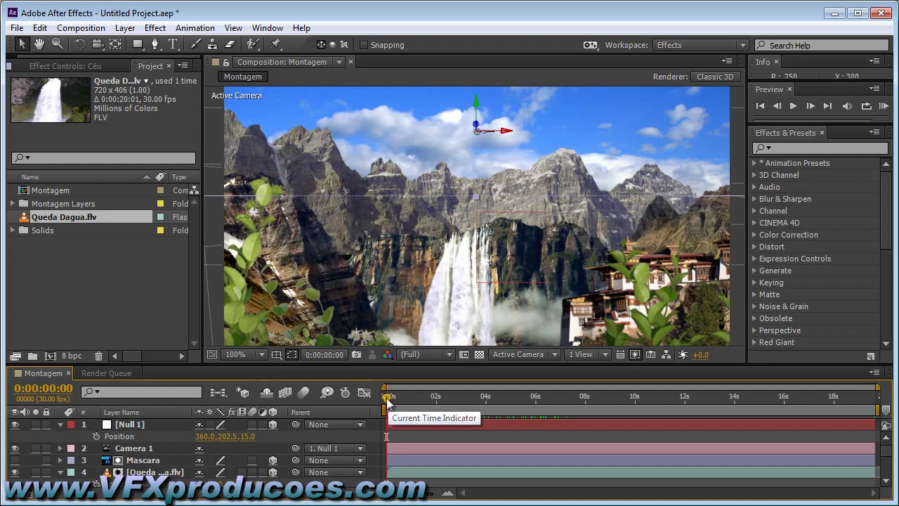
# Keyframe Null 1's Position so Z goes from 169.0 at the start to 15.3 at the end
pyautogui.moveTo(385, 402); pyautogui.dragTo(880, 402)
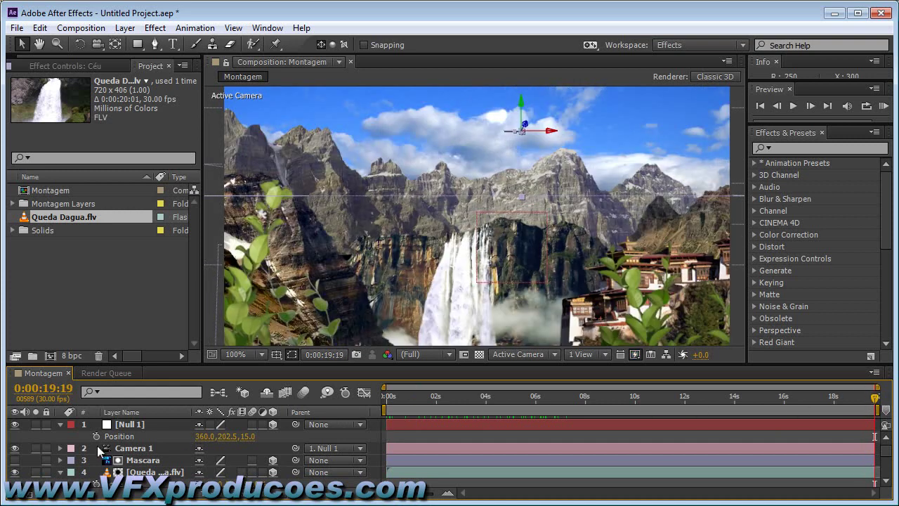
pyautogui.click(97, 435)
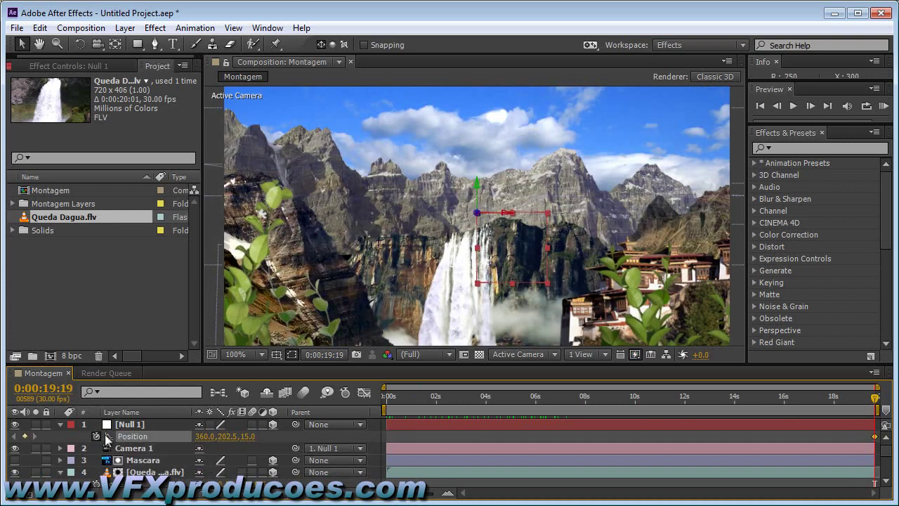
pyautogui.click(390, 400)
pyautogui.moveTo(391, 402); pyautogui.dragTo(385, 401)
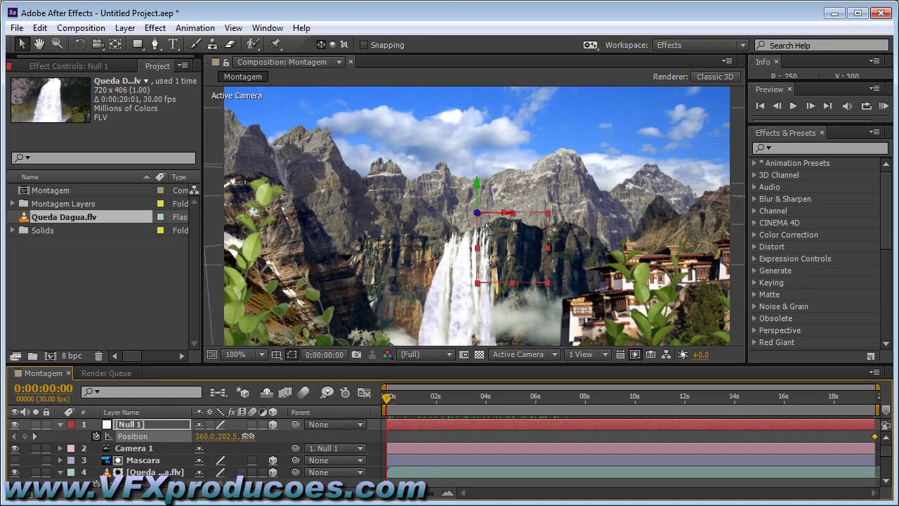
pyautogui.moveTo(248, 436); pyautogui.dragTo(353, 434)
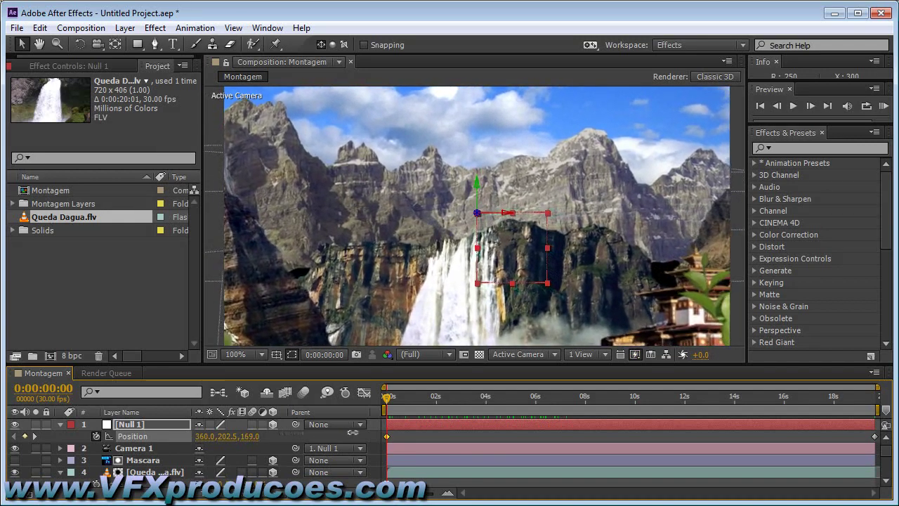
pyautogui.moveTo(388, 398)
pyautogui.mouseDown()
pyautogui.moveTo(637, 395)
pyautogui.moveTo(843, 412)
pyautogui.moveTo(874, 401)
pyautogui.mouseUp()
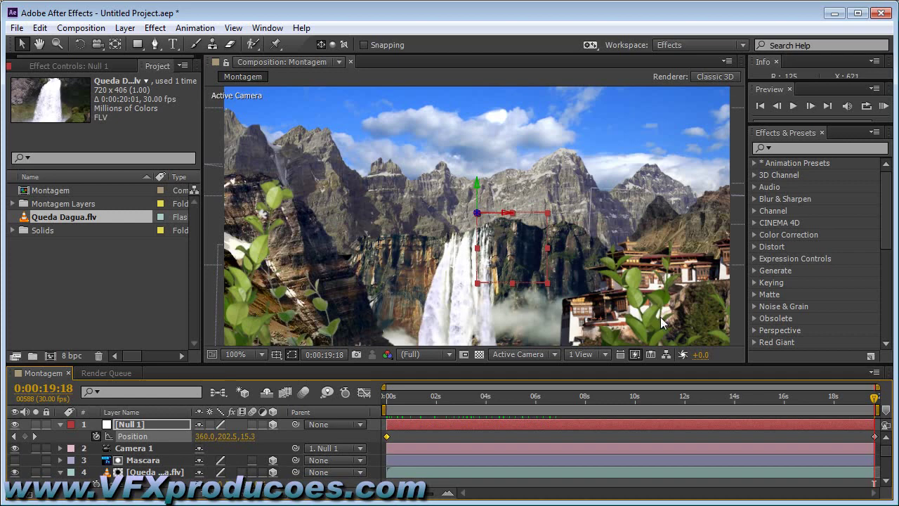
# Add a new adjustment layer to the top of the Montagem composition
pyautogui.click(125, 28)
pyautogui.moveTo(135, 46)
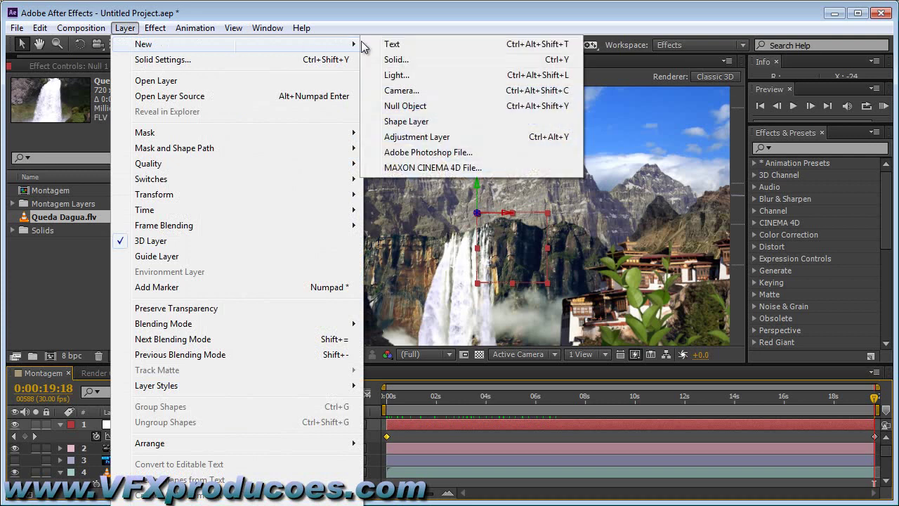
pyautogui.click(442, 137)
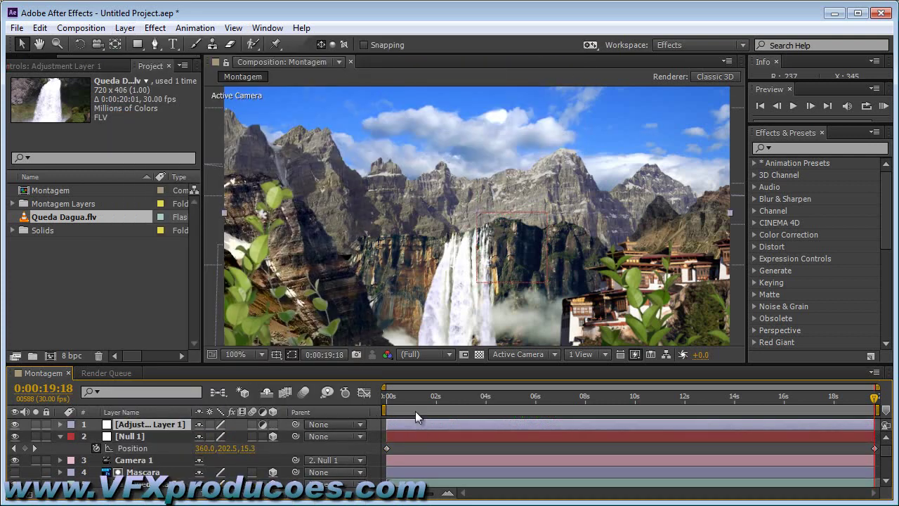
# Apply a Gradient Ramp effect to the adjustment layer
pyautogui.click(156, 29)
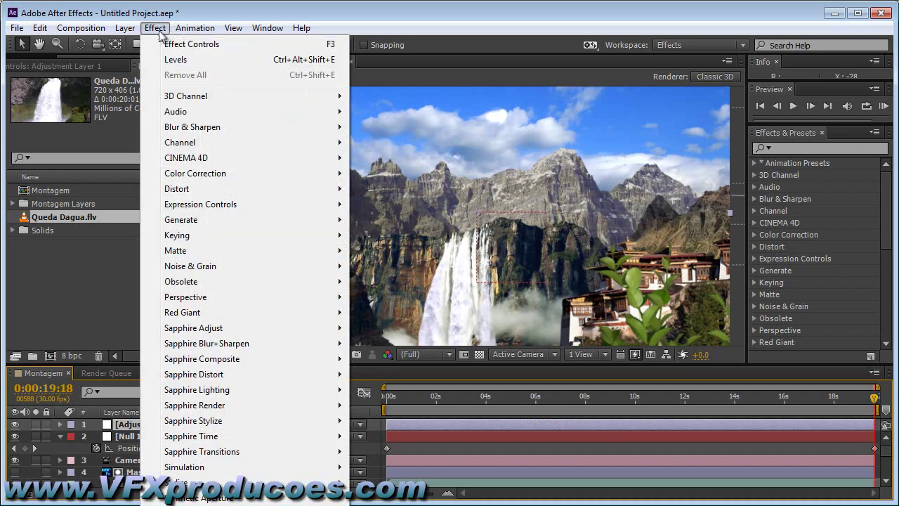
pyautogui.moveTo(181, 224)
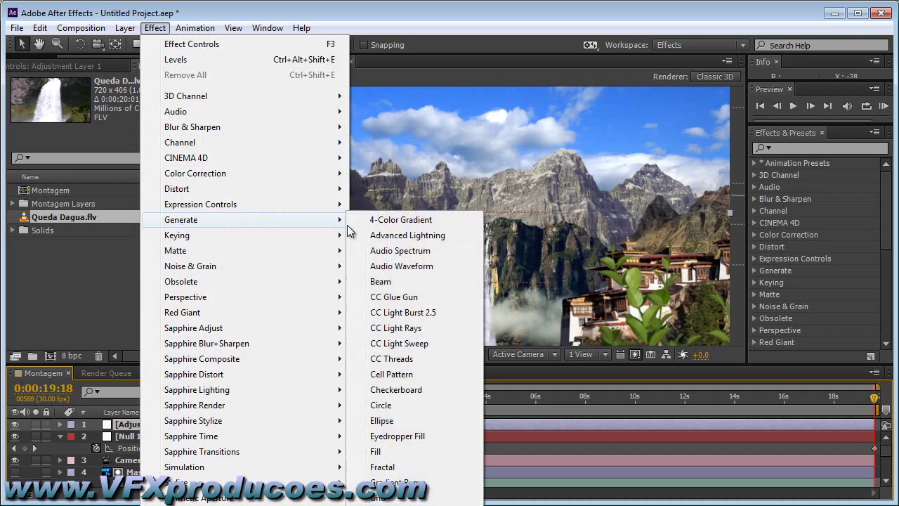
pyautogui.click(439, 487)
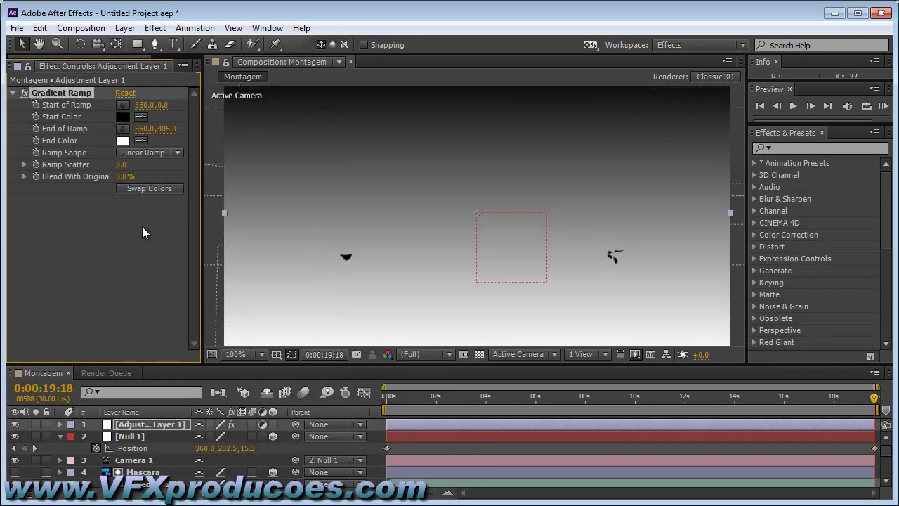
# Set the Gradient Ramp start colour to pale cyan C6FFF8
pyautogui.click(123, 116)
pyautogui.moveTo(211, 138); pyautogui.dragTo(211, 119)
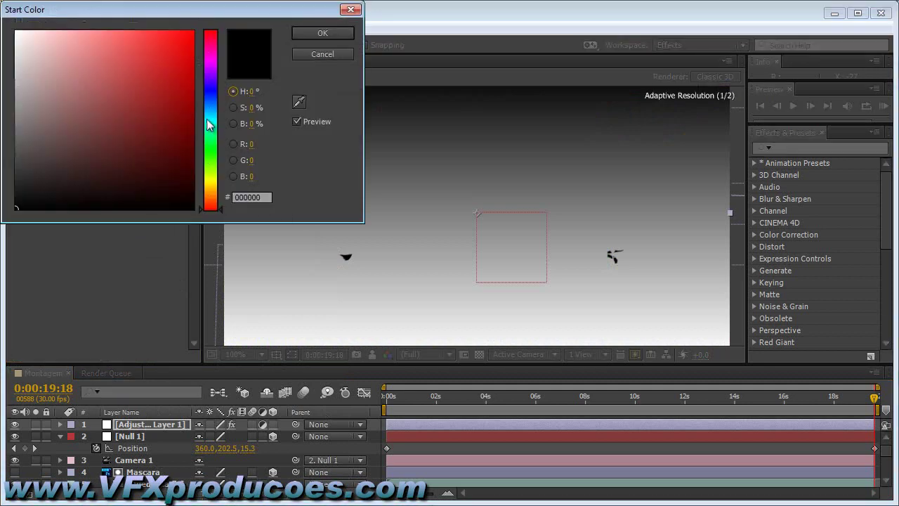
pyautogui.moveTo(110, 52); pyautogui.dragTo(96, 30)
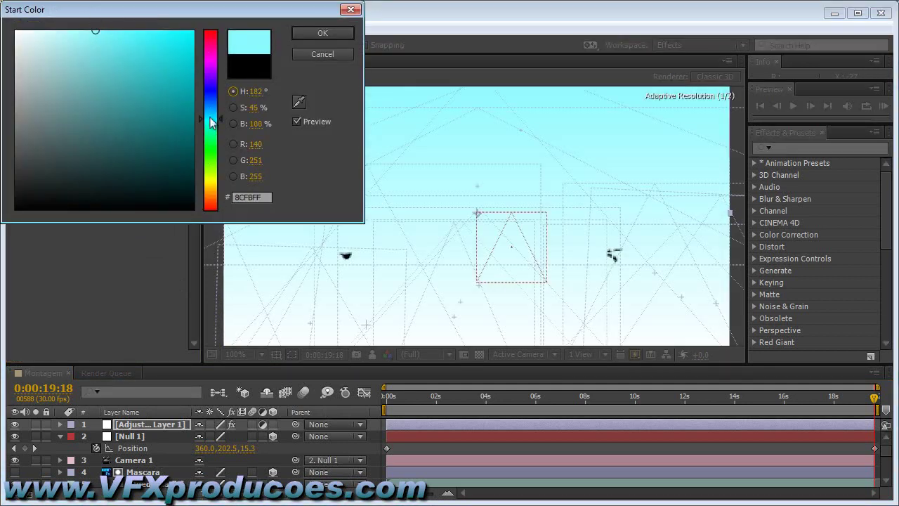
pyautogui.click(220, 121)
pyautogui.moveTo(221, 121); pyautogui.dragTo(220, 124)
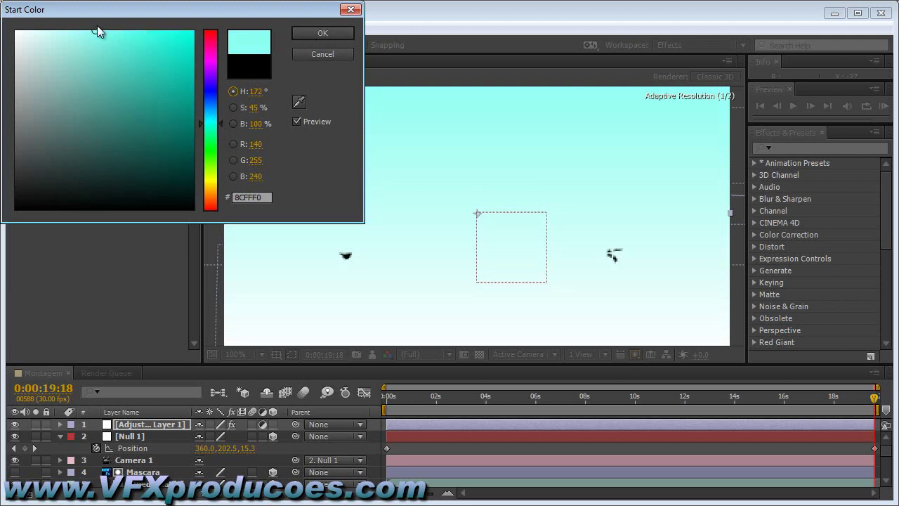
pyautogui.moveTo(61, 31); pyautogui.dragTo(53, 32)
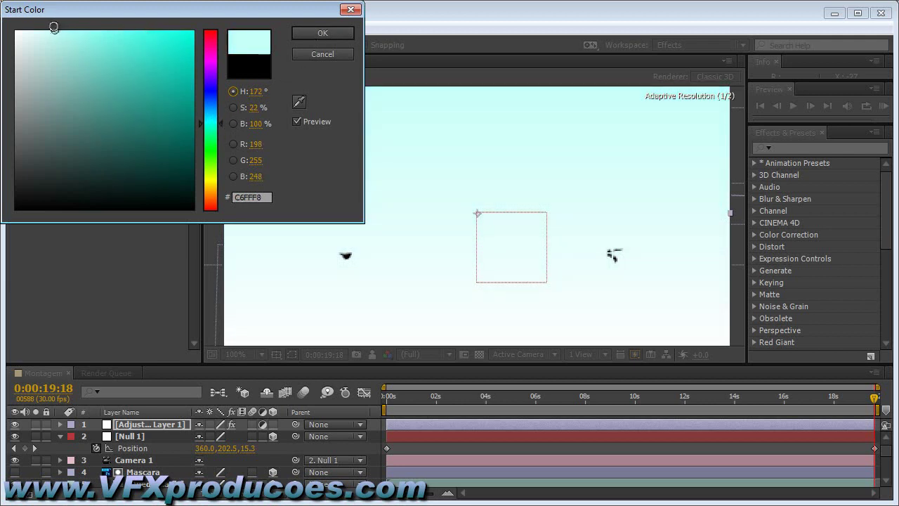
pyautogui.click(322, 33)
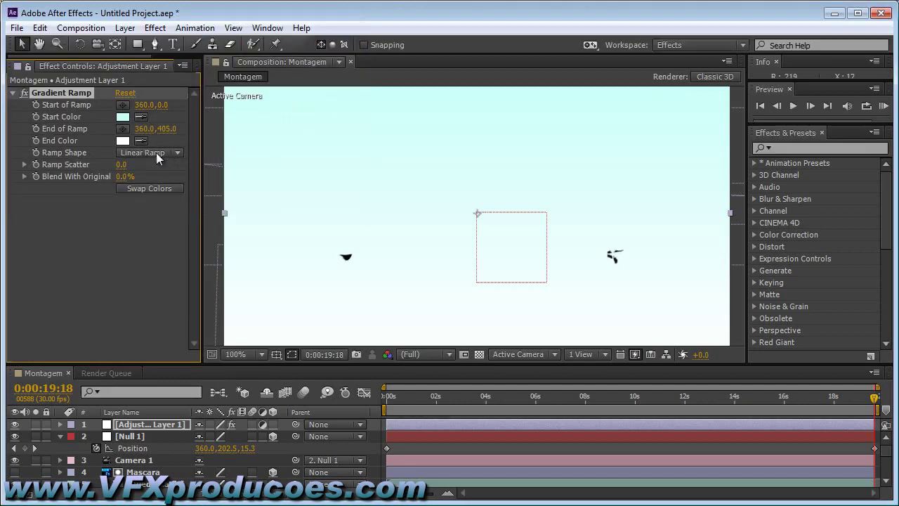
# Set the Gradient Ramp end colour to pale peach FFE8CD
pyautogui.click(122, 141)
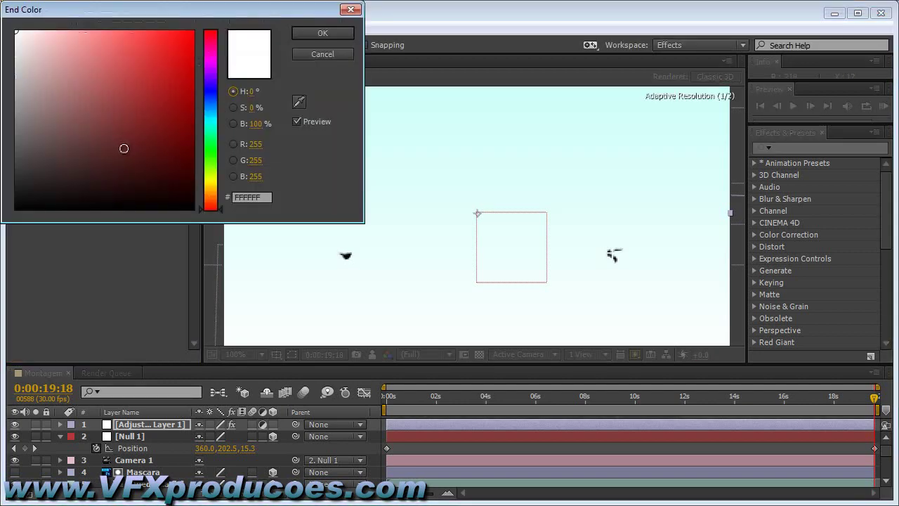
pyautogui.click(210, 194)
pyautogui.moveTo(64, 32); pyautogui.dragTo(58, 28)
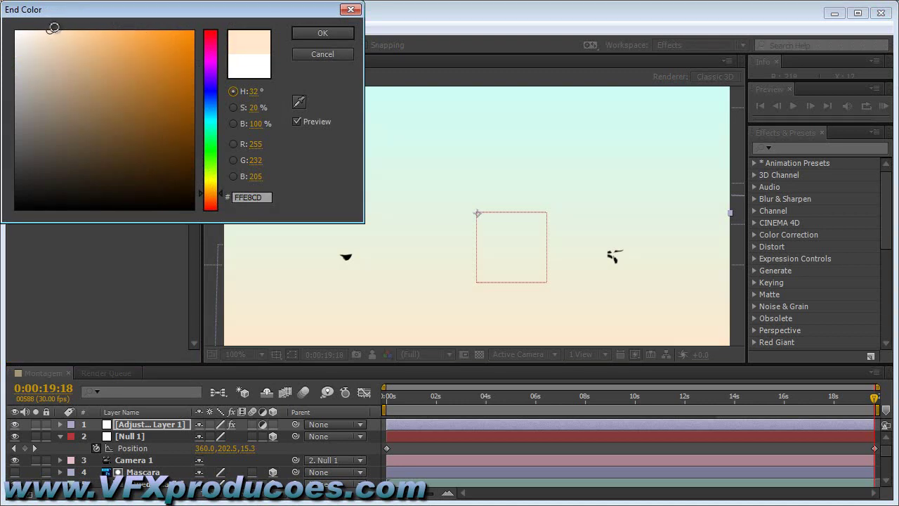
pyautogui.click(310, 38)
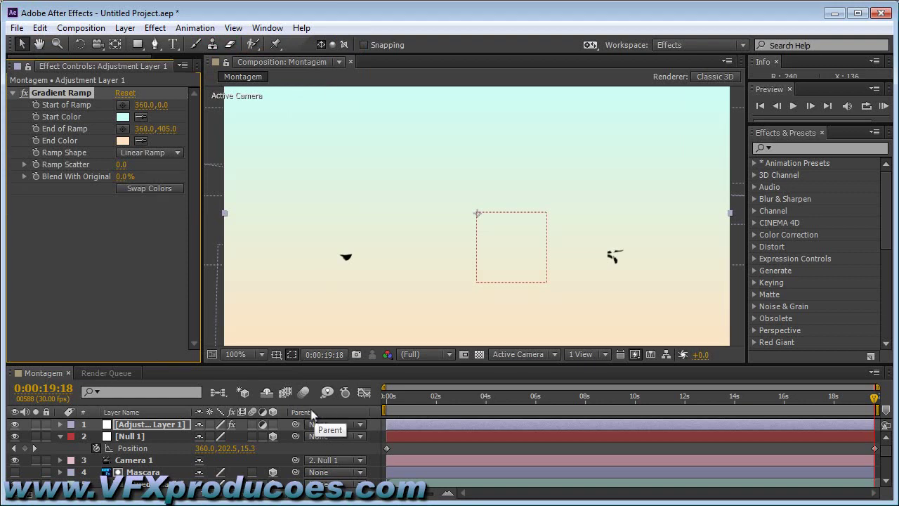
# Set the gradient adjustment layer's blend mode to Multiply
pyautogui.press('F4')
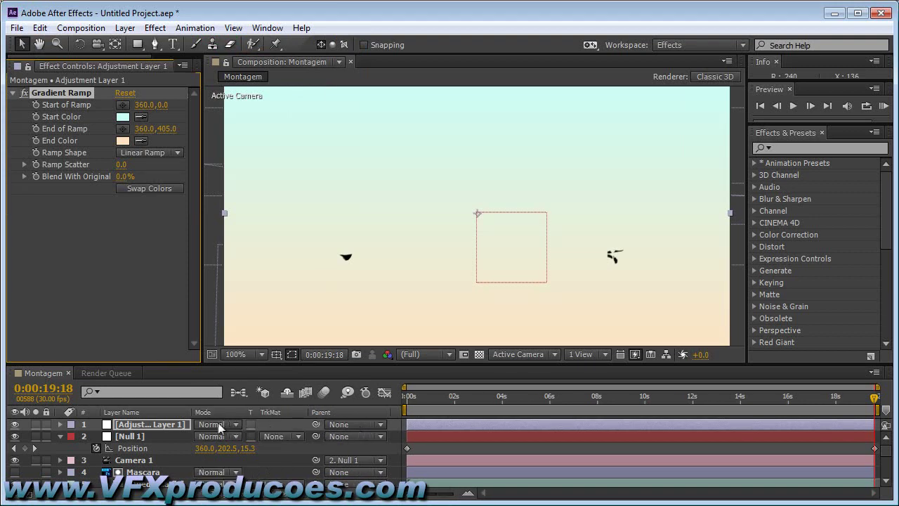
pyautogui.click(219, 426)
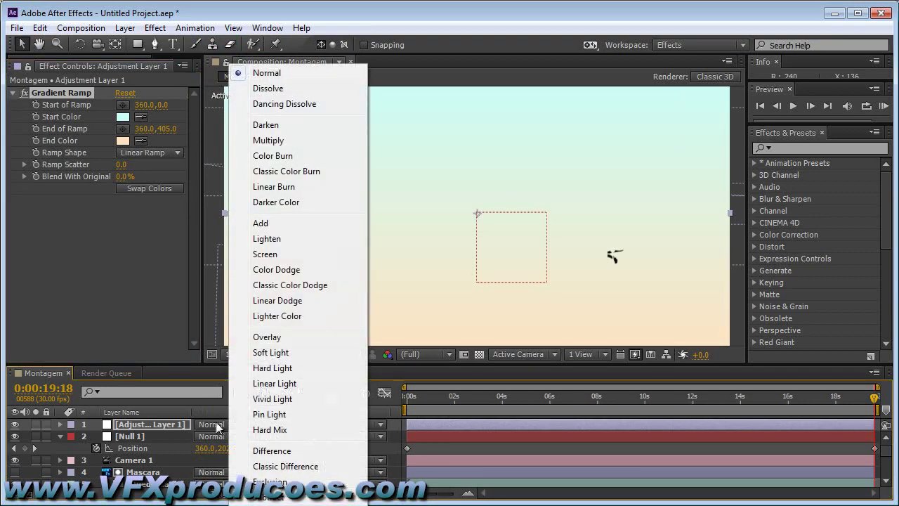
pyautogui.click(268, 140)
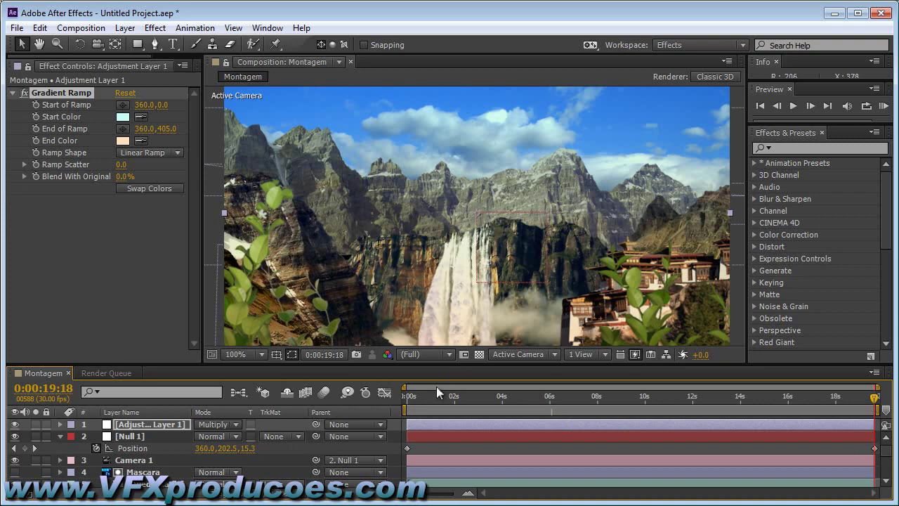
pyautogui.moveTo(429, 400); pyautogui.dragTo(594, 398)
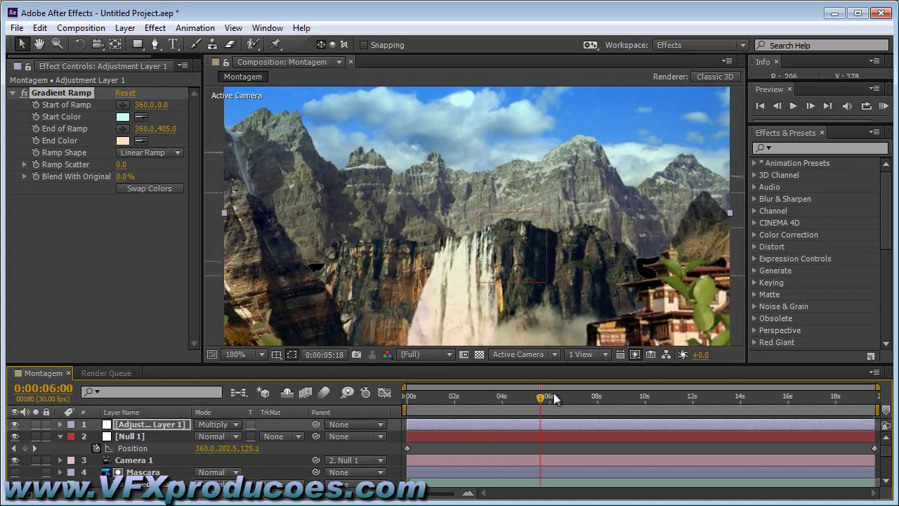
pyautogui.click(670, 404)
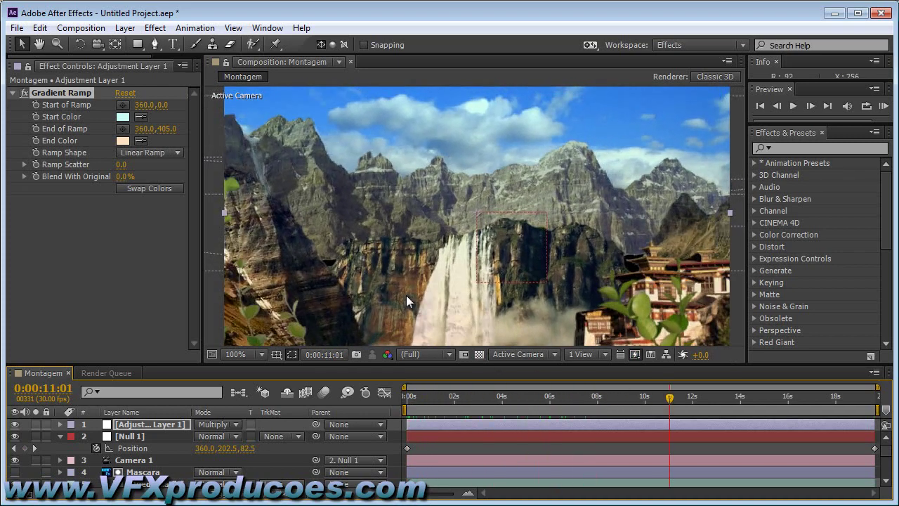
pyautogui.moveTo(670, 398); pyautogui.dragTo(853, 399)
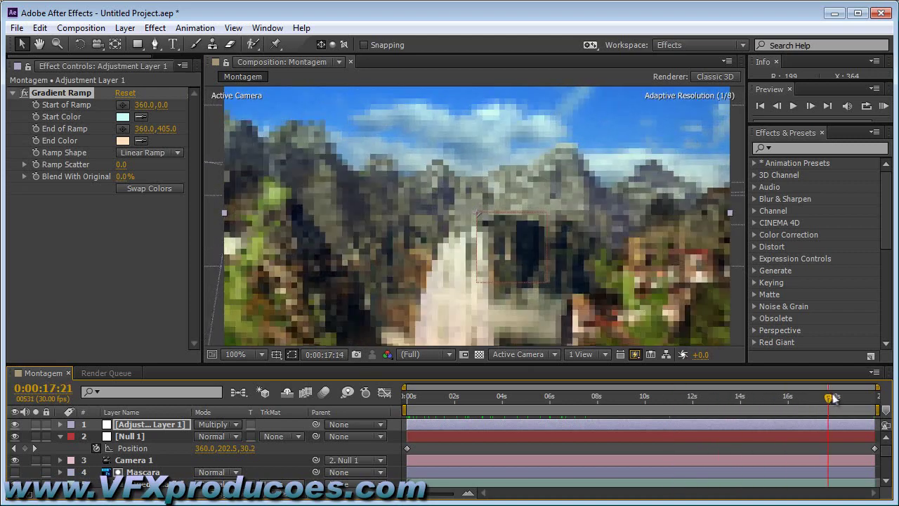